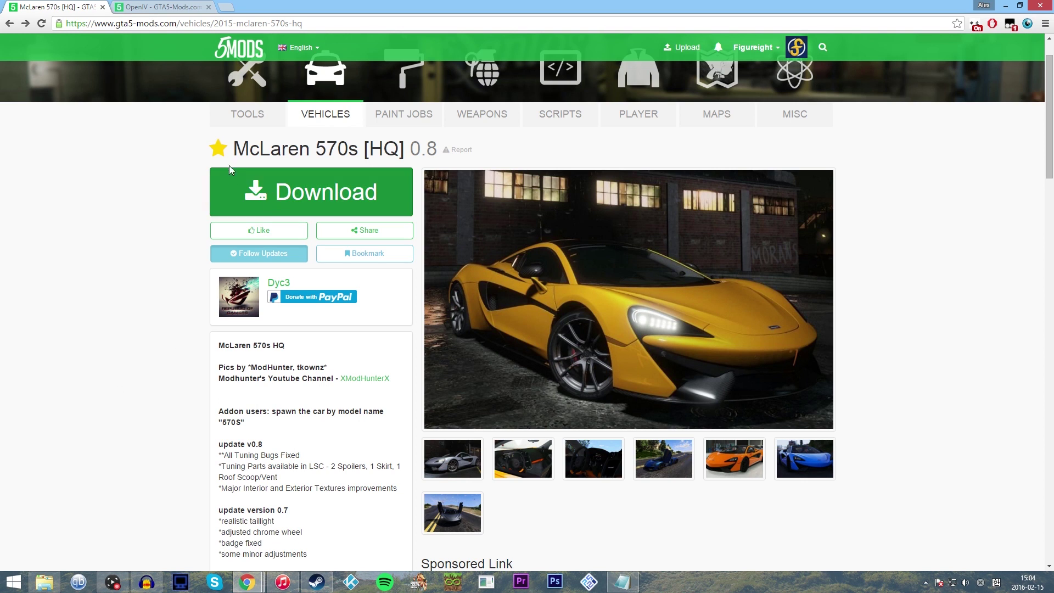
- Keep the downloaded OpenIV setup file and start downloading the McLaren 570s [HQ] mod archive
{"action": "left_click", "coordinate": [188, 6]}
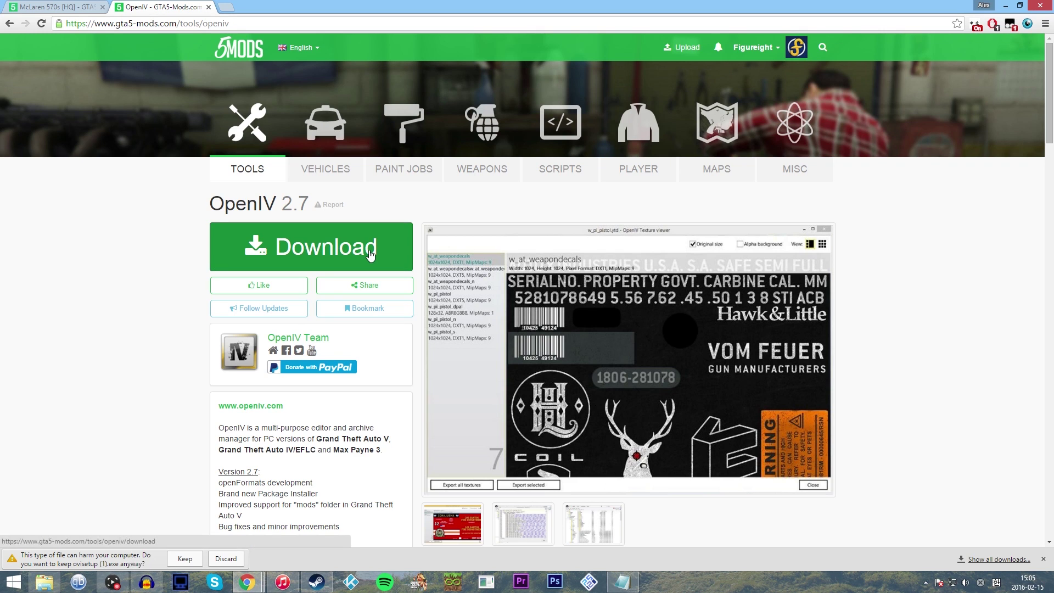
{"action": "left_click", "coordinate": [185, 563]}
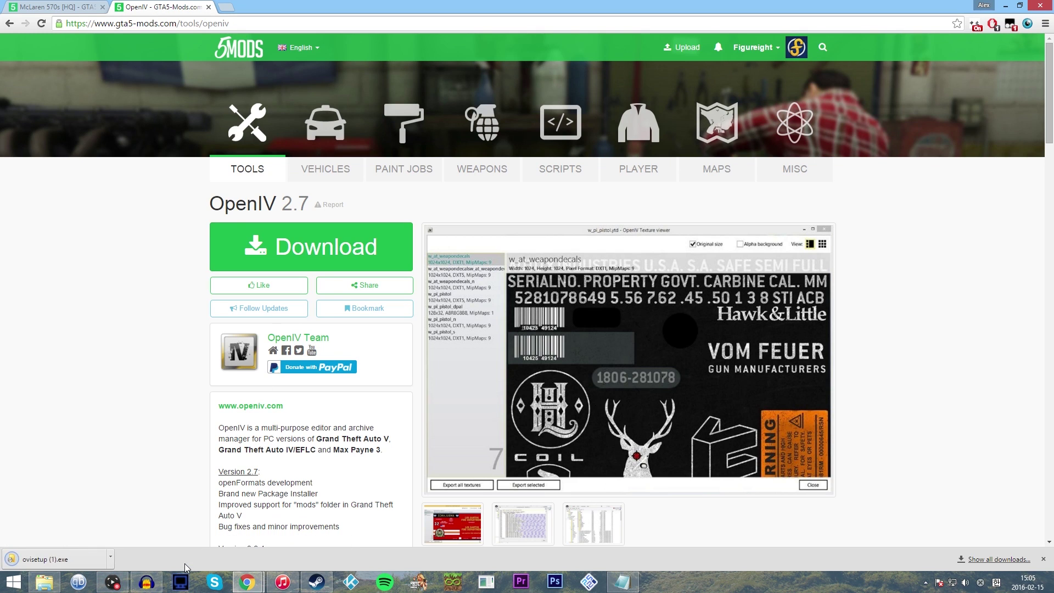
{"action": "left_click", "coordinate": [91, 7]}
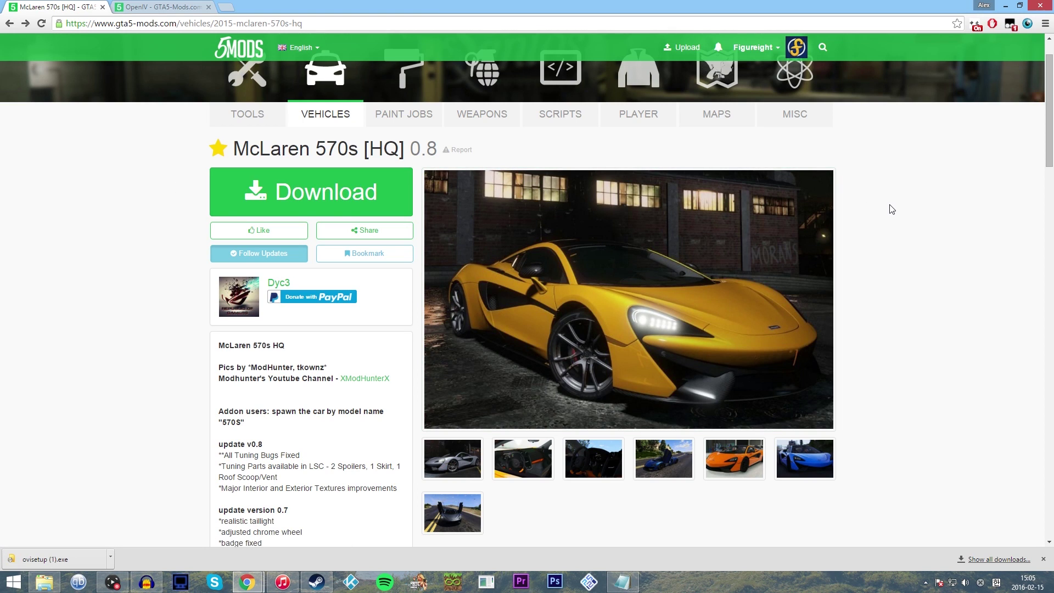
{"action": "left_click", "coordinate": [292, 202]}
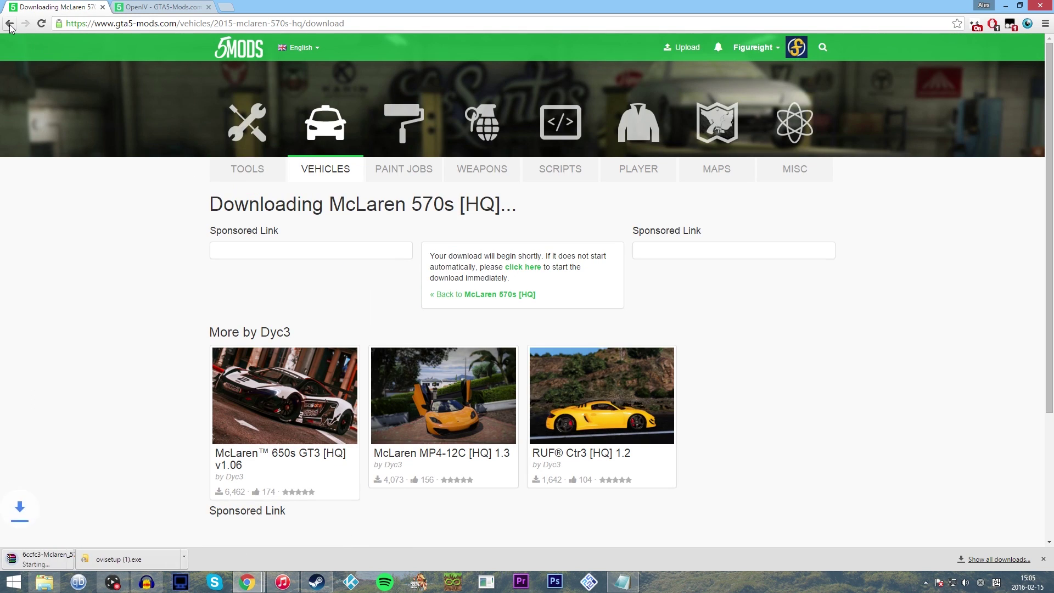
{"action": "left_click", "coordinate": [9, 24]}
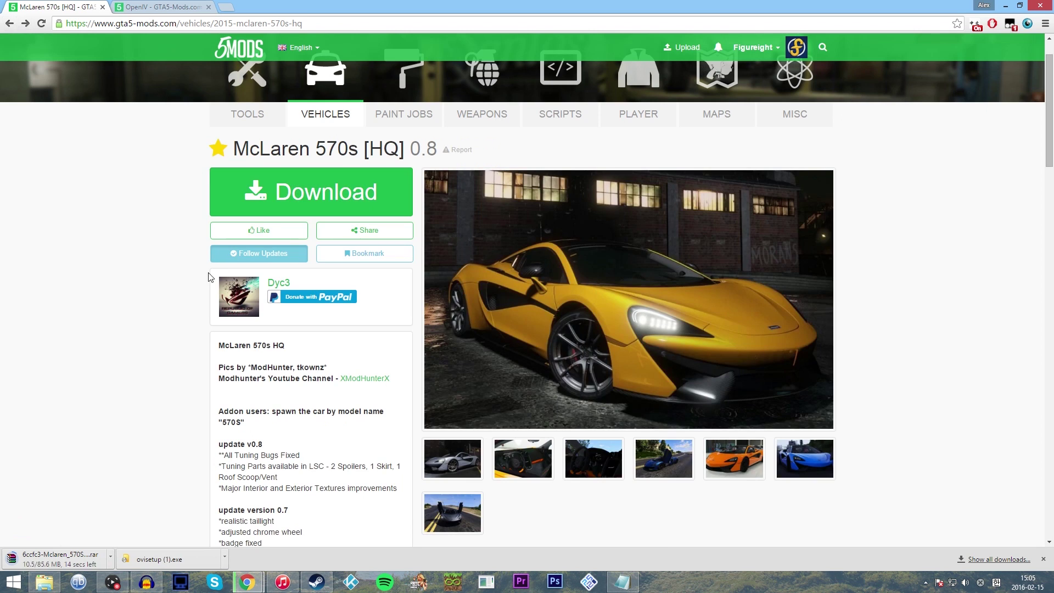
- Run the OpenIV setup despite the warning, choose English, and accept the license agreement
{"action": "left_click", "coordinate": [182, 557]}
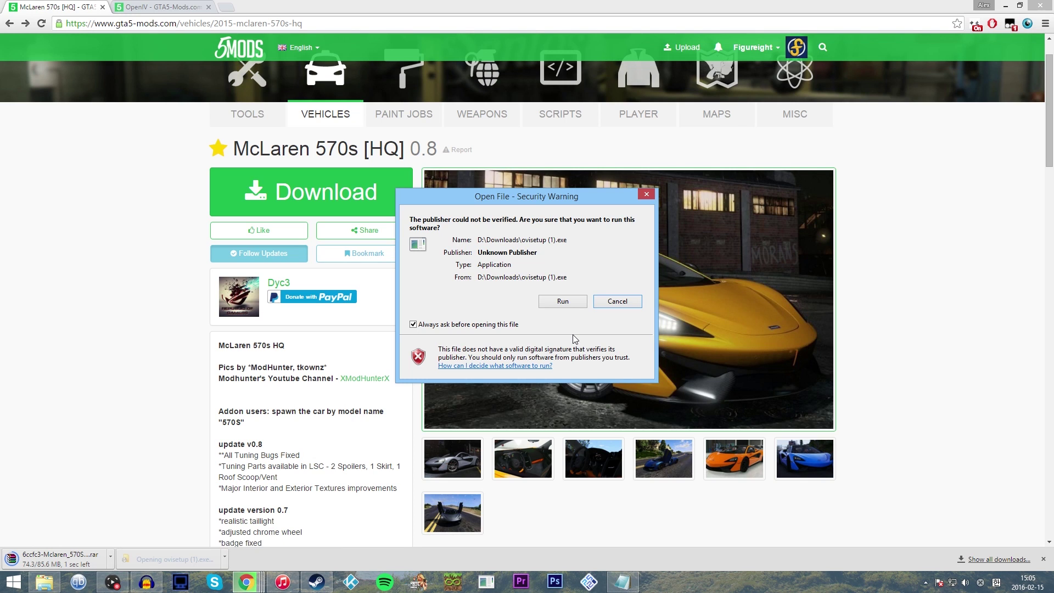
{"action": "left_click", "coordinate": [562, 301]}
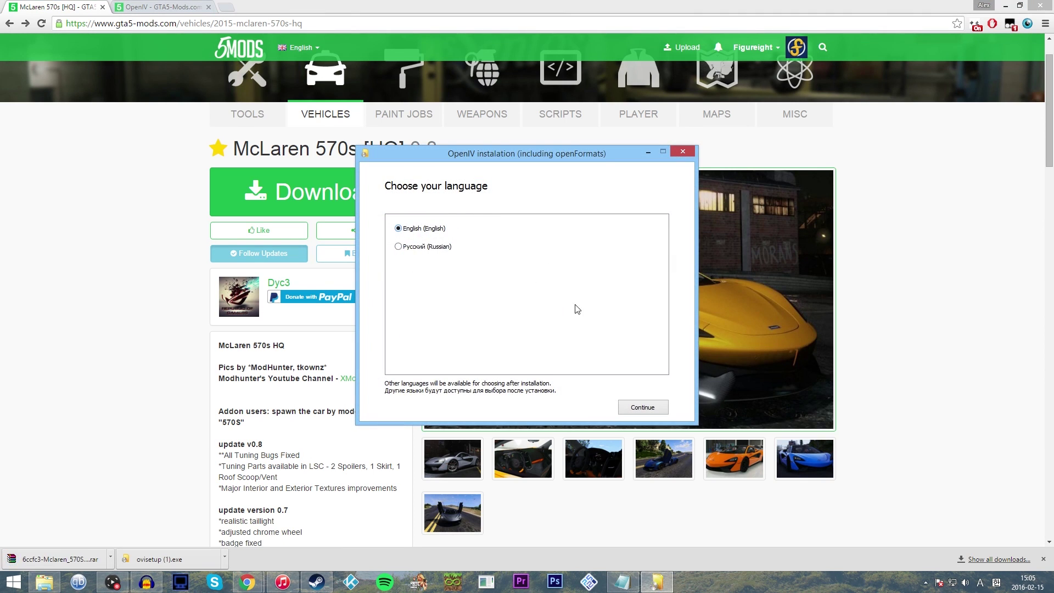
{"action": "left_click", "coordinate": [643, 406]}
{"action": "left_click", "coordinate": [422, 398]}
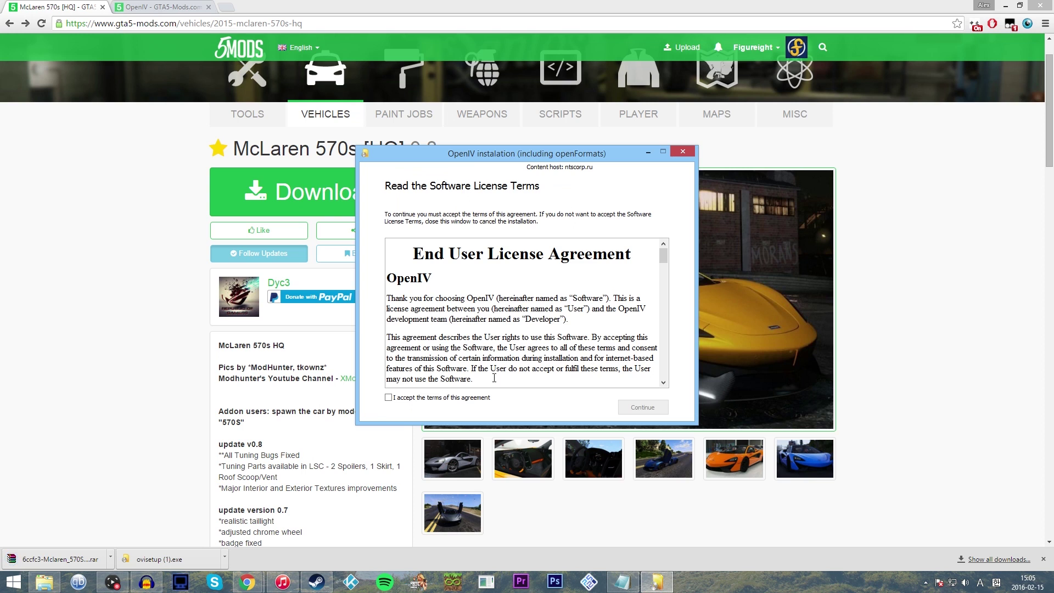
{"action": "scroll", "coordinate": [521, 329], "scroll_direction": "down", "scroll_amount": 10}
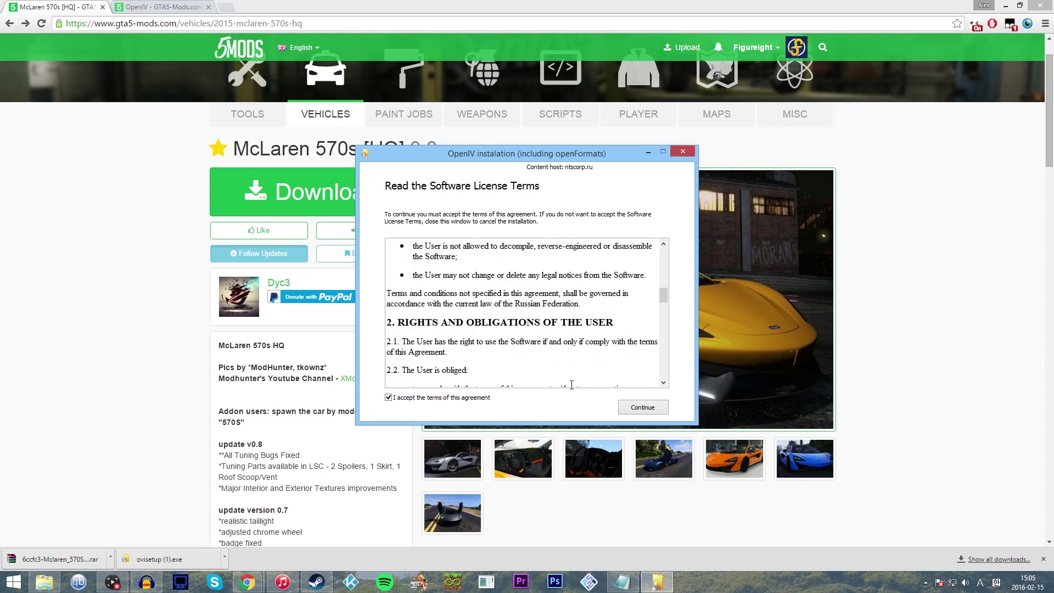
{"action": "left_click", "coordinate": [642, 407]}
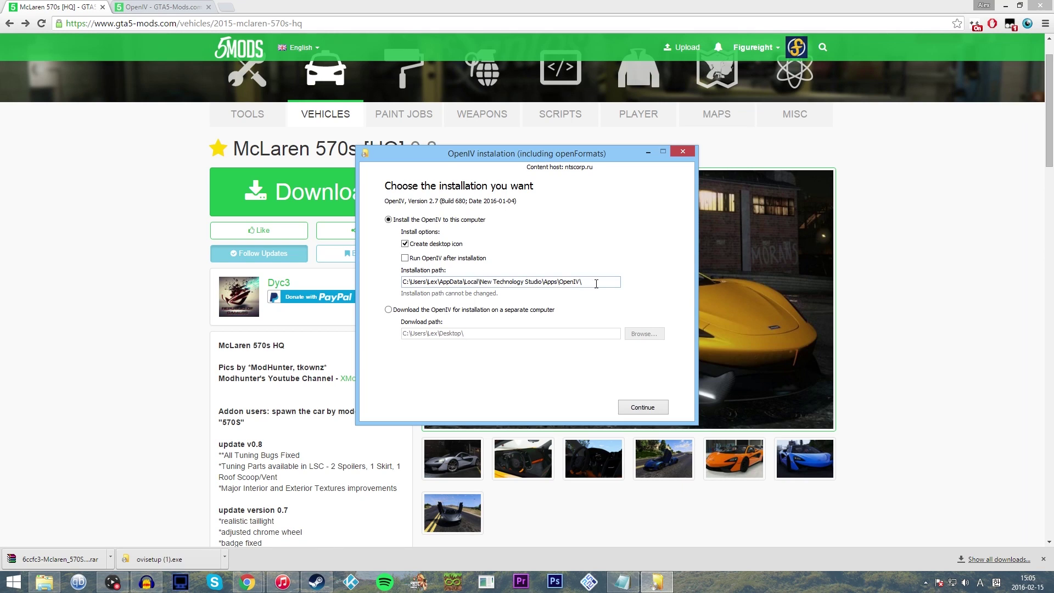
- Enable running OpenIV after installation, confirm the 10.8 Mb install, and close the installer
{"action": "left_click_drag", "start_coordinate": [590, 281], "coordinate": [403, 281]}
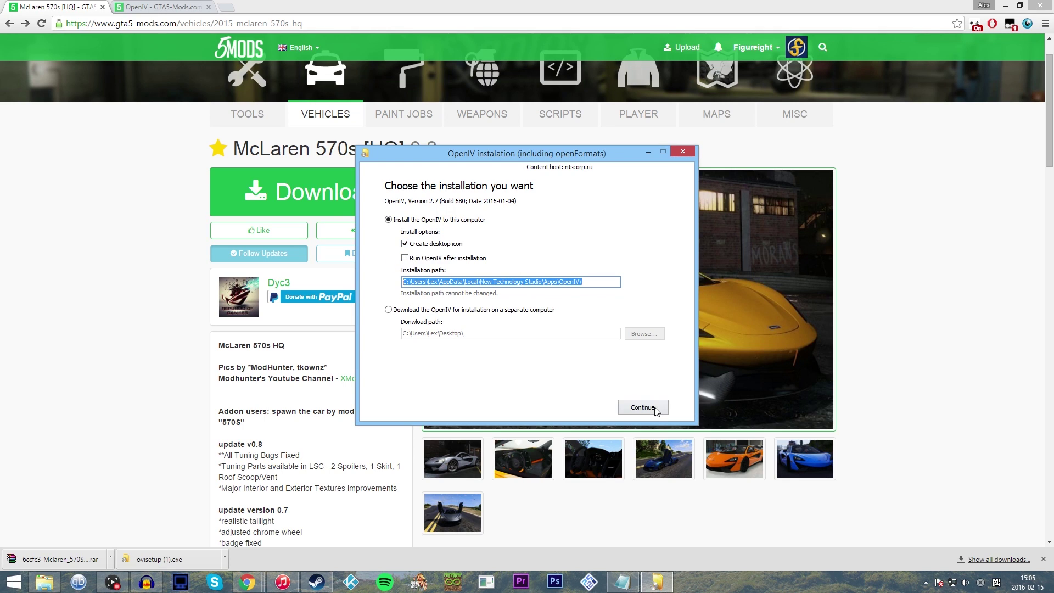
{"action": "left_click", "coordinate": [406, 259]}
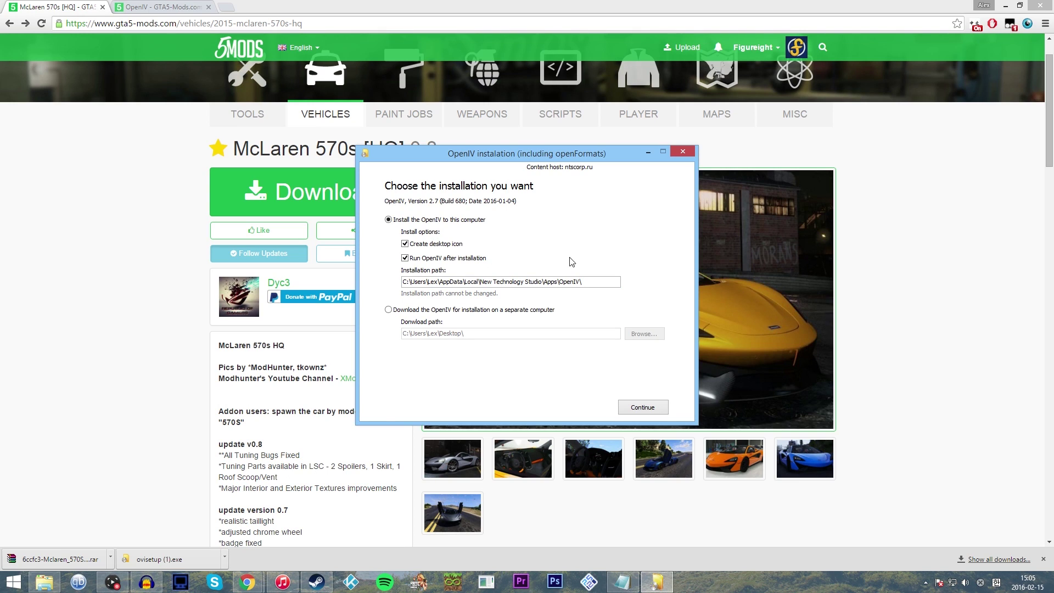
{"action": "left_click", "coordinate": [645, 407]}
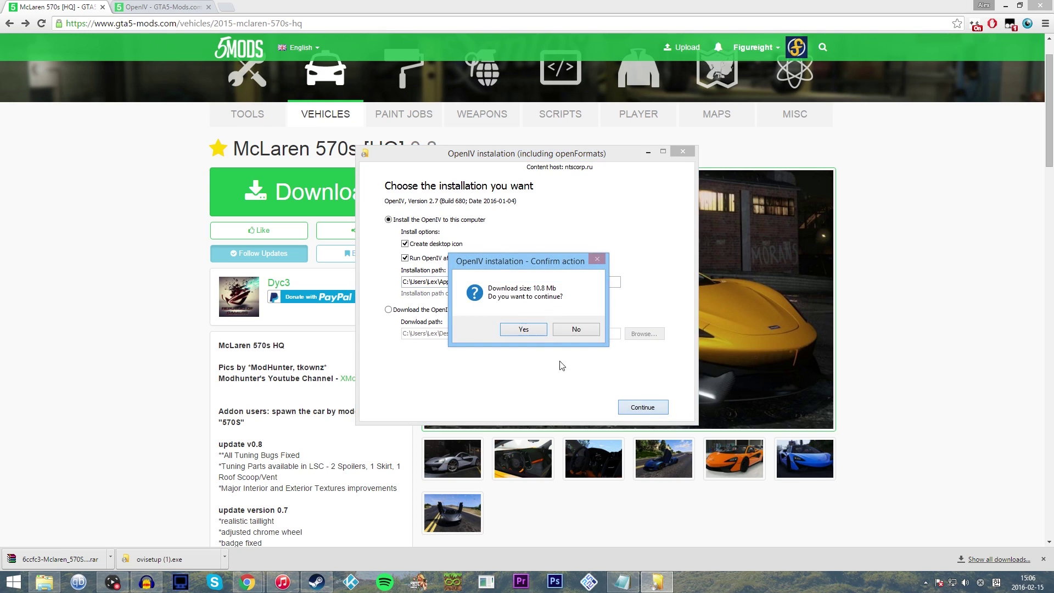
{"action": "left_click", "coordinate": [523, 329]}
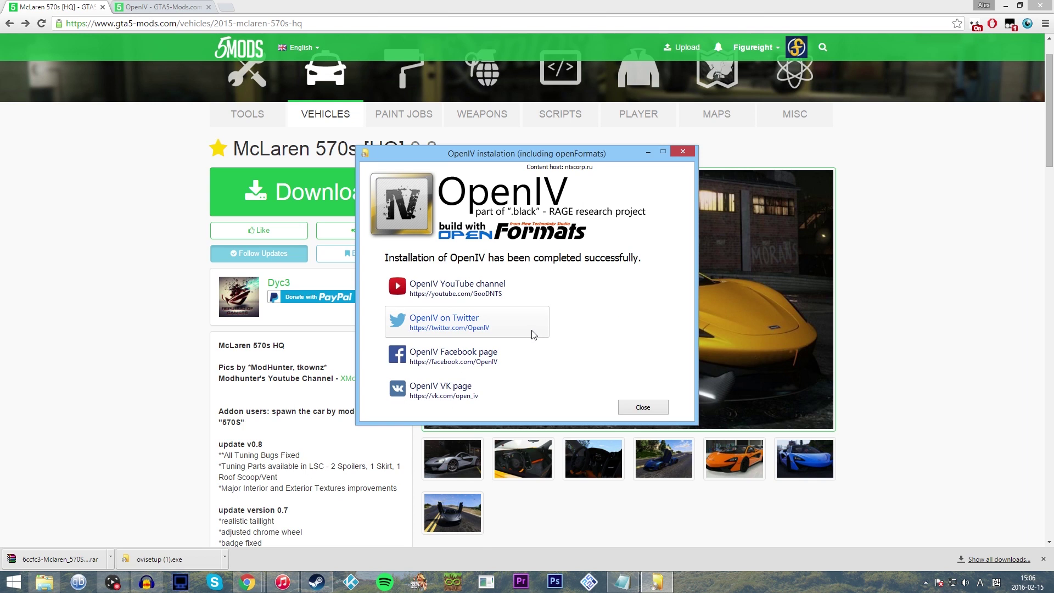
{"action": "left_click", "coordinate": [642, 407]}
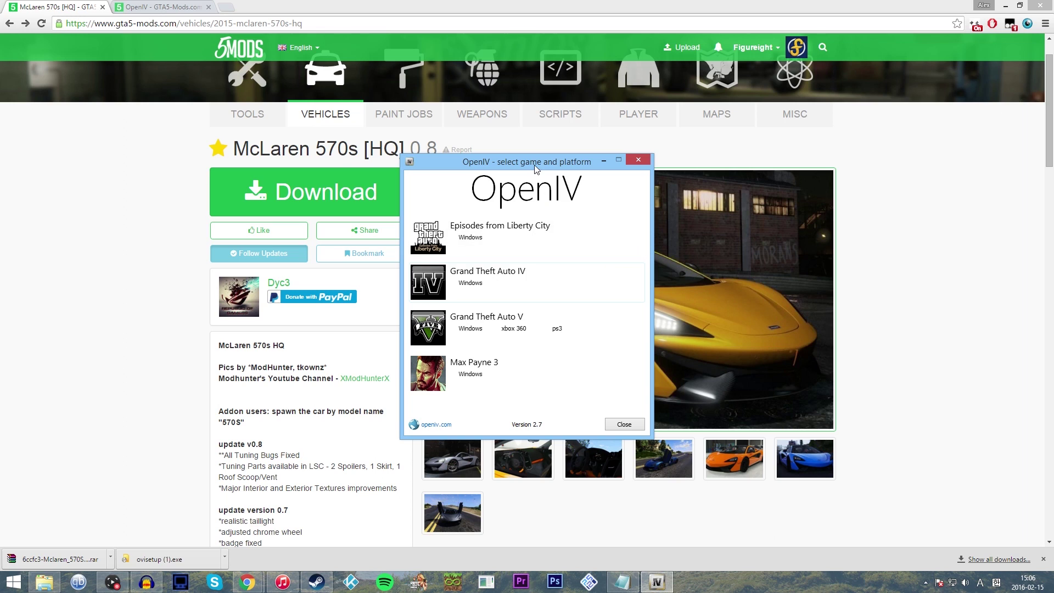
- Choose Grand Theft Auto V for Windows and select E:\Games\Rockstar Games\Grand Theft Auto V as its folder
{"action": "left_click_drag", "start_coordinate": [528, 160], "coordinate": [590, 163]}
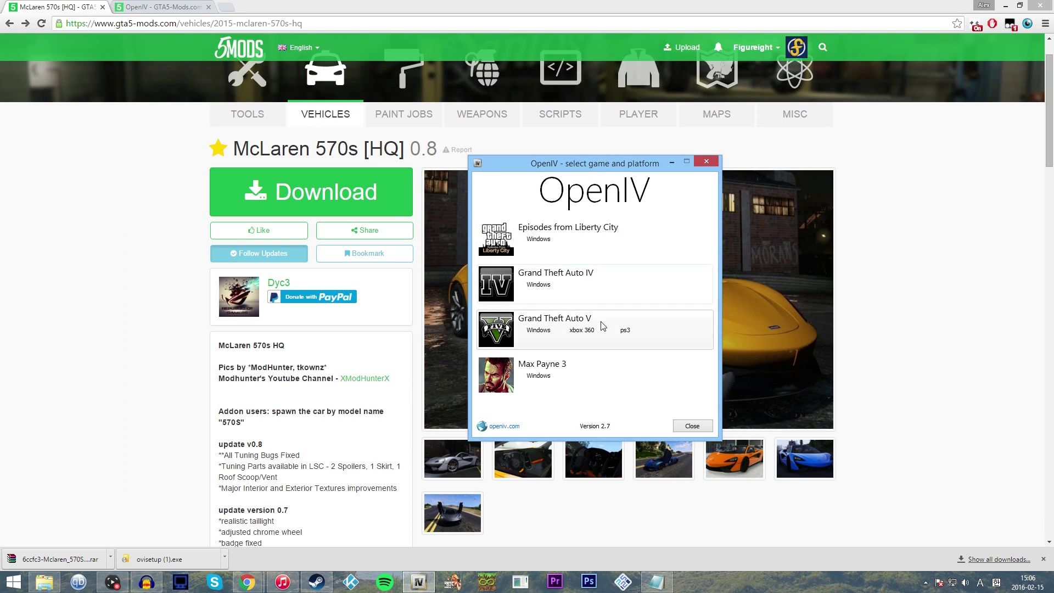
{"action": "left_click", "coordinate": [525, 333]}
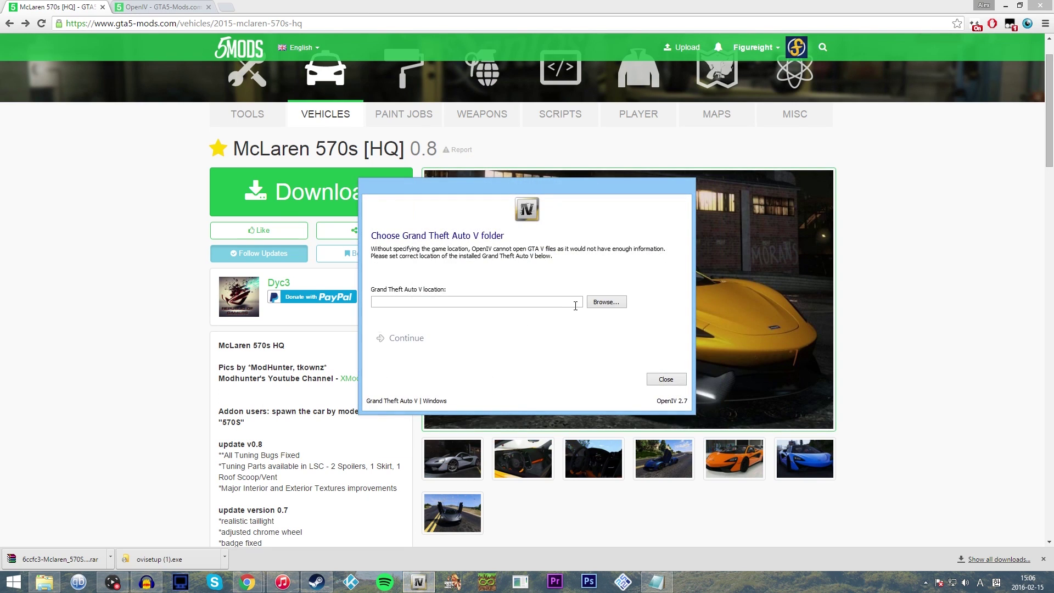
{"action": "left_click", "coordinate": [592, 305]}
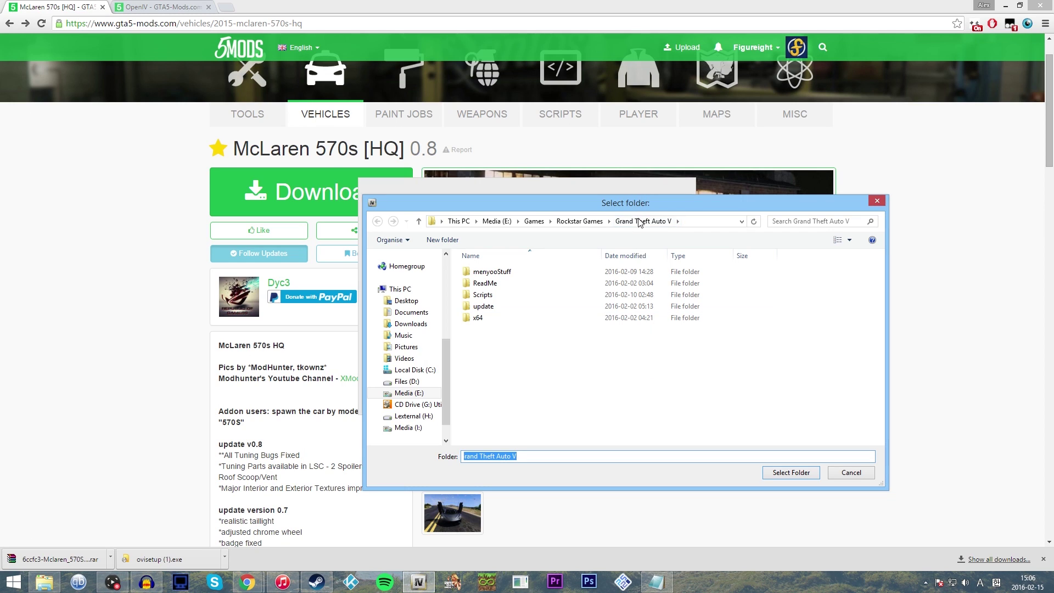
{"action": "left_click", "coordinate": [579, 221]}
{"action": "double_click", "coordinate": [537, 272]}
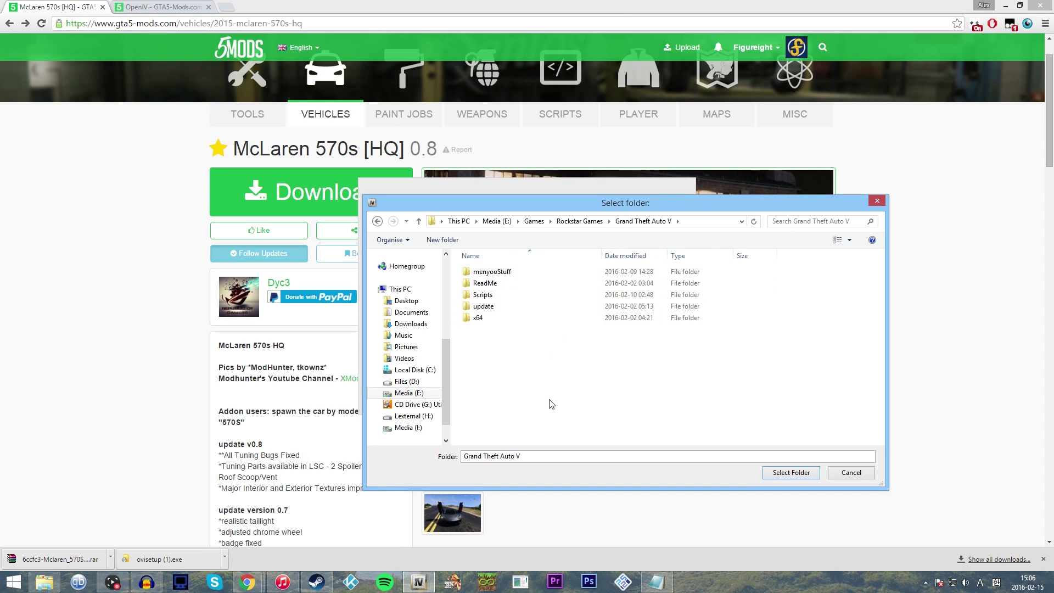
{"action": "left_click", "coordinate": [792, 473]}
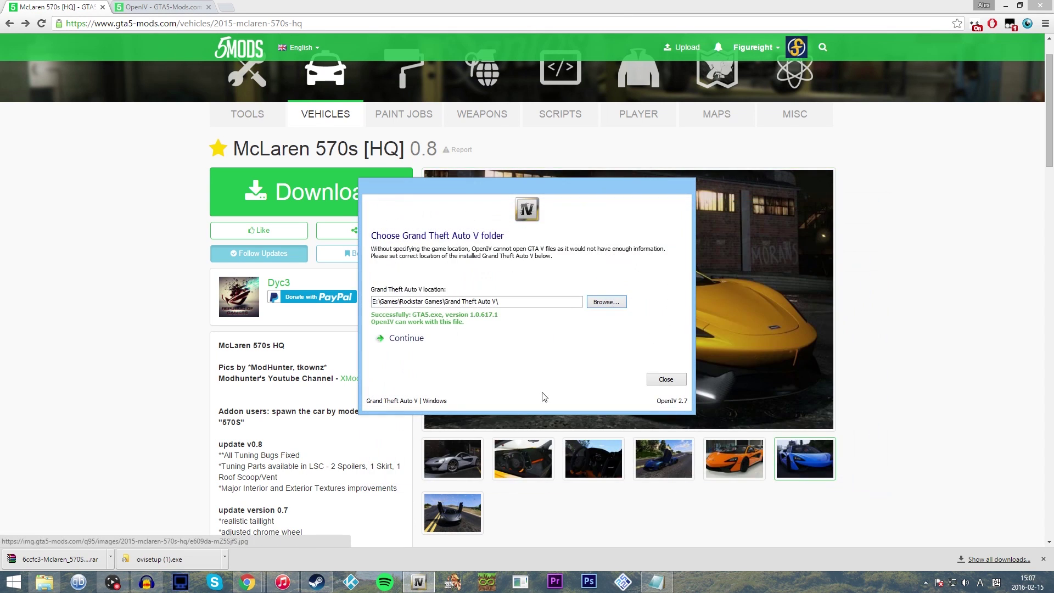
- Continue past the location verification, backup reminder and community pages to the game file list
{"action": "left_click", "coordinate": [434, 342]}
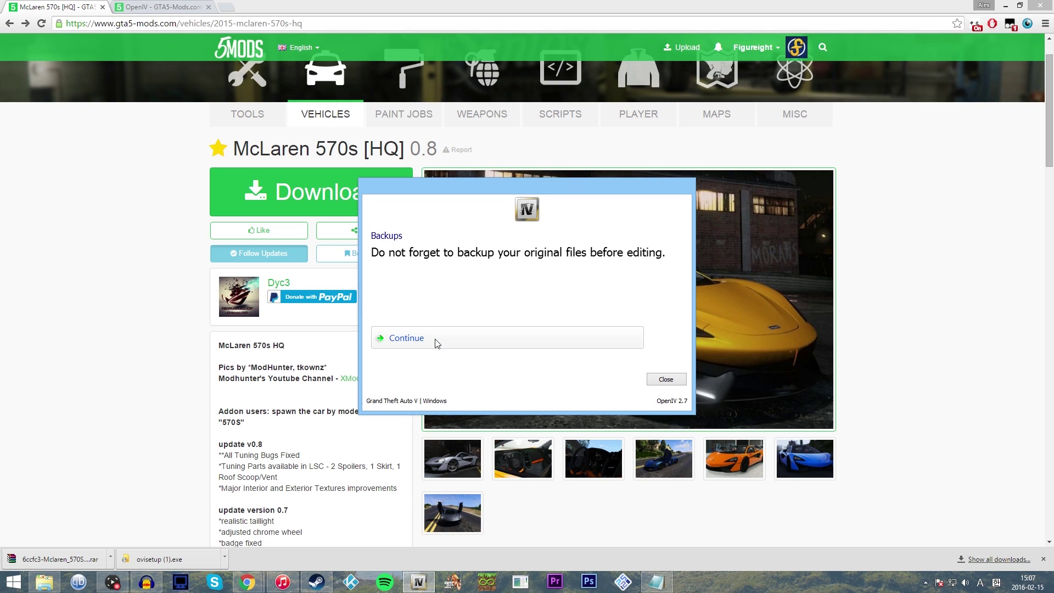
{"action": "left_click", "coordinate": [436, 340]}
{"action": "left_click", "coordinate": [434, 337]}
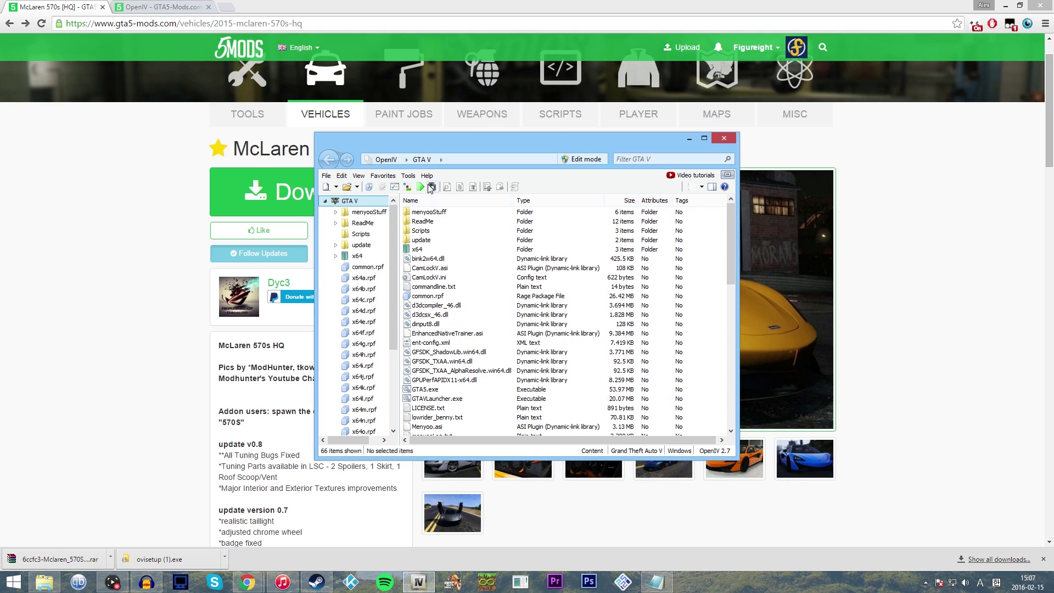
- Open the ASI Manager and uninstall OpenIV.ASI and the ASI Loader
{"action": "left_click", "coordinate": [411, 176]}
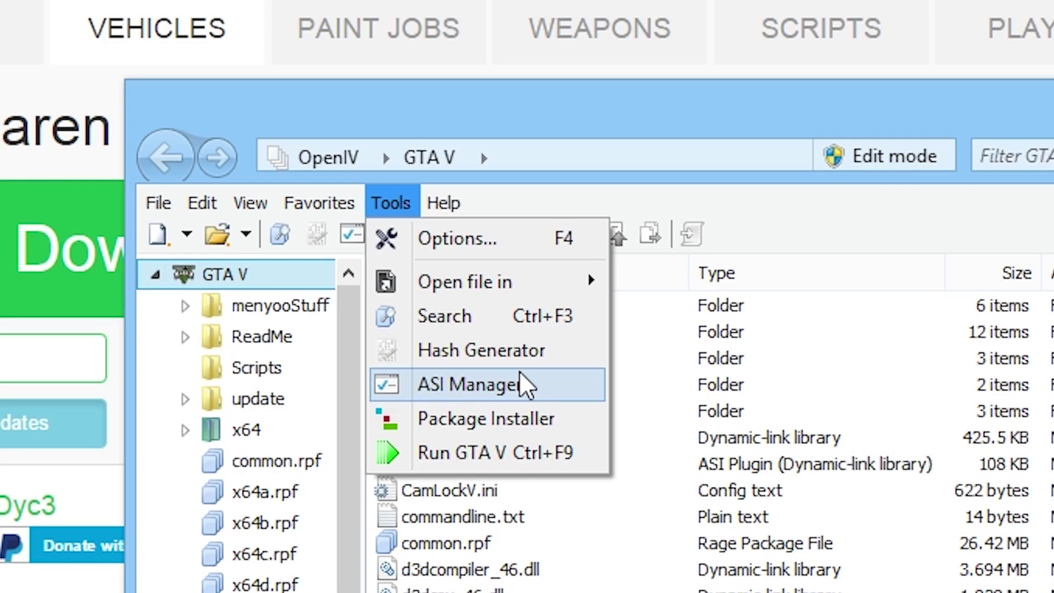
{"action": "left_click", "coordinate": [524, 384]}
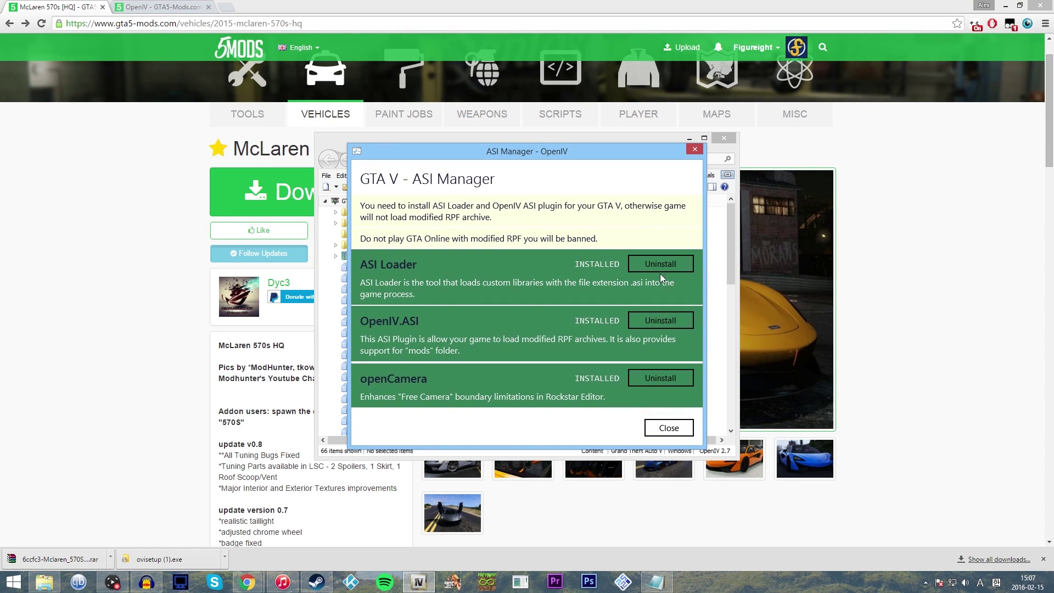
{"action": "left_click", "coordinate": [657, 377]}
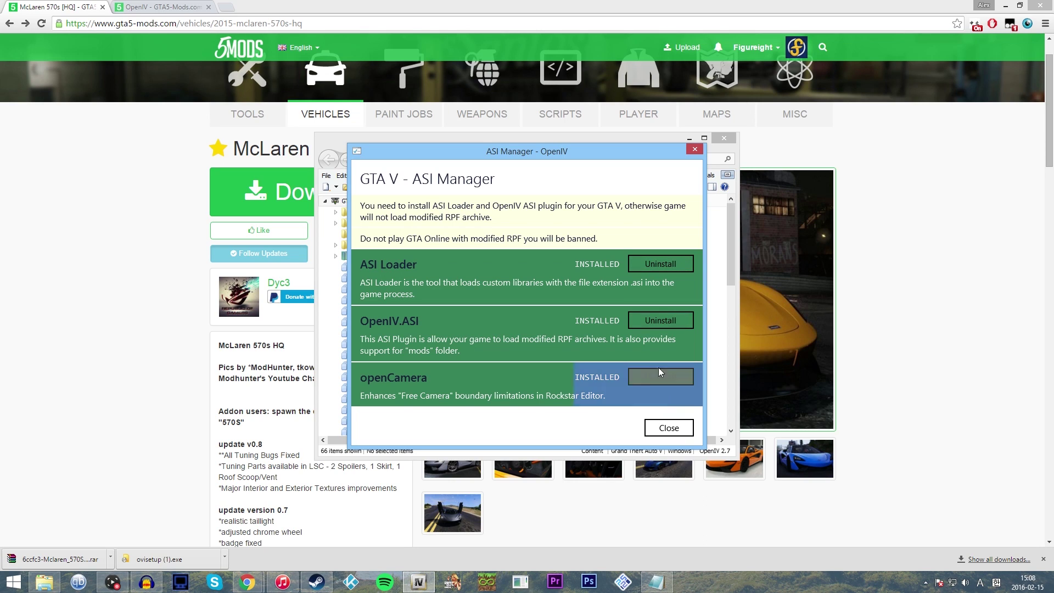
{"action": "left_click", "coordinate": [674, 320]}
{"action": "left_click", "coordinate": [668, 264]}
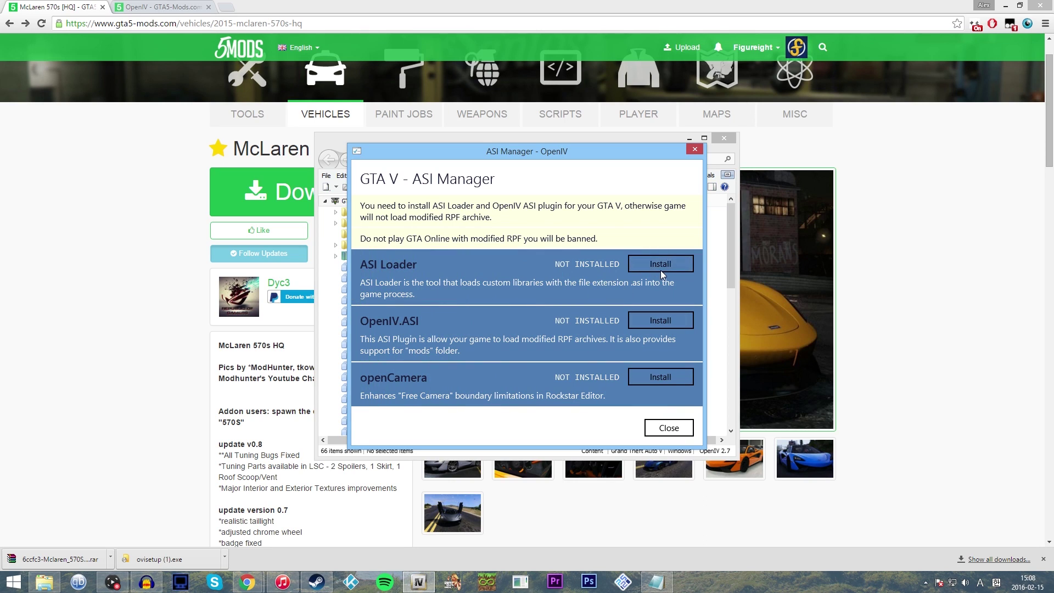
- Reinstall ASI Loader and OpenIV.ASI, agree to create the mods folder, and install openCamera
{"action": "left_click", "coordinate": [650, 265]}
{"action": "left_click", "coordinate": [650, 321]}
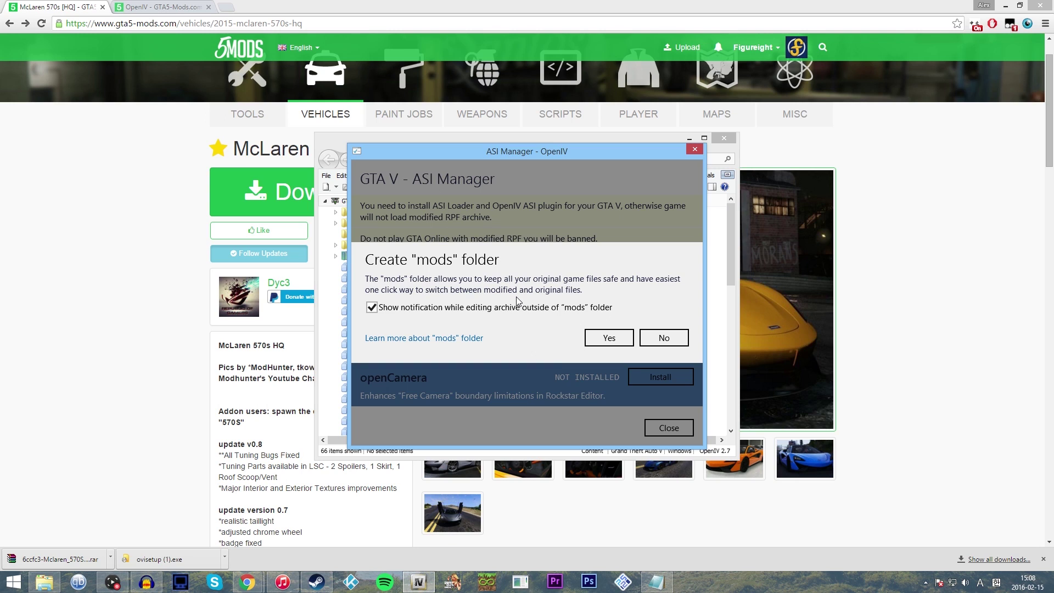
{"action": "left_click", "coordinate": [606, 338]}
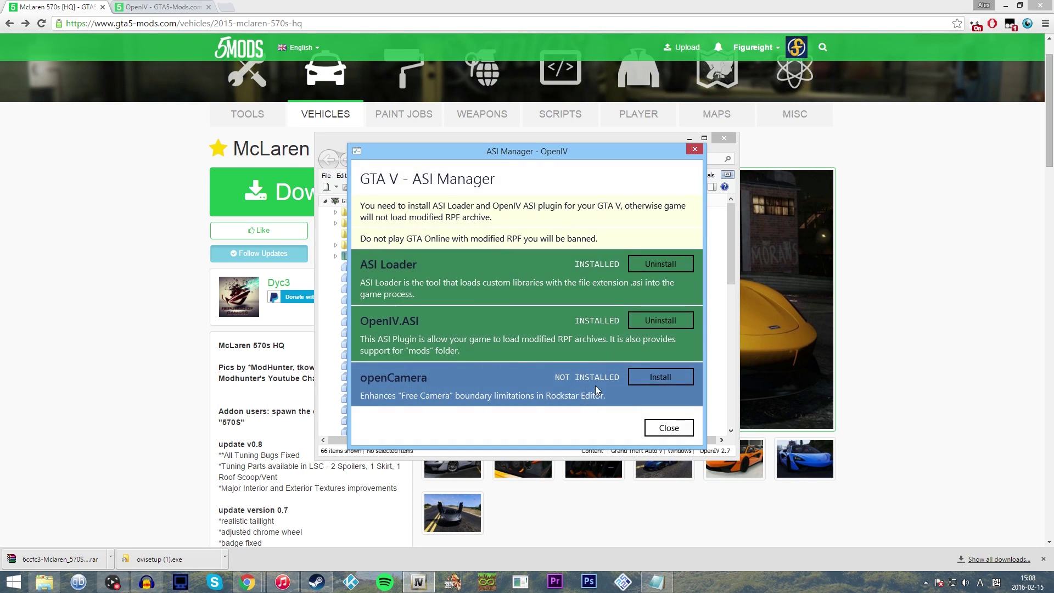
{"action": "left_click", "coordinate": [659, 378]}
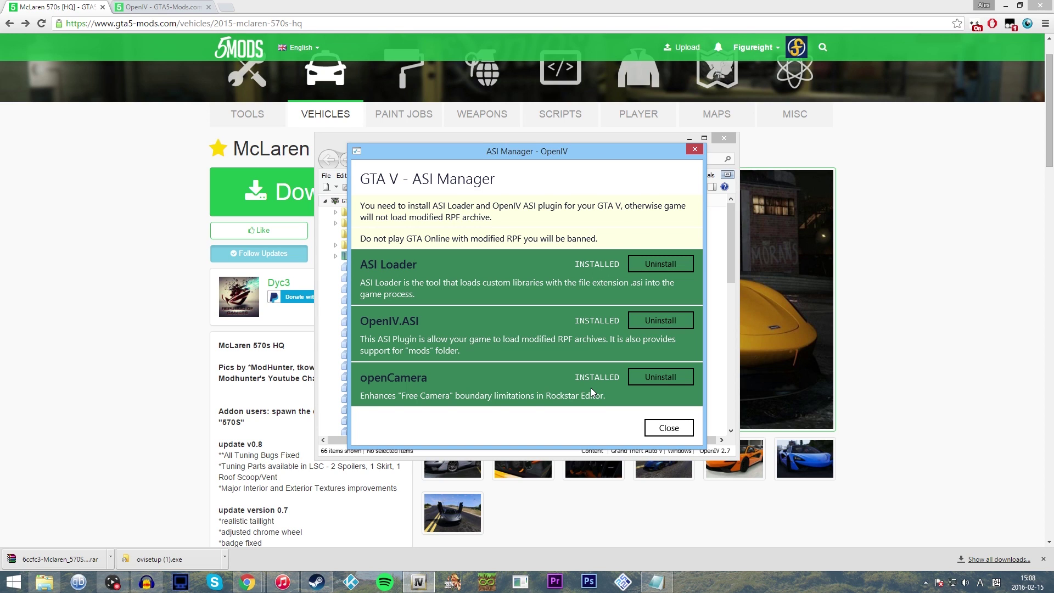
- Confirm the empty mods folder at the end of the GTA V file list and recheck the ASI Manager
{"action": "left_click", "coordinate": [668, 428]}
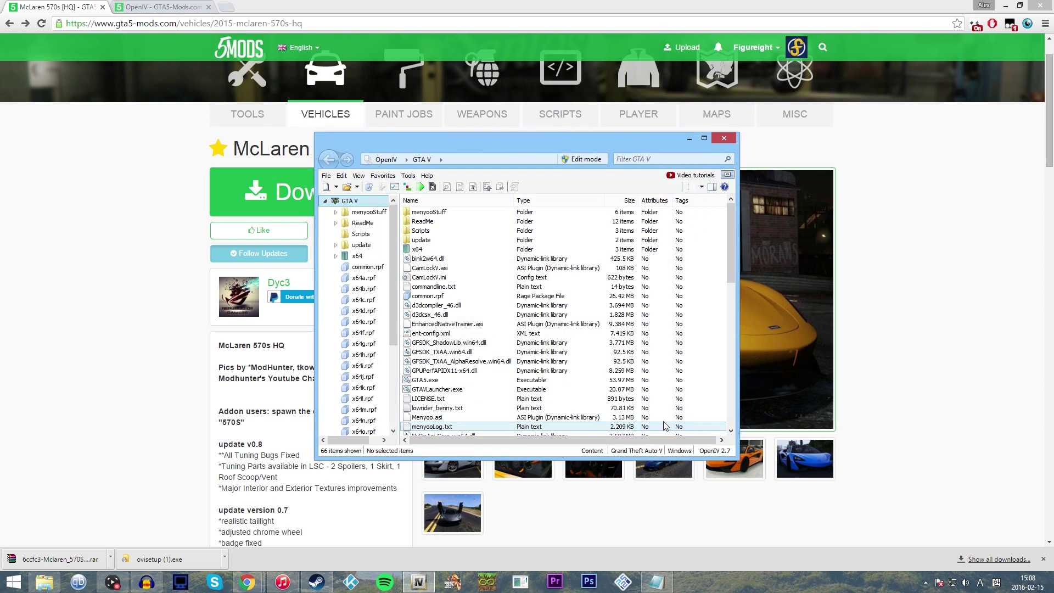
{"action": "left_click", "coordinate": [498, 325]}
{"action": "scroll", "coordinate": [483, 362], "scroll_direction": "down", "scroll_amount": 14}
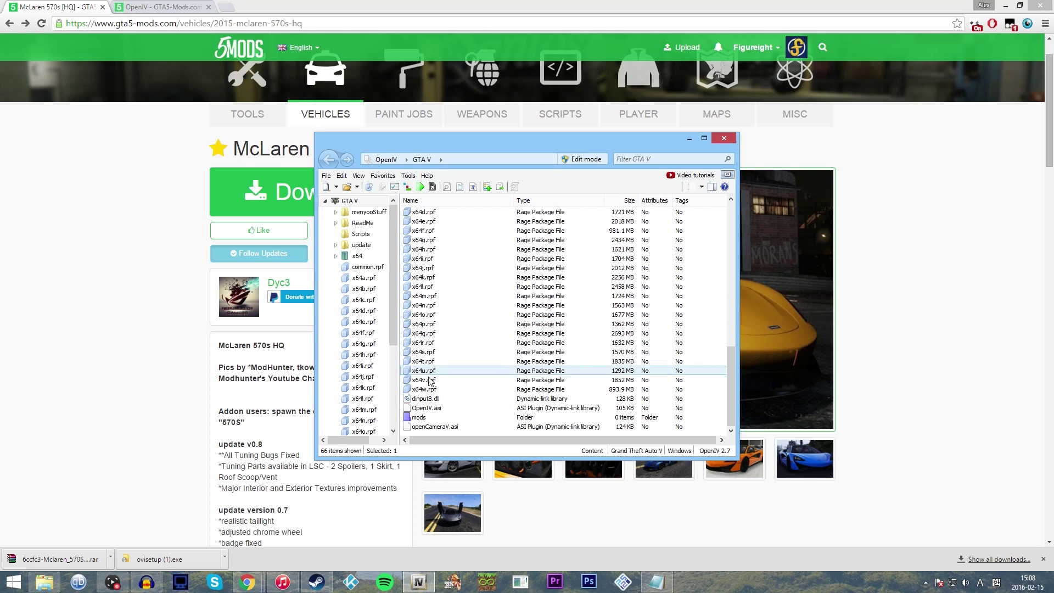
{"action": "left_click", "coordinate": [410, 177]}
{"action": "left_click", "coordinate": [436, 240]}
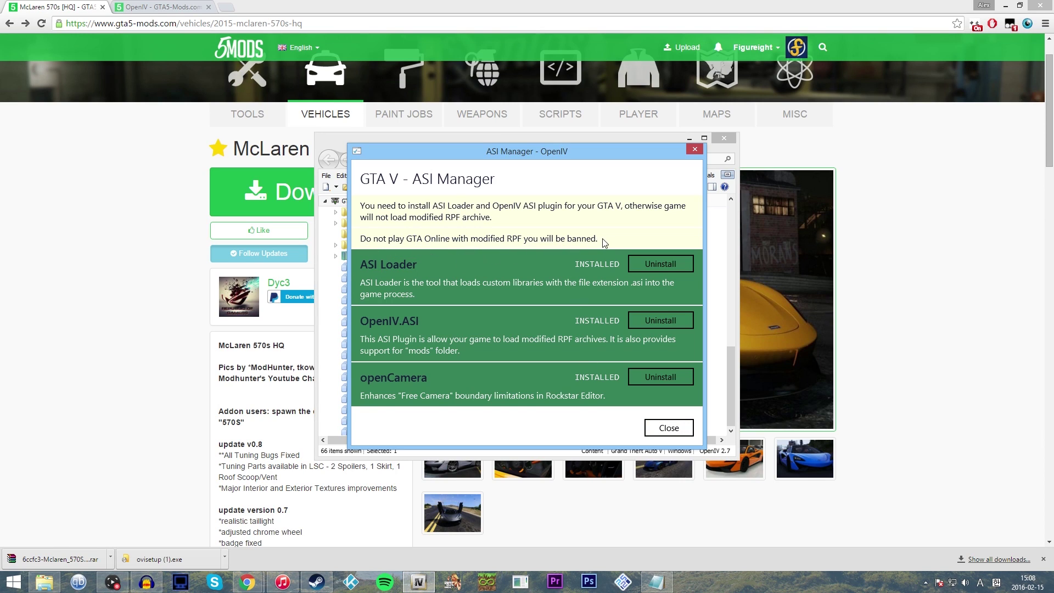
{"action": "left_click", "coordinate": [667, 428]}
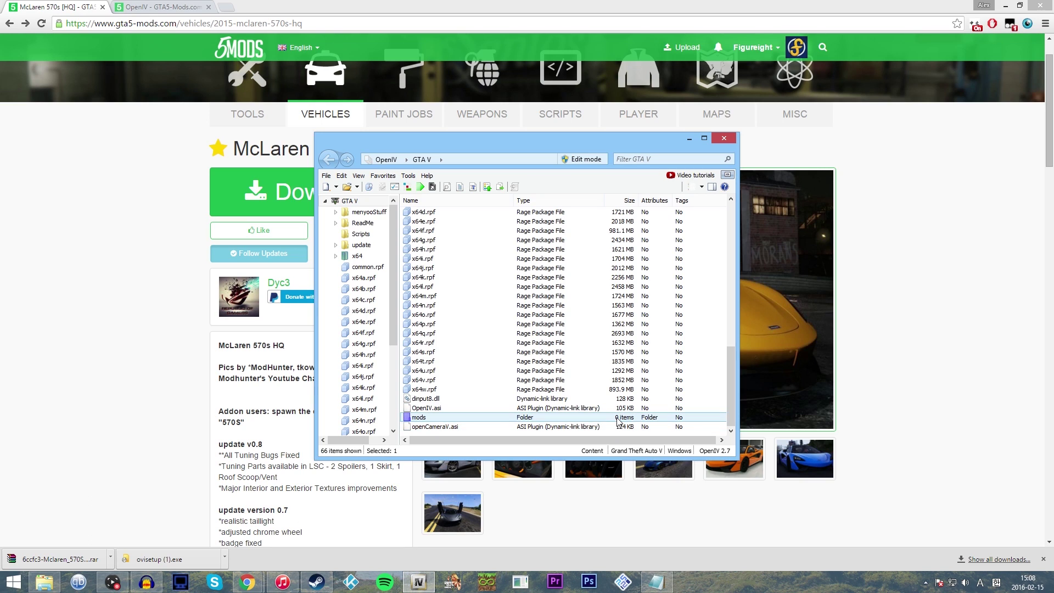
{"action": "left_click_drag", "start_coordinate": [506, 141], "coordinate": [659, 124]}
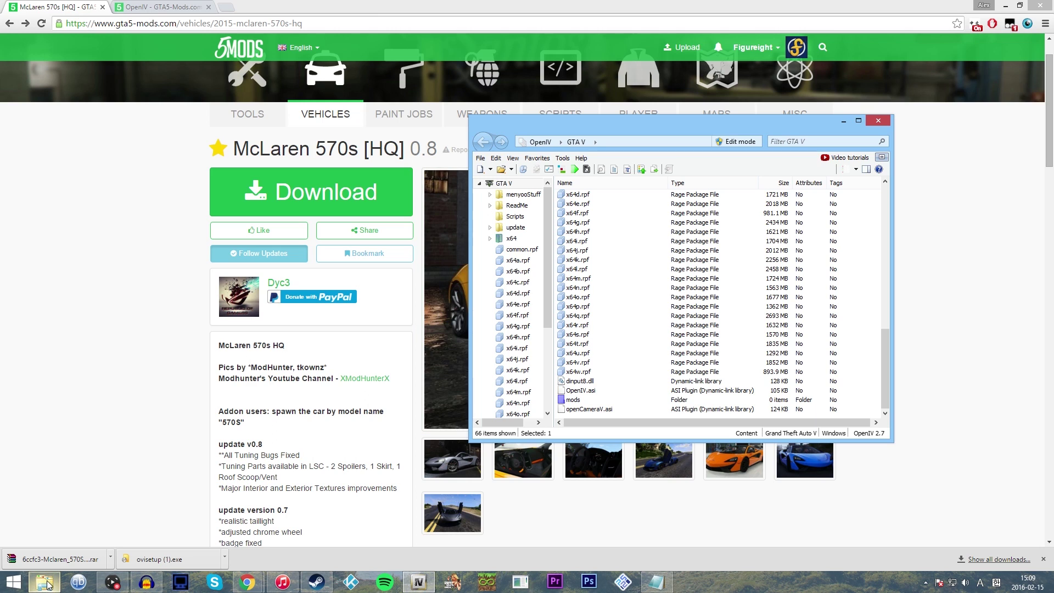
- Open the McLaren archive in WinRAR, dismiss the trial notice, and open ADDON's Readme [addon].txt
{"action": "left_click", "coordinate": [109, 454]}
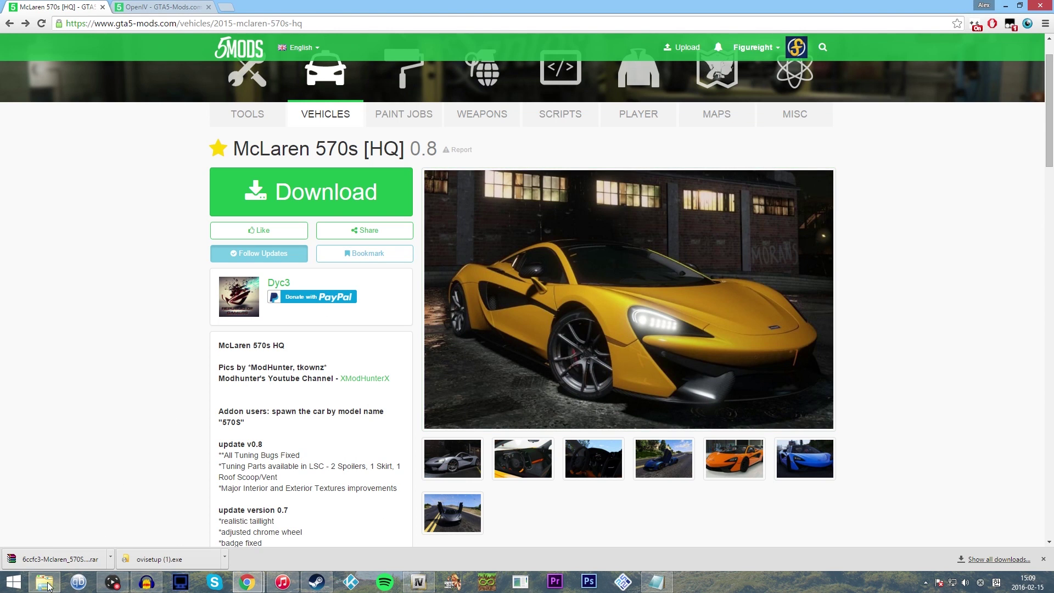
{"action": "left_click", "coordinate": [55, 558]}
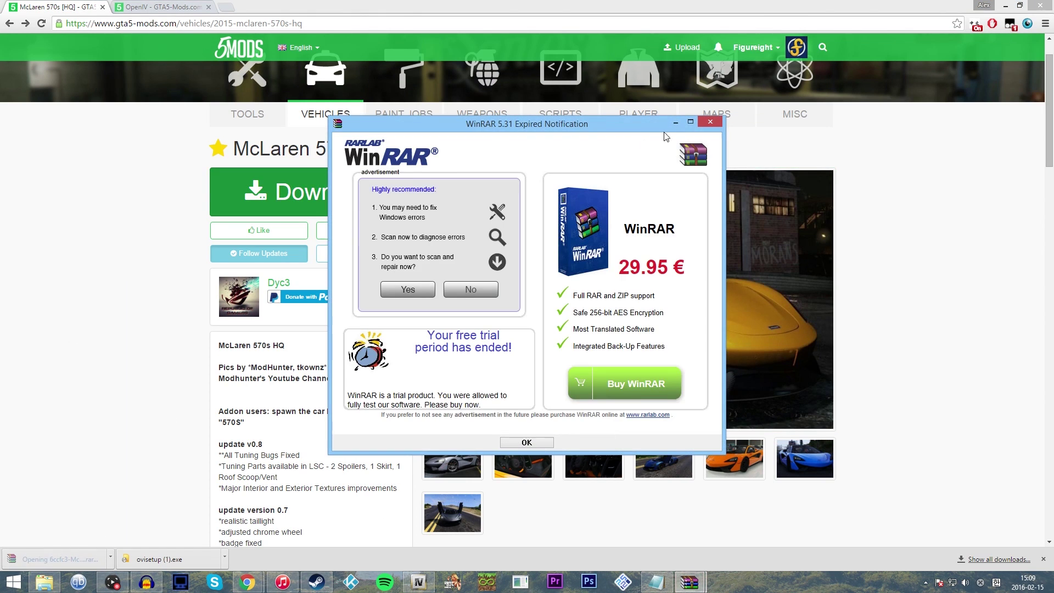
{"action": "left_click", "coordinate": [710, 121]}
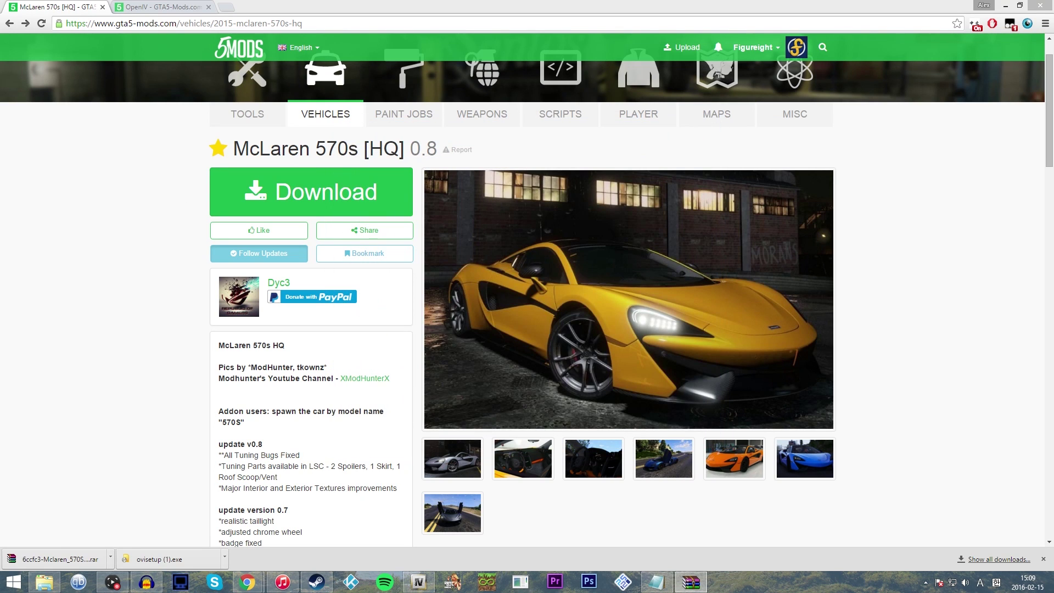
{"action": "left_click_drag", "start_coordinate": [320, 225], "coordinate": [354, 224]}
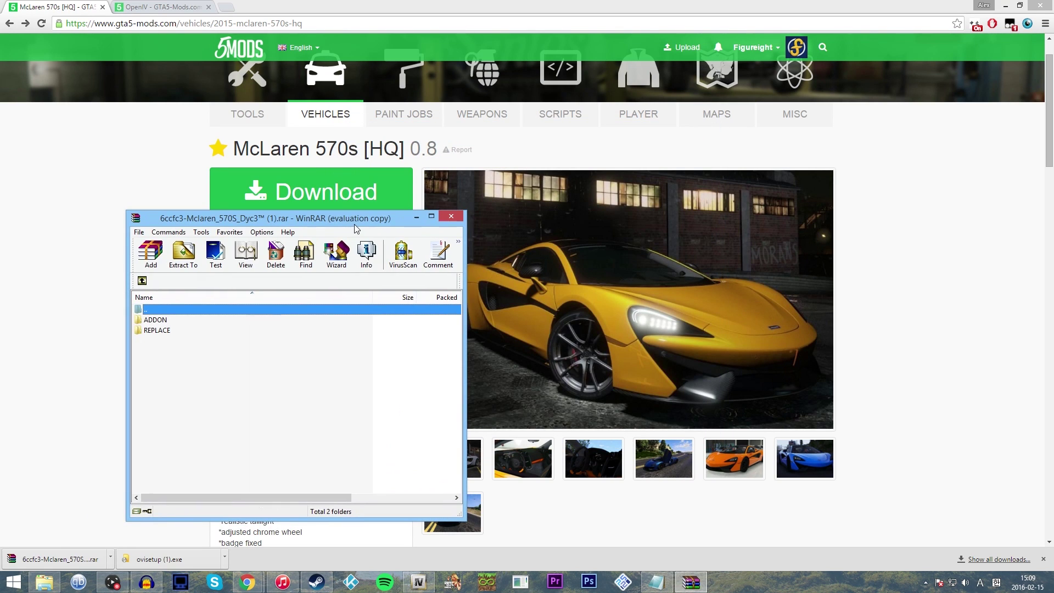
{"action": "double_click", "coordinate": [189, 320]}
{"action": "double_click", "coordinate": [167, 313]}
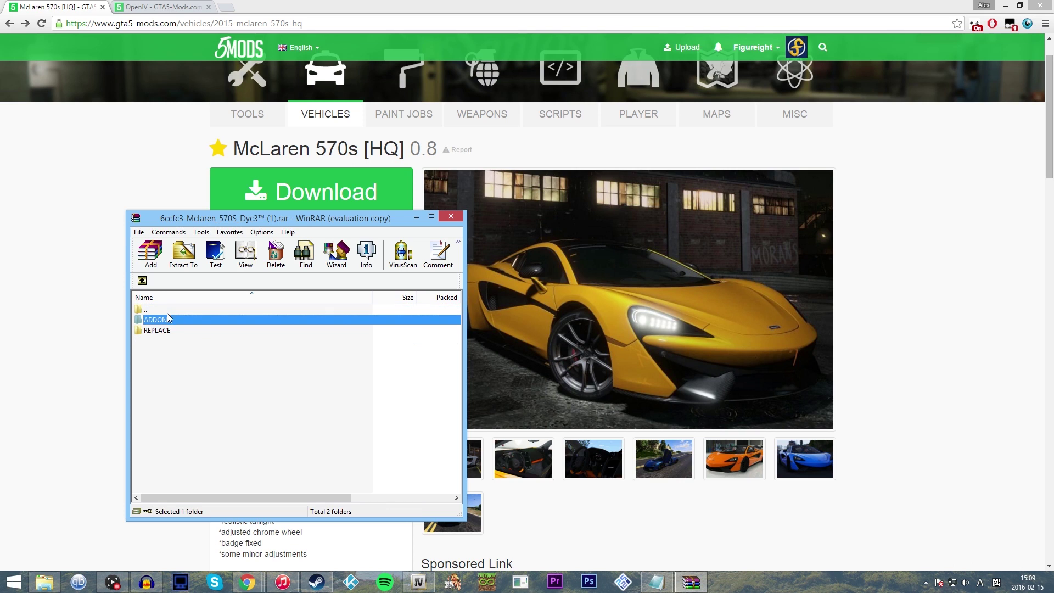
{"action": "double_click", "coordinate": [169, 319]}
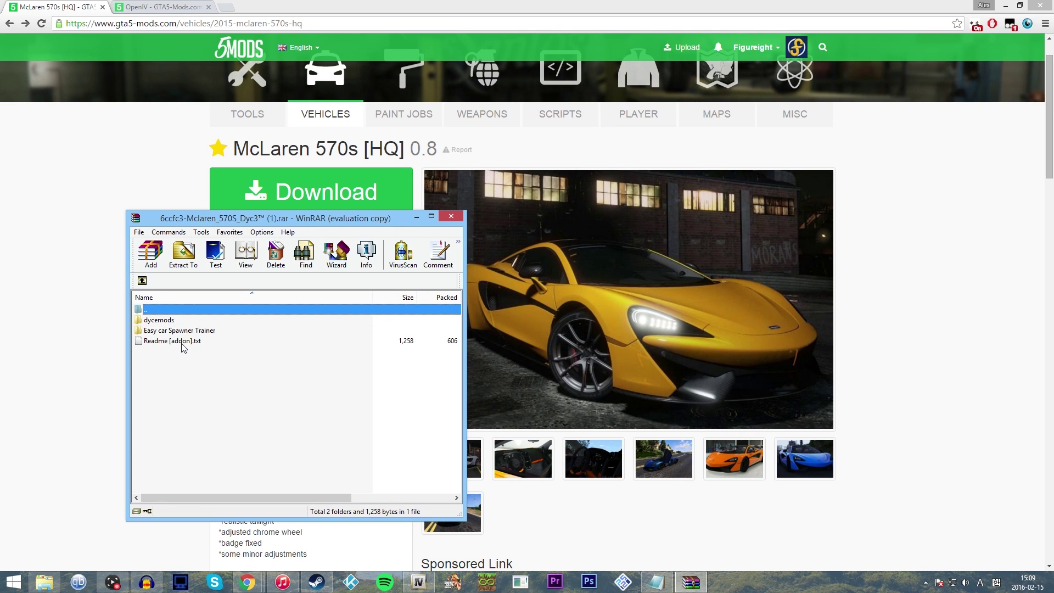
{"action": "double_click", "coordinate": [184, 342]}
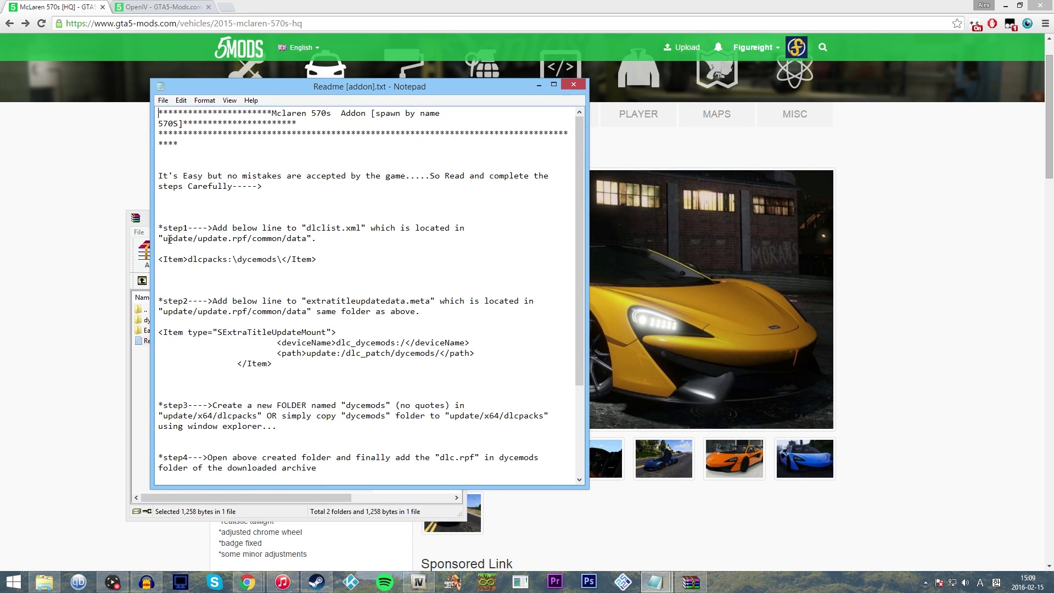
- Read the addon readme, highlighting the update.rpf paths, then bring up File Explorer on This PC
{"action": "left_click_drag", "start_coordinate": [196, 237], "coordinate": [251, 238]}
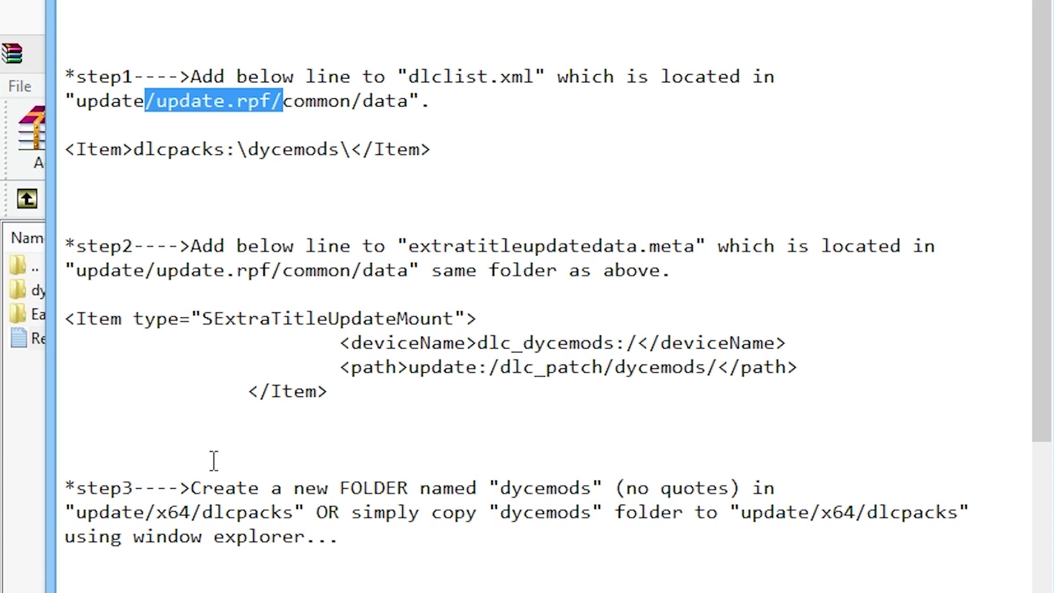
{"action": "left_click_drag", "start_coordinate": [83, 511], "coordinate": [134, 512]}
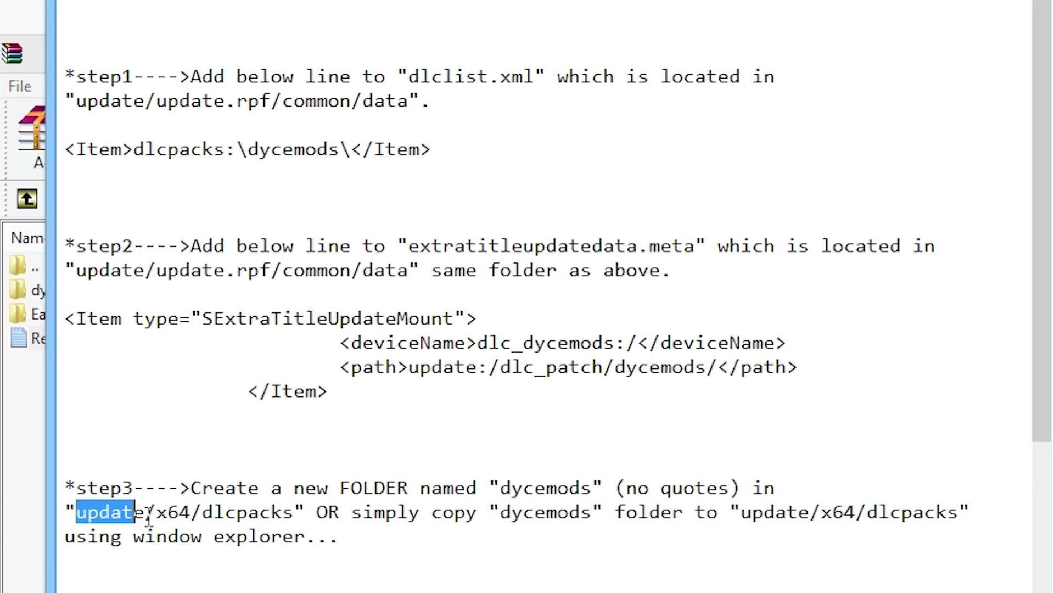
{"action": "scroll", "coordinate": [165, 502], "scroll_direction": "down", "scroll_amount": 4}
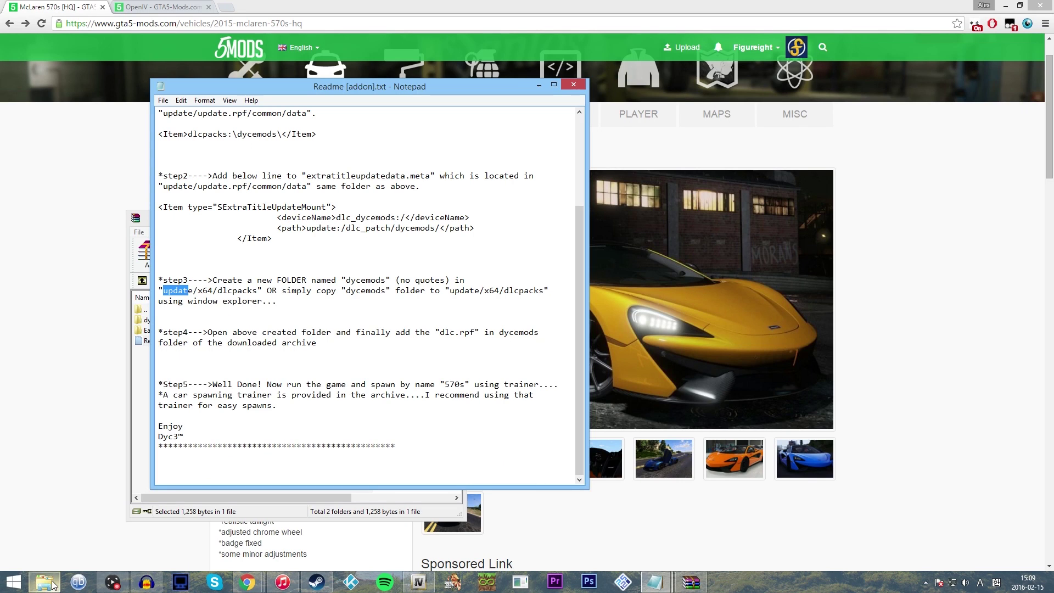
{"action": "left_click", "coordinate": [46, 583]}
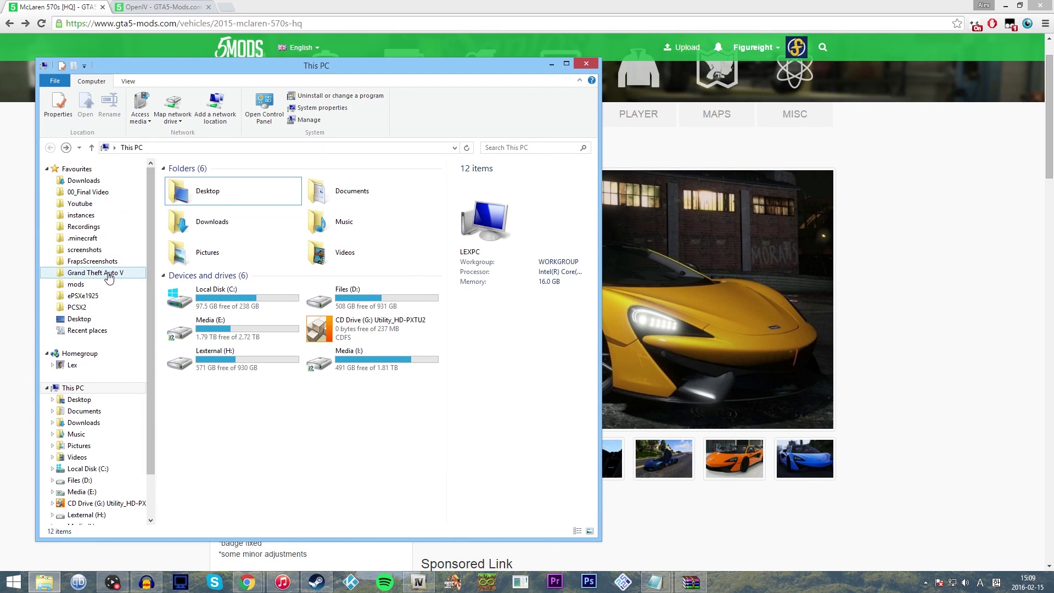
- Copy the update folder from the Grand Theft Auto V folder and paste it into mods
{"action": "left_click", "coordinate": [95, 273]}
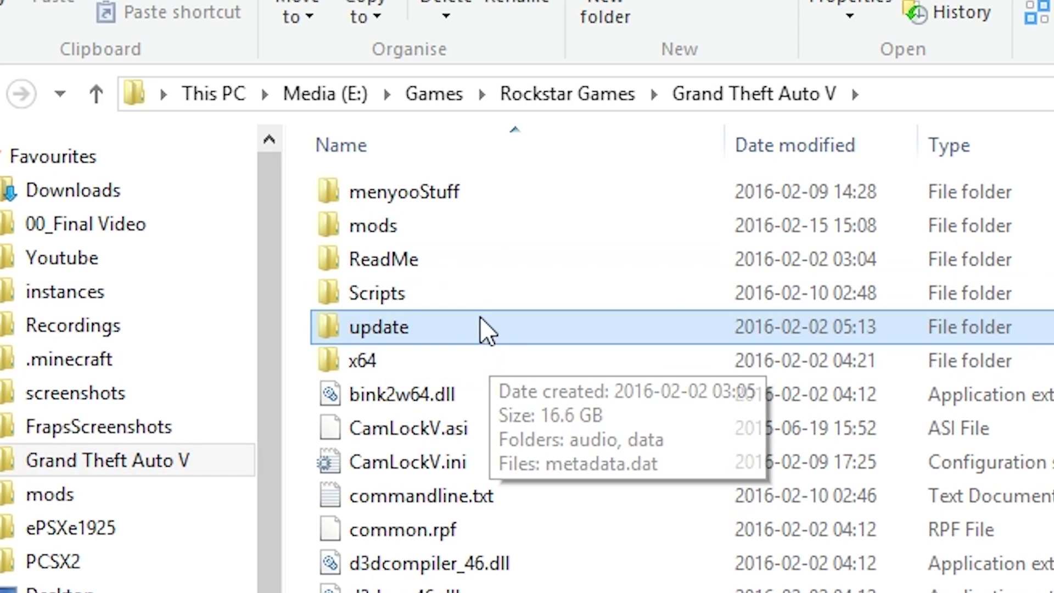
{"action": "left_click", "coordinate": [219, 226]}
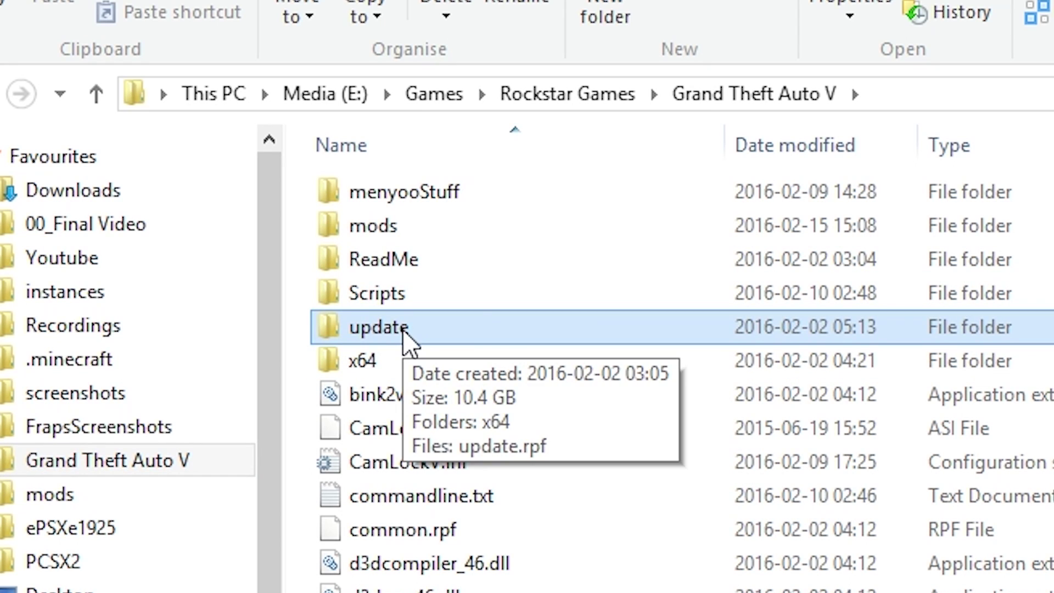
{"action": "left_click", "coordinate": [437, 362]}
{"action": "left_click", "coordinate": [419, 344]}
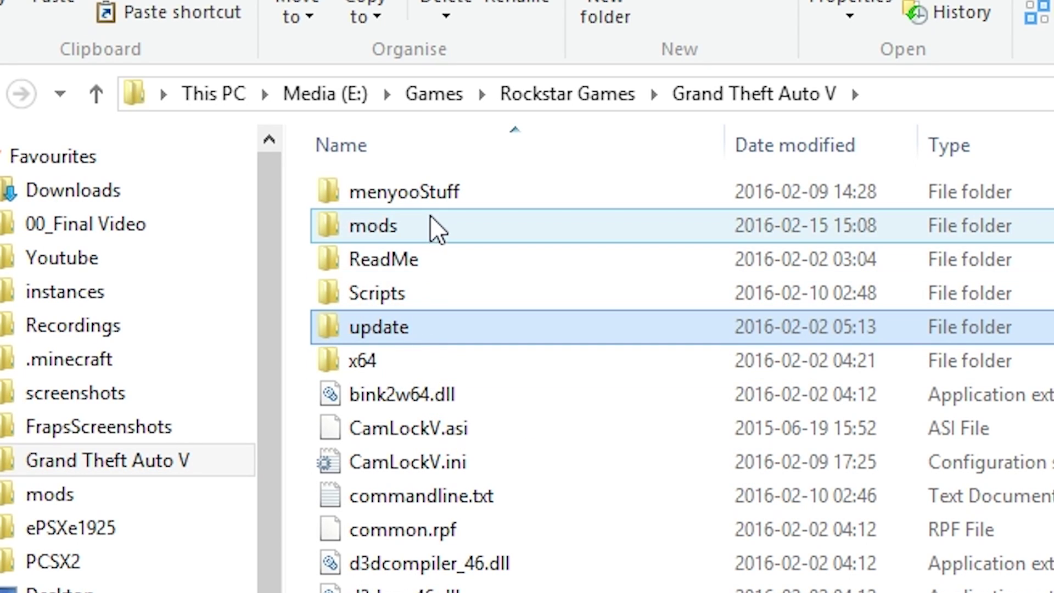
{"action": "double_click", "coordinate": [430, 231]}
{"action": "key", "text": "ctrl+v"}
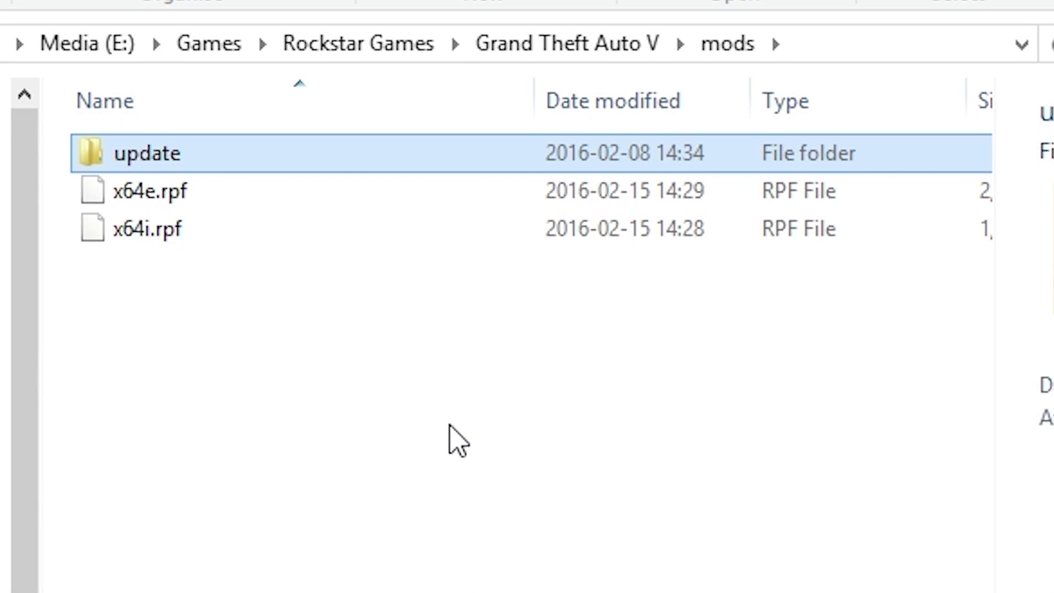
- Inspect the copied update folder's contents, including update.rpf, then return to the mods folder
{"action": "double_click", "coordinate": [193, 157]}
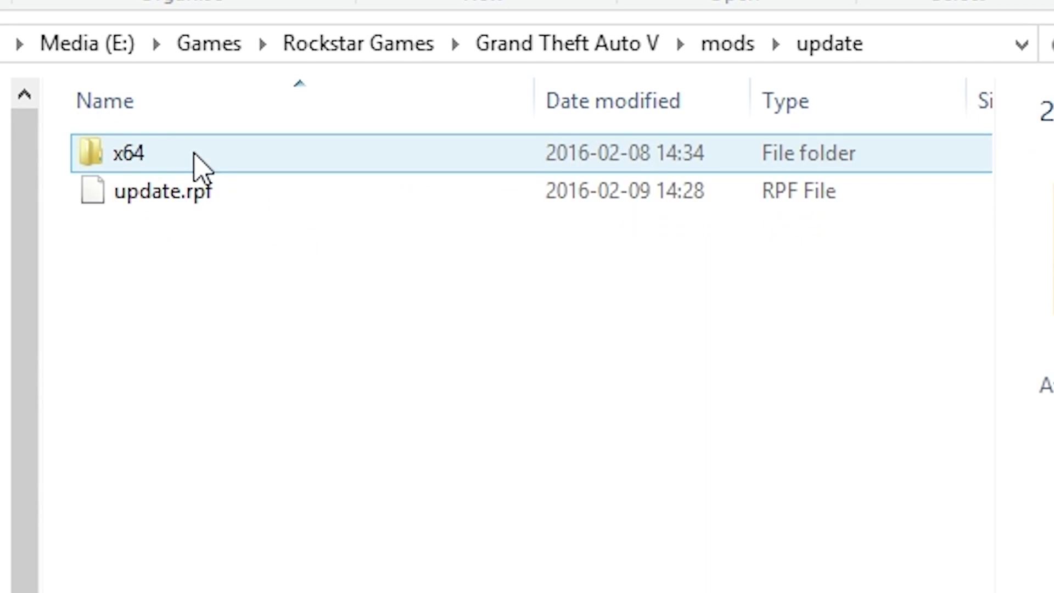
{"action": "left_click", "coordinate": [220, 192]}
{"action": "key", "text": "ctrl+a"}
{"action": "key", "text": "BackSpace"}
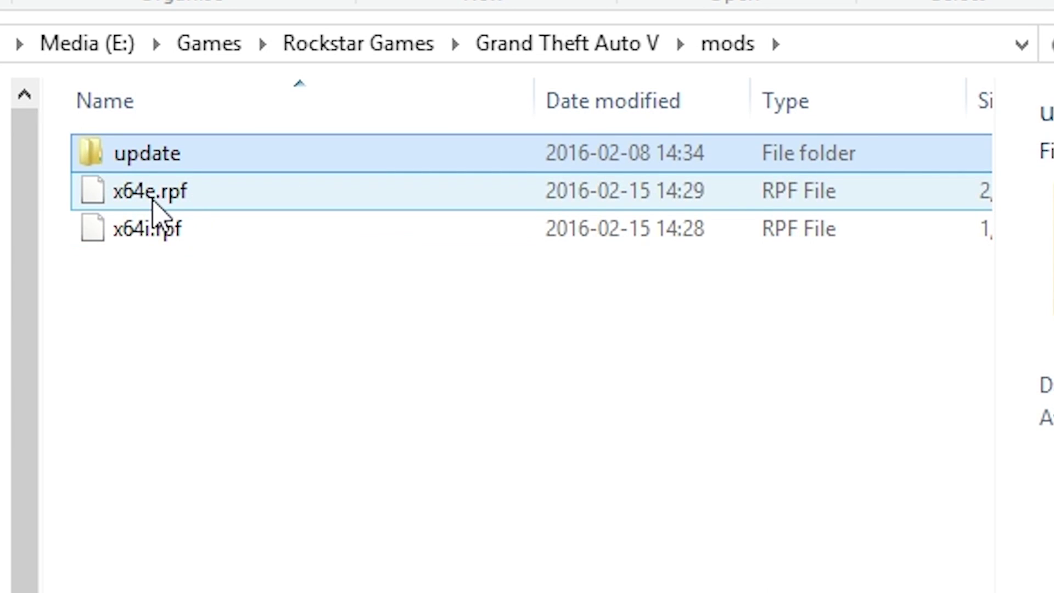
{"action": "scroll", "coordinate": [193, 254], "scroll_direction": "right", "scroll_amount": 2}
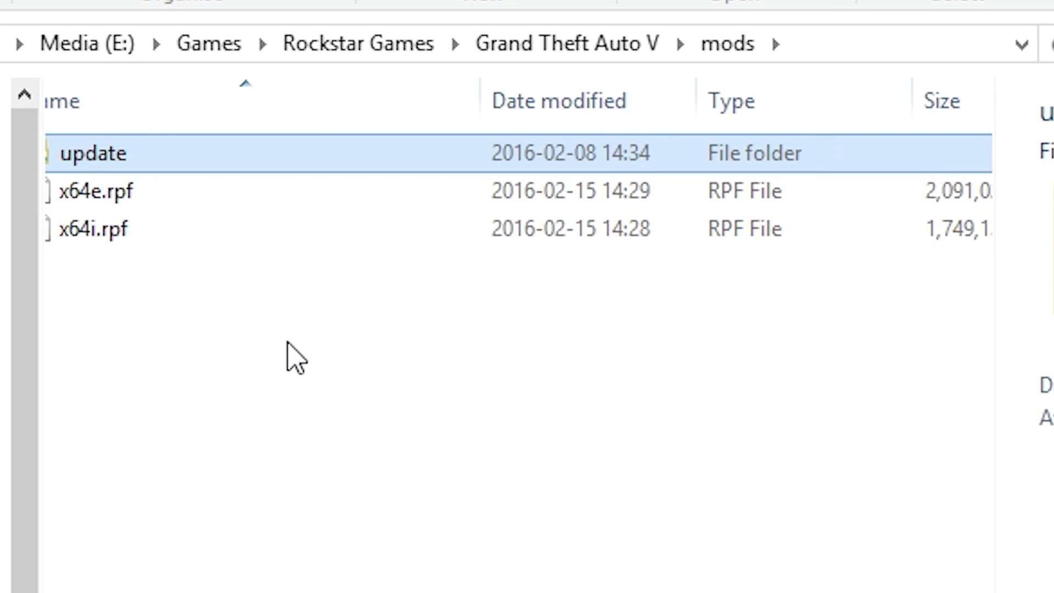
{"action": "left_click", "coordinate": [305, 379]}
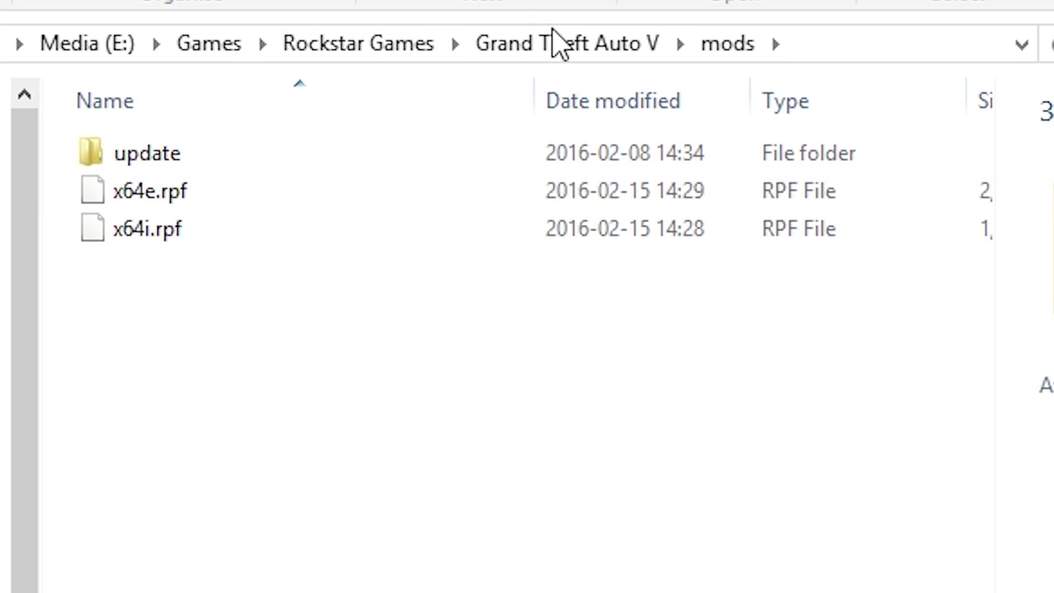
- Reopen mods from the Grand Theft Auto V folder and check x64e.rpf, x64i.rpf and update
{"action": "left_click", "coordinate": [555, 33]}
{"action": "left_click", "coordinate": [475, 180]}
{"action": "scroll", "coordinate": [475, 180], "scroll_direction": "down", "scroll_amount": 4}
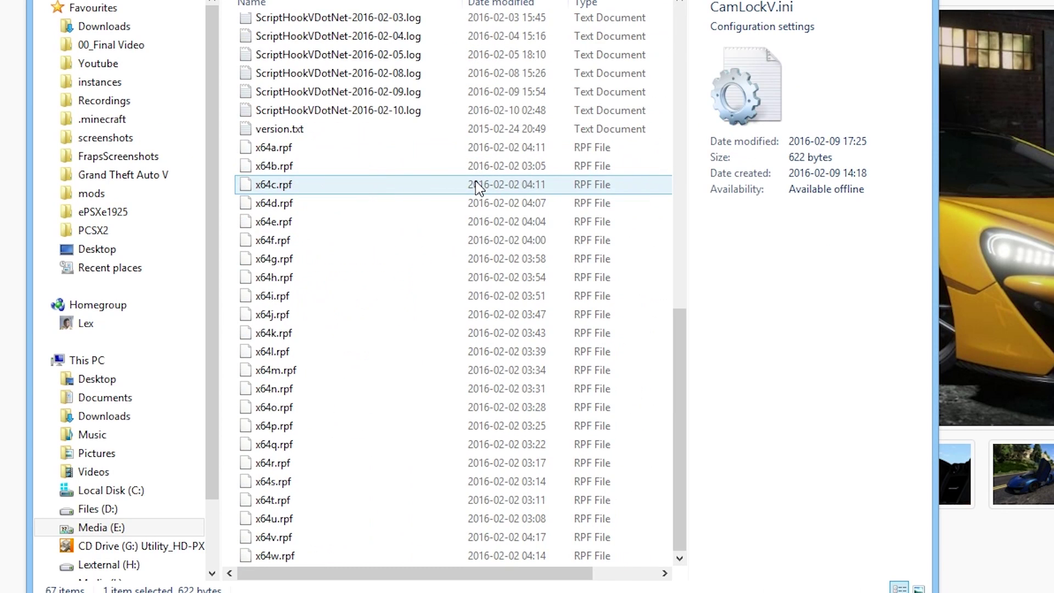
{"action": "scroll", "coordinate": [461, 222], "scroll_direction": "up", "scroll_amount": 10}
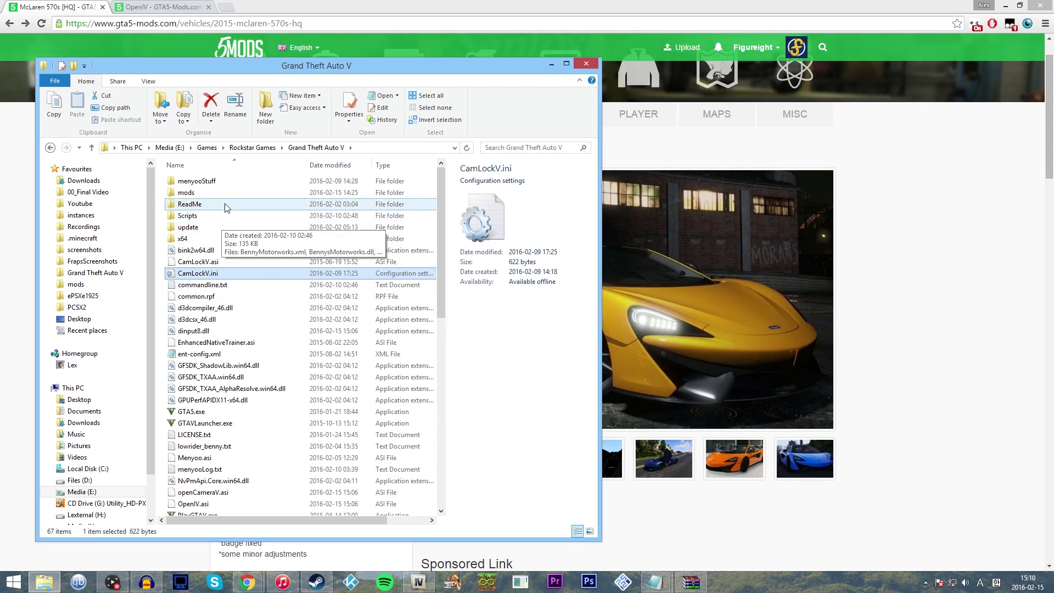
{"action": "double_click", "coordinate": [217, 192]}
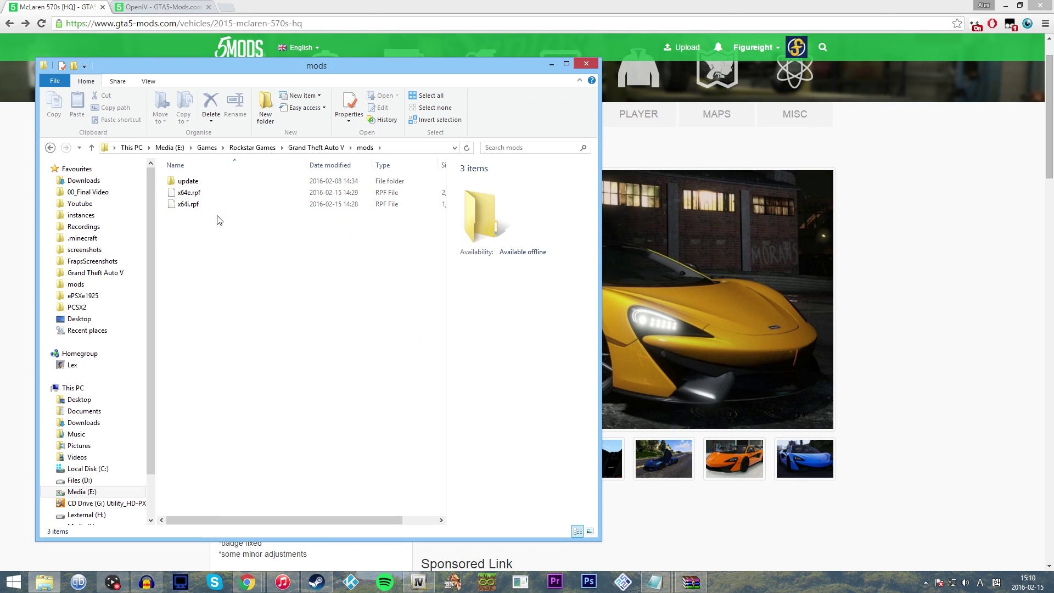
{"action": "left_click", "coordinate": [212, 203]}
{"action": "left_click", "coordinate": [205, 193], "text": "shift"}
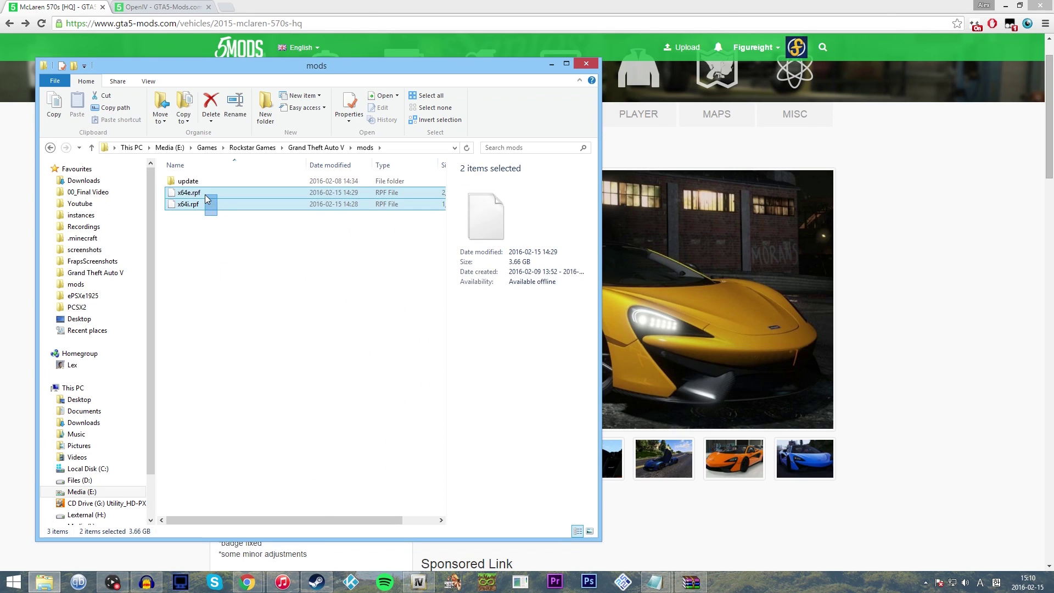
{"action": "left_click", "coordinate": [213, 231]}
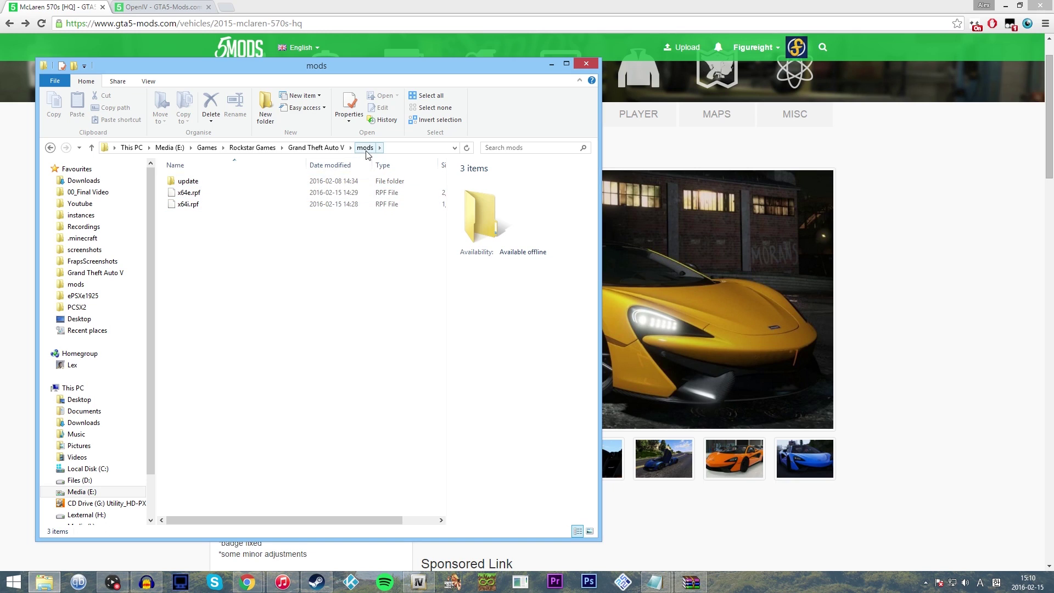
{"action": "left_click_drag", "start_coordinate": [227, 240], "coordinate": [197, 187]}
{"action": "left_click", "coordinate": [196, 185]}
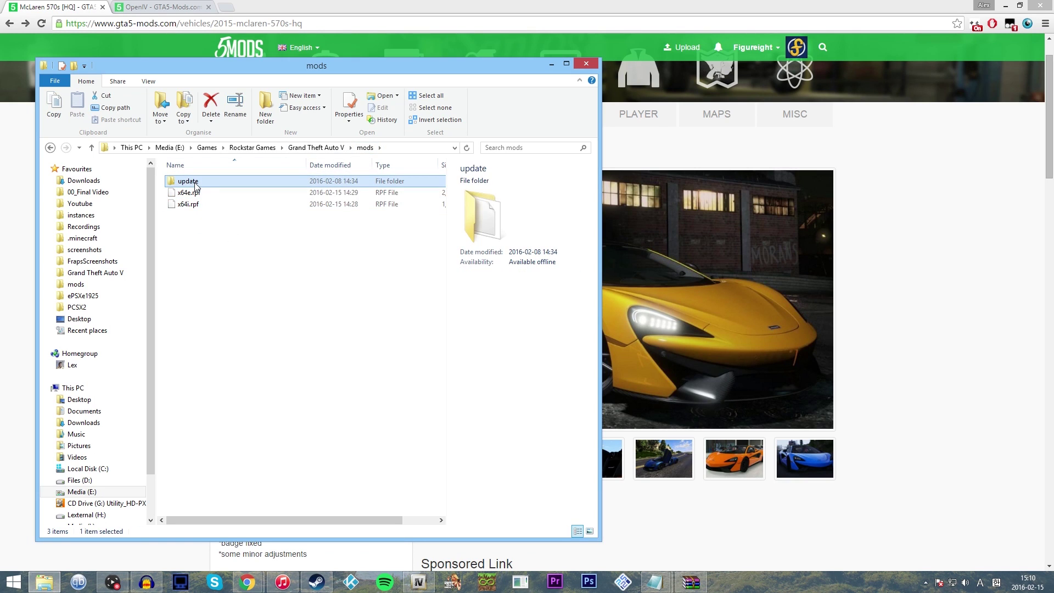
- Close Explorer, restart OpenIV for GTA V, and open its mods folder
{"action": "left_click", "coordinate": [582, 66]}
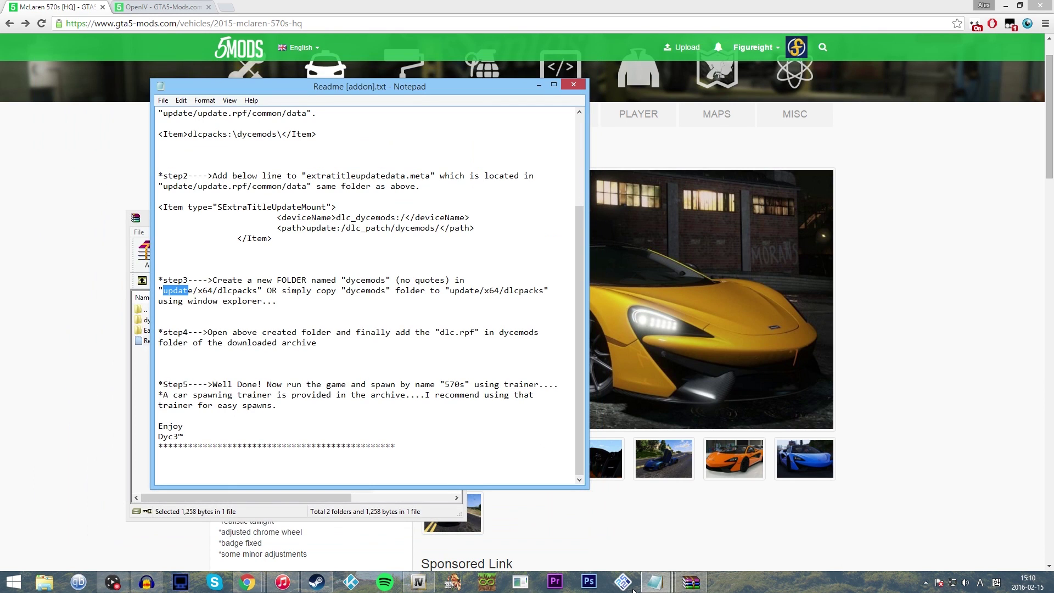
{"action": "left_click", "coordinate": [431, 585]}
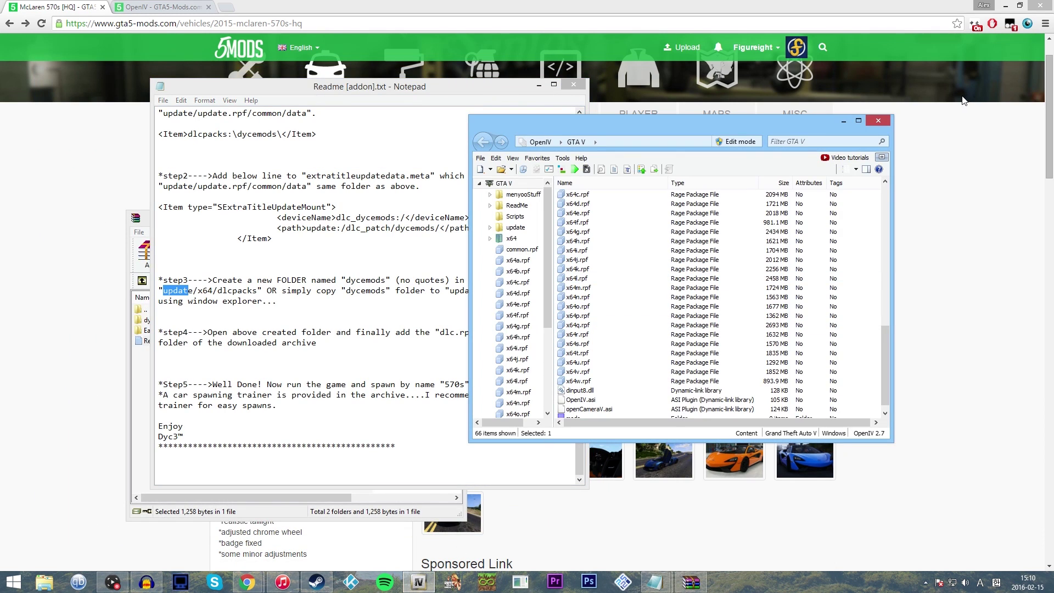
{"action": "left_click", "coordinate": [878, 120]}
{"action": "left_click", "coordinate": [419, 582]}
{"action": "left_click", "coordinate": [474, 341]}
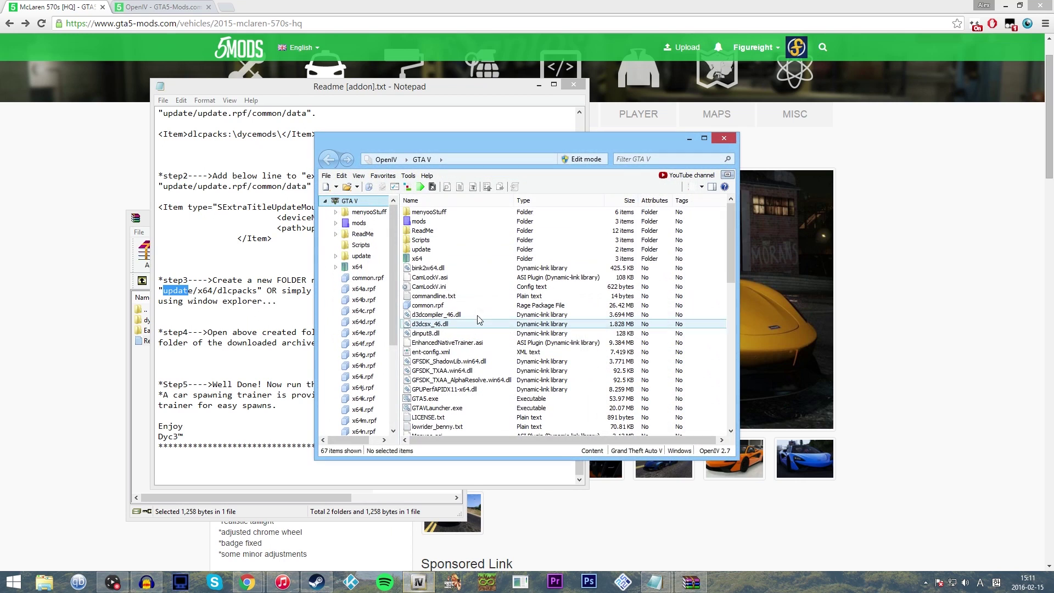
{"action": "double_click", "coordinate": [461, 221]}
- Arrange the OpenIV, readme and WinRAR windows side by side
{"action": "left_click_drag", "start_coordinate": [474, 143], "coordinate": [733, 180]}
{"action": "left_click_drag", "start_coordinate": [321, 87], "coordinate": [443, 87]}
{"action": "left_click_drag", "start_coordinate": [203, 222], "coordinate": [137, 162]}
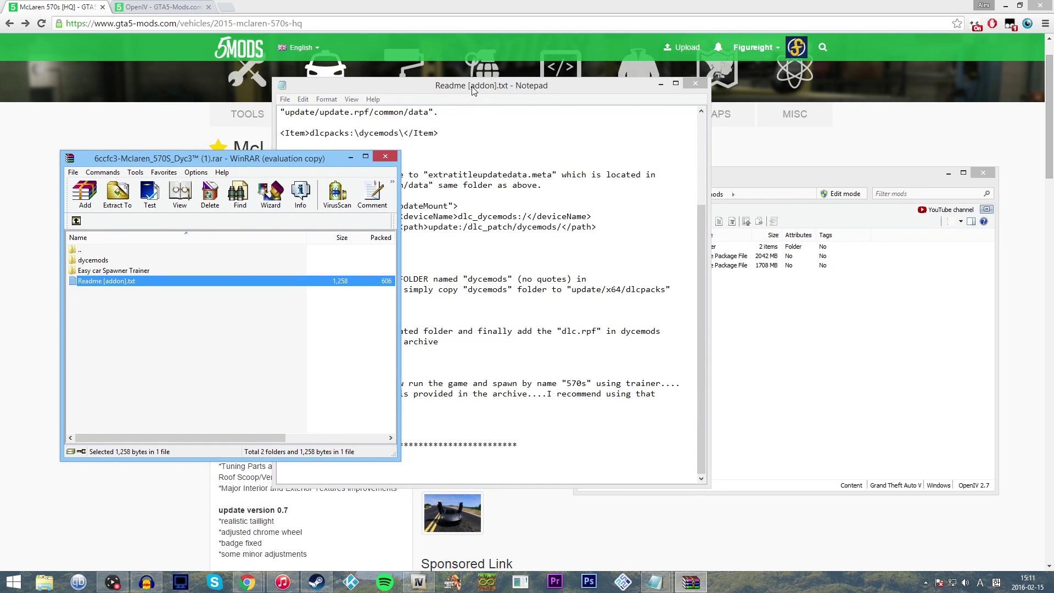
{"action": "left_click_drag", "start_coordinate": [472, 90], "coordinate": [268, 105]}
{"action": "scroll", "coordinate": [267, 321], "scroll_direction": "up", "scroll_amount": 4}
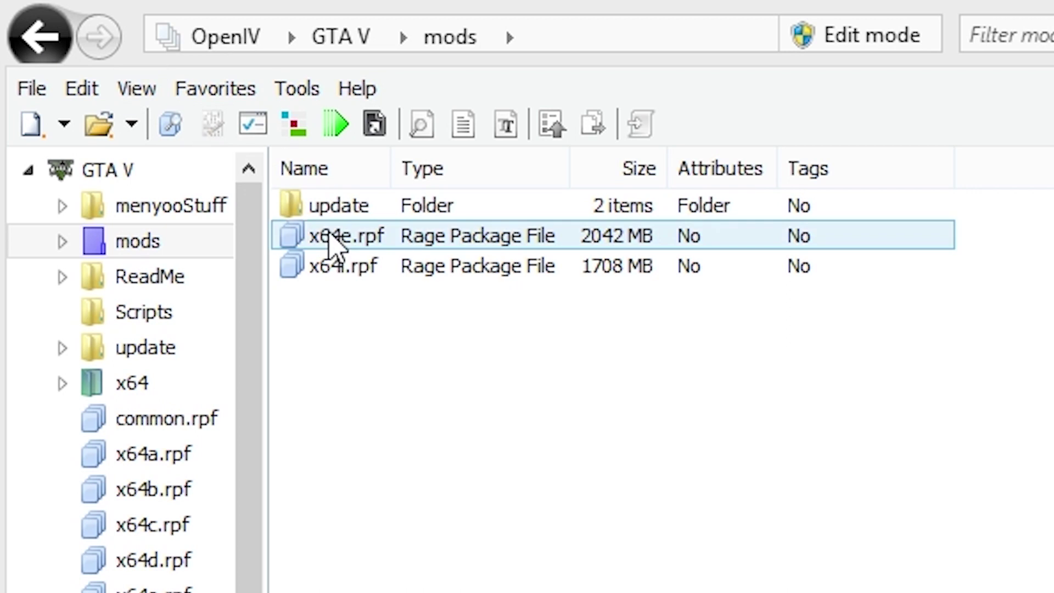
- Open mods\update\update.rpf and permanently turn off the edit-mode notice
{"action": "double_click", "coordinate": [343, 207]}
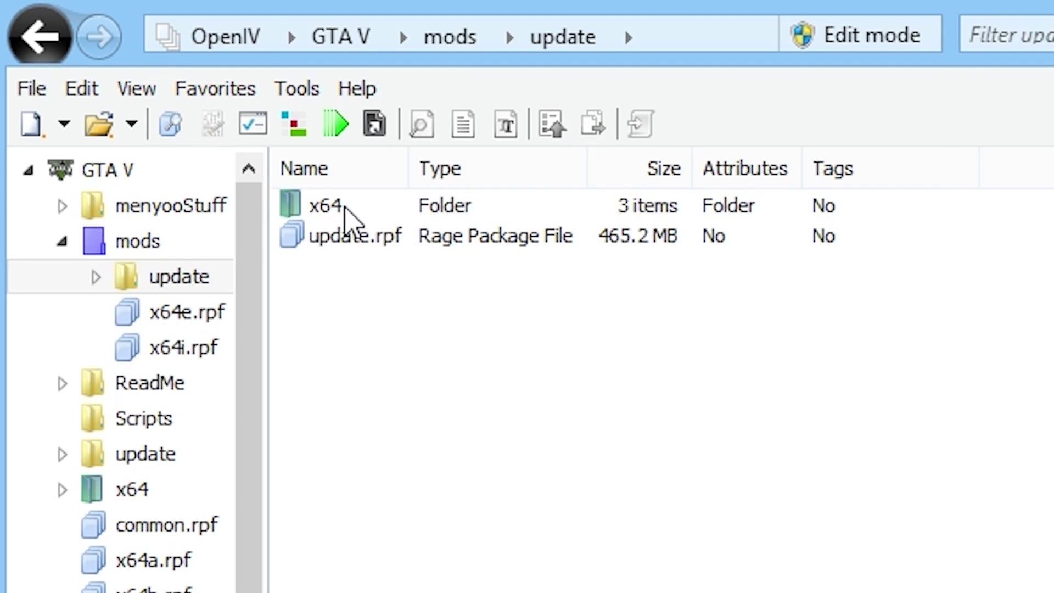
{"action": "double_click", "coordinate": [378, 241]}
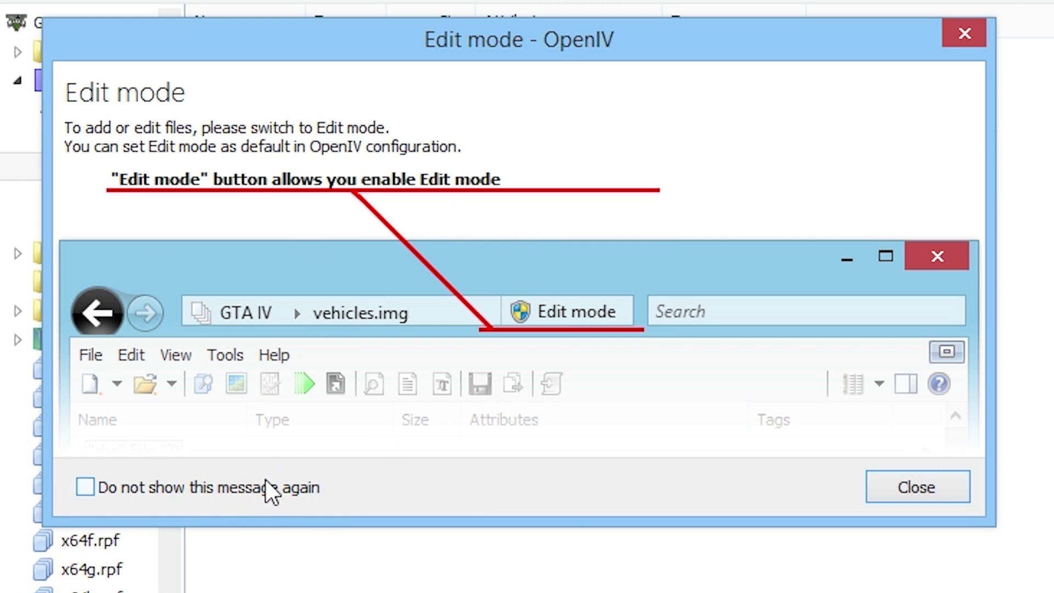
{"action": "left_click", "coordinate": [162, 489]}
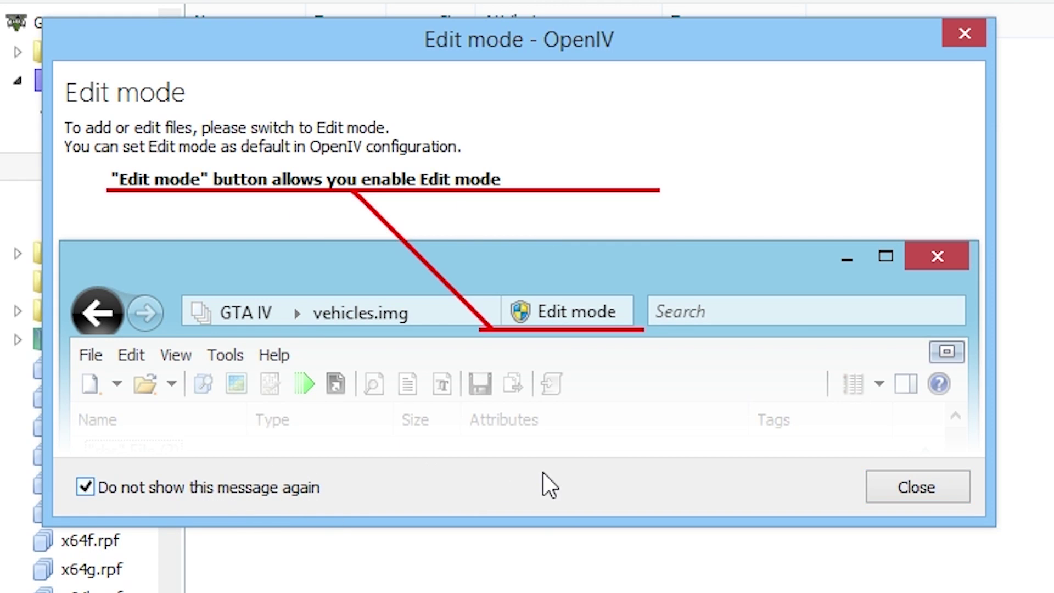
{"action": "left_click", "coordinate": [940, 491]}
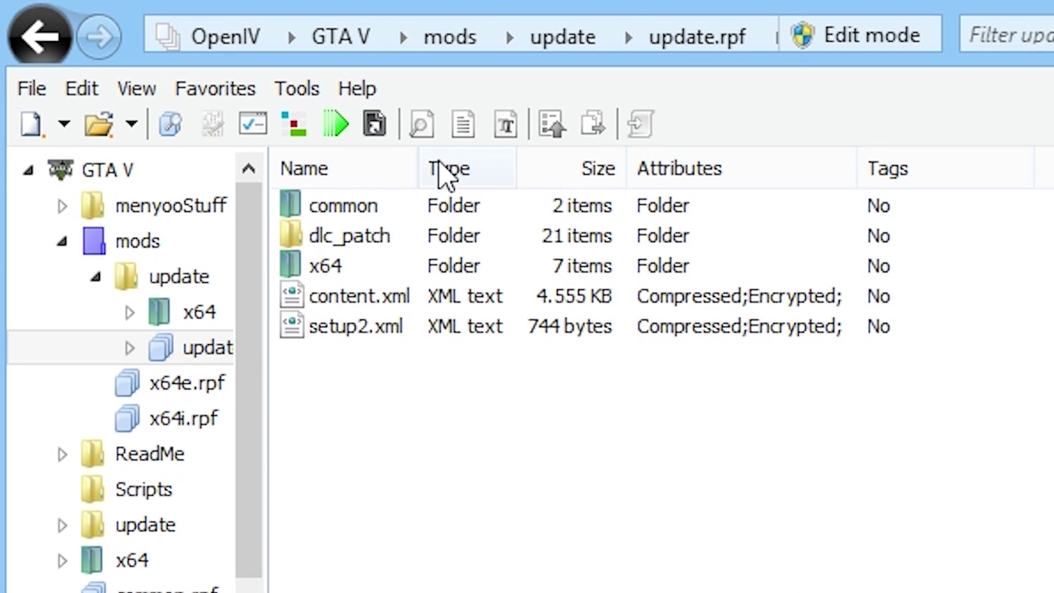
- Open common\data inside update.rpf, checking the step 1 path in the readme
{"action": "double_click", "coordinate": [383, 207]}
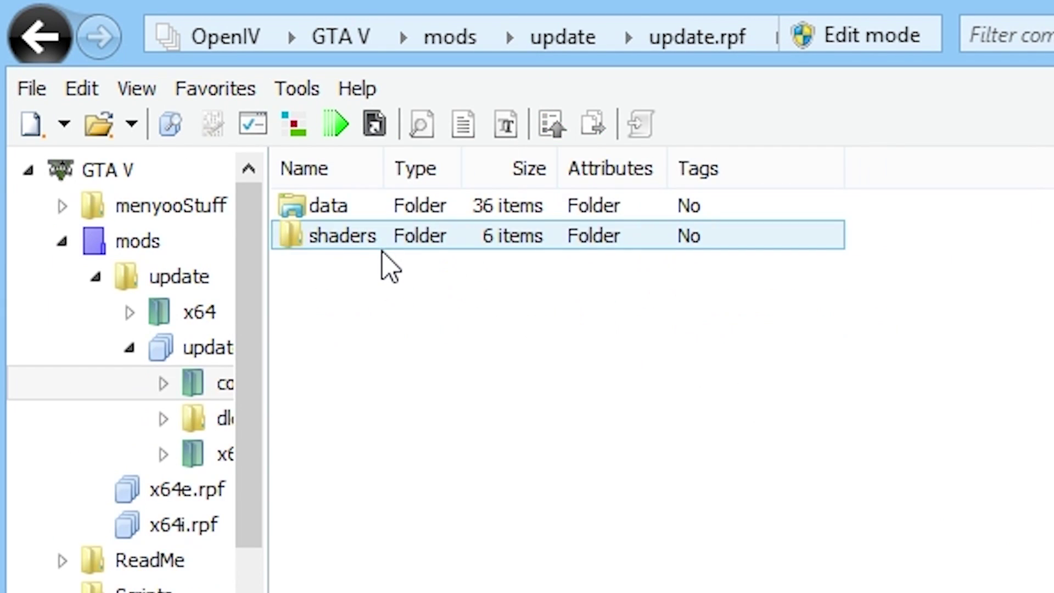
{"action": "double_click", "coordinate": [348, 211]}
{"action": "key", "text": "alt+Tab"}
{"action": "left_click_drag", "start_coordinate": [34, 290], "coordinate": [451, 291]}
{"action": "key", "text": "alt+Tab"}
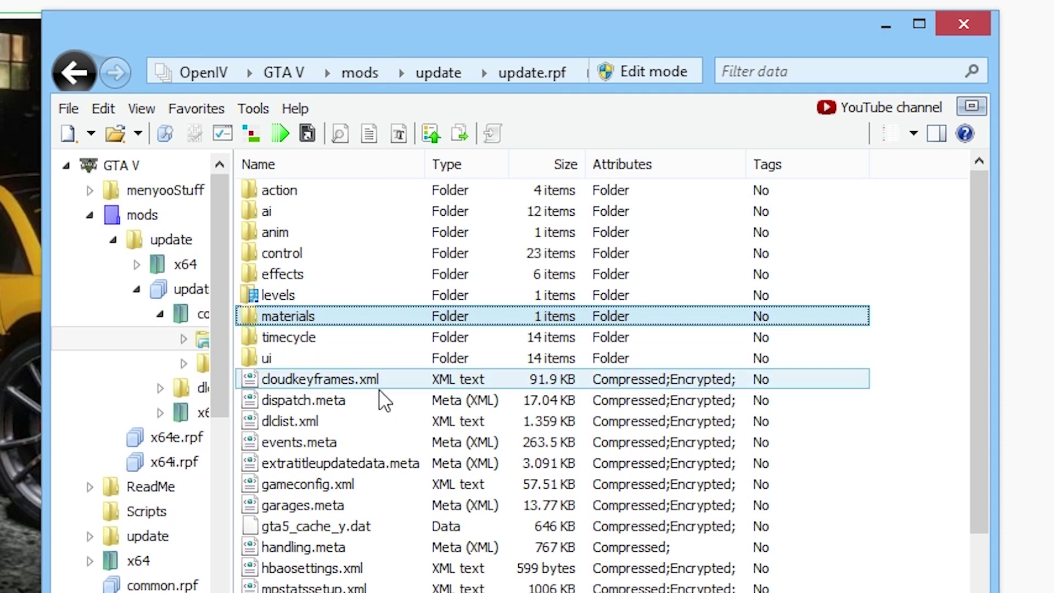
- Locate and select dlclist.xml in the data folder list
{"action": "left_click", "coordinate": [326, 422]}
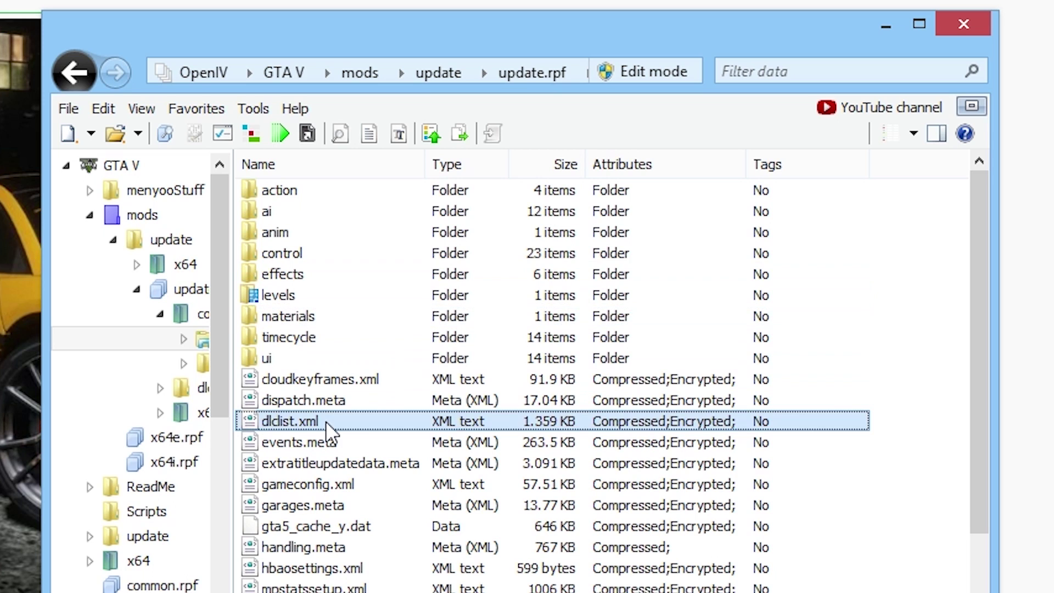
{"action": "scroll", "coordinate": [396, 428], "scroll_direction": "down", "scroll_amount": 4}
{"action": "scroll", "coordinate": [395, 429], "scroll_direction": "up", "scroll_amount": 4}
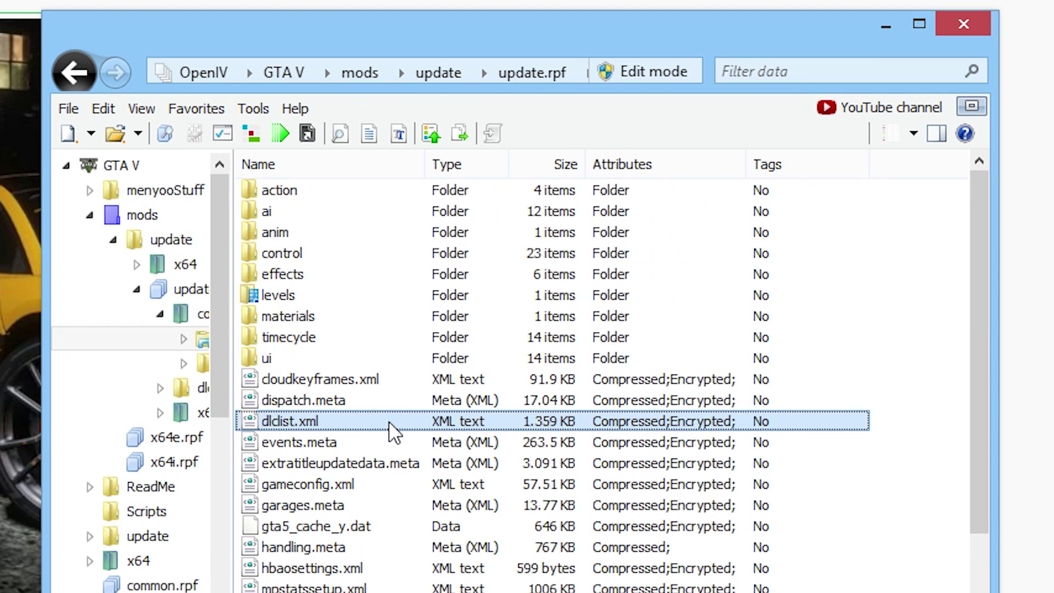
{"action": "left_click", "coordinate": [494, 571]}
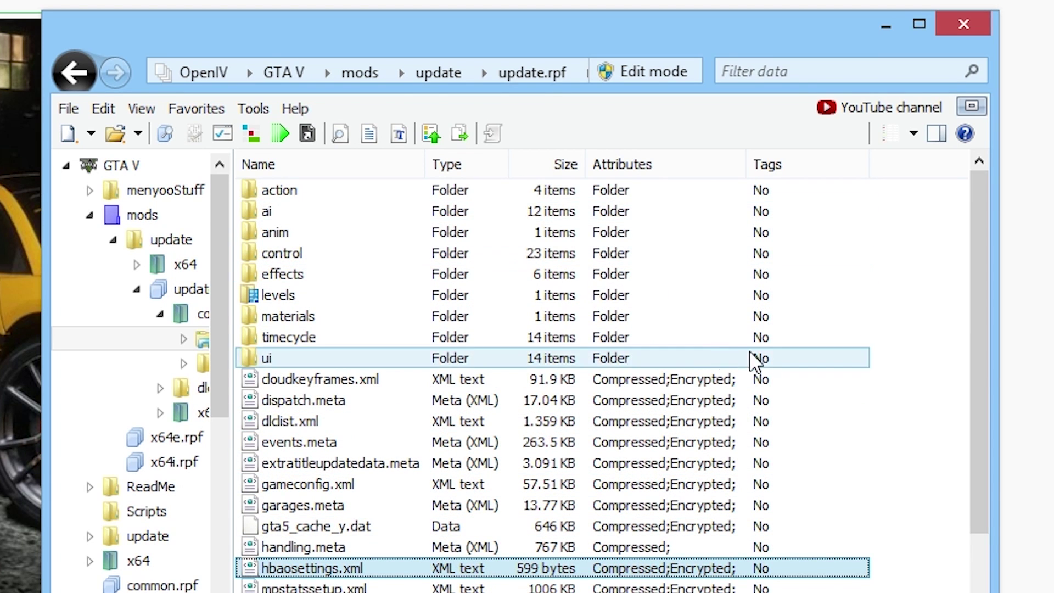
{"action": "left_click", "coordinate": [475, 526]}
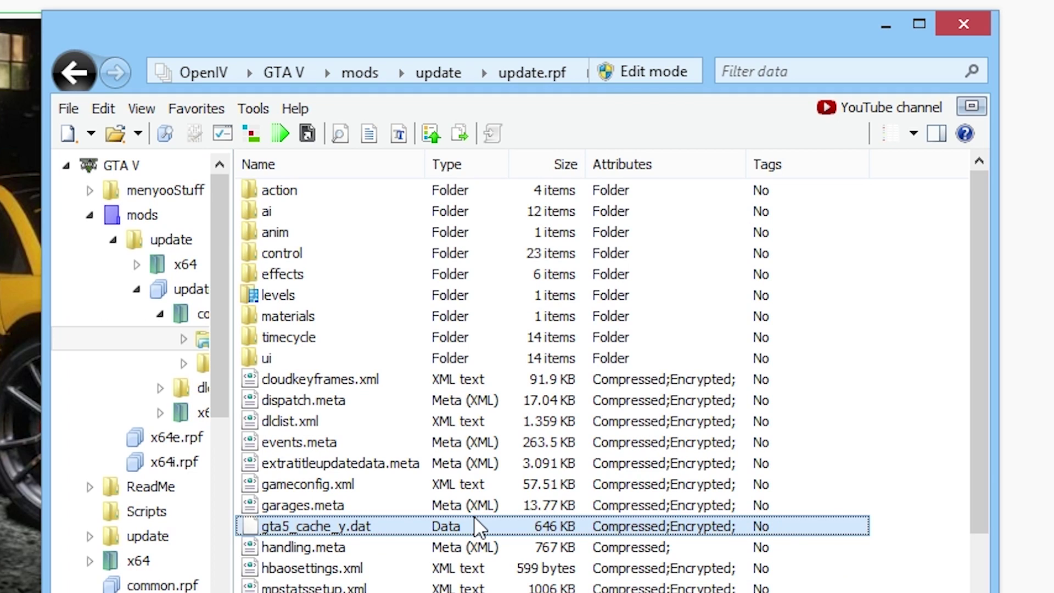
{"action": "key", "text": "d"}
{"action": "key", "text": "l"}
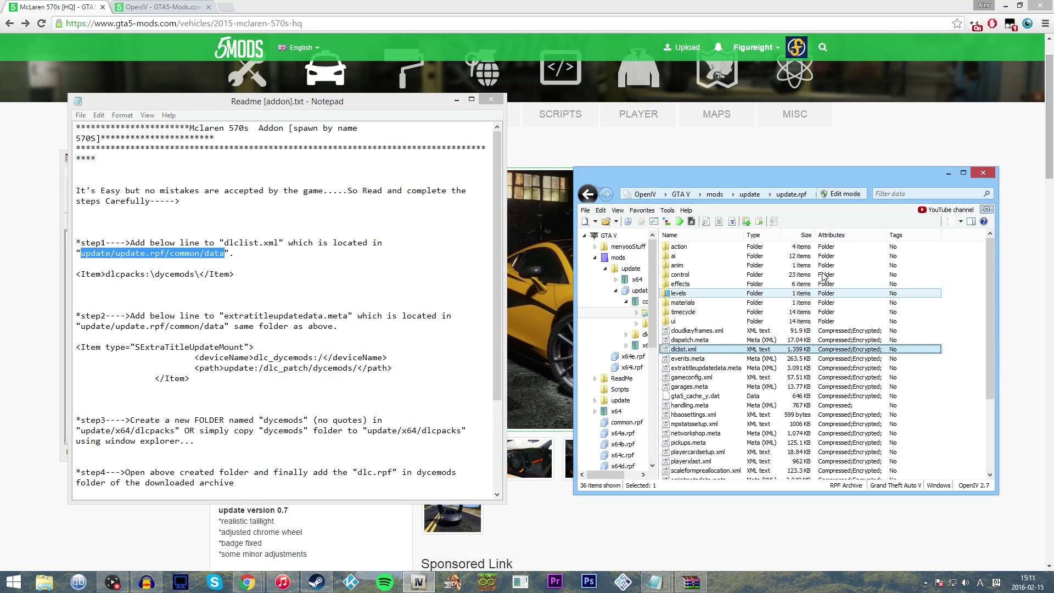
- Switch OpenIV into edit mode and open the mods folder in File Explorer
{"action": "left_click", "coordinate": [653, 71]}
{"action": "left_click", "coordinate": [561, 329]}
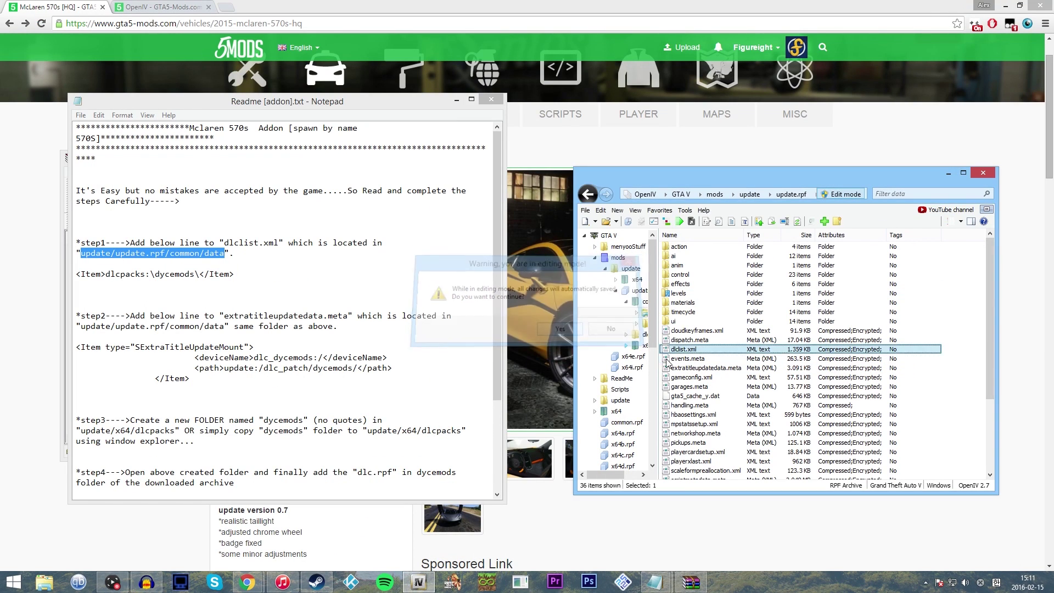
{"action": "left_click", "coordinate": [41, 585]}
{"action": "left_click", "coordinate": [76, 284]}
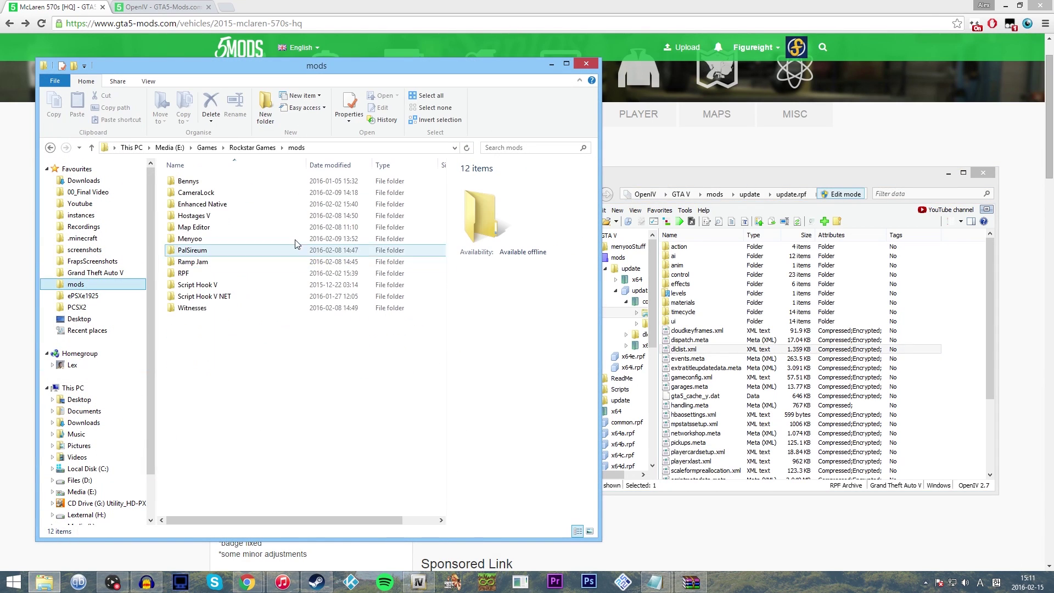
- Copy dlclist.xml from OpenIV into the mods folder and bring up its Open with choices
{"action": "left_click", "coordinate": [755, 183]}
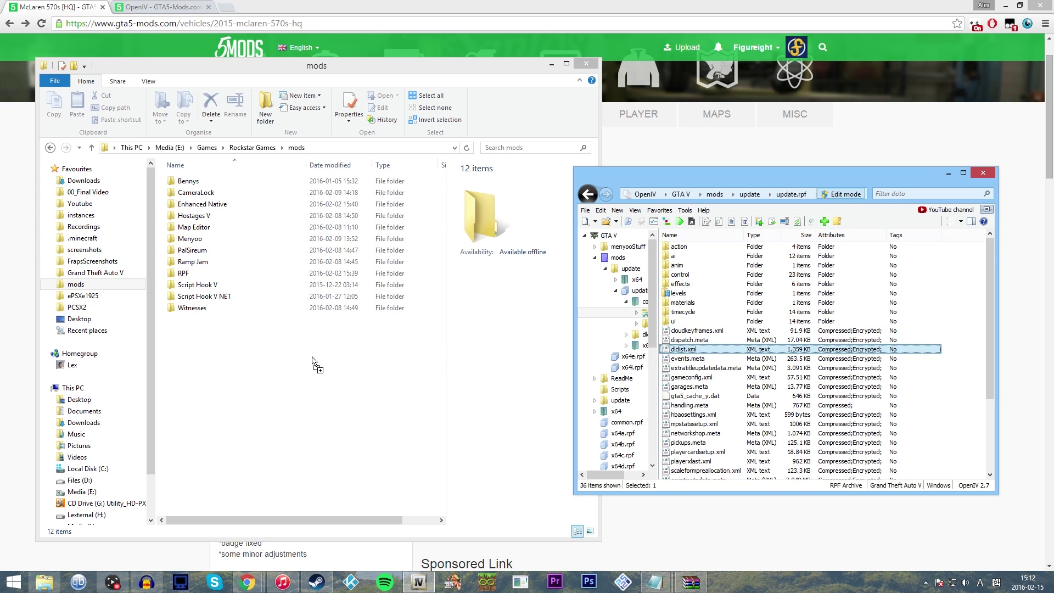
{"action": "left_click_drag", "start_coordinate": [312, 357], "coordinate": [313, 357]}
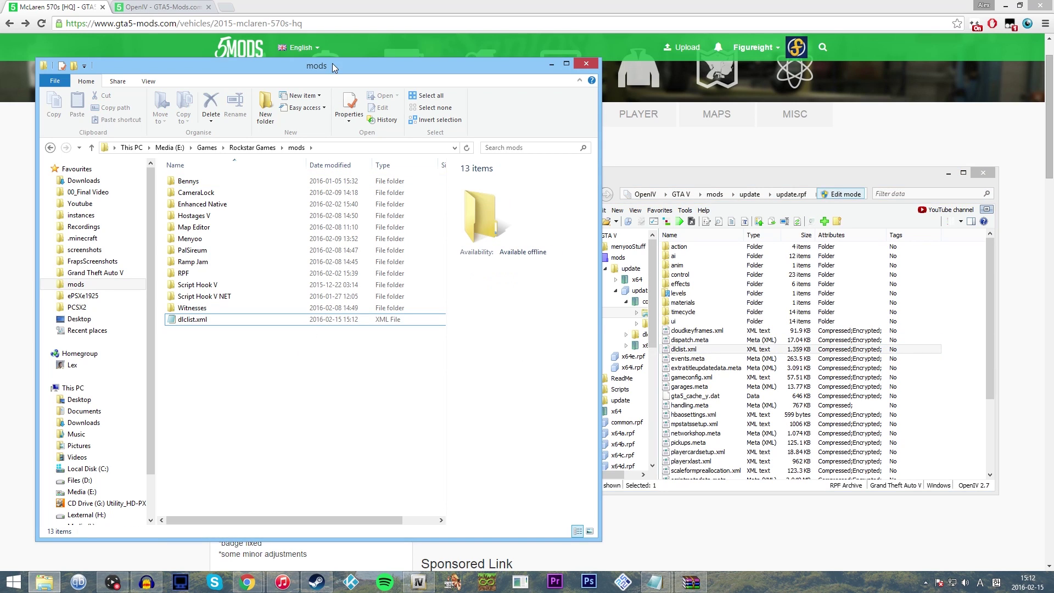
{"action": "left_click_drag", "start_coordinate": [333, 67], "coordinate": [703, 69]}
{"action": "left_click", "coordinate": [574, 323]}
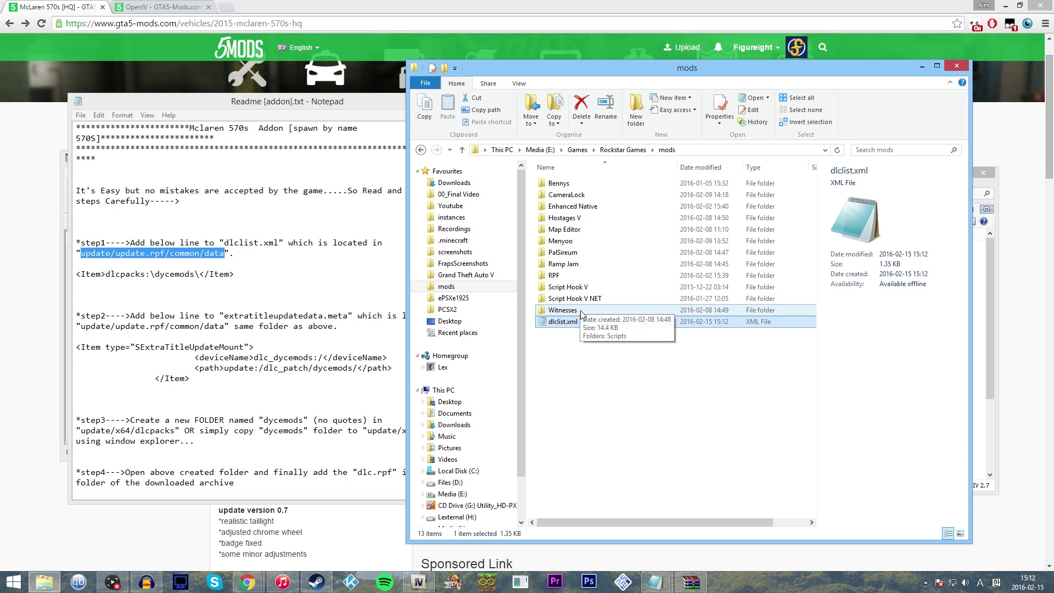
{"action": "right_click", "coordinate": [578, 322]}
{"action": "mouse_move", "coordinate": [376, 407]}
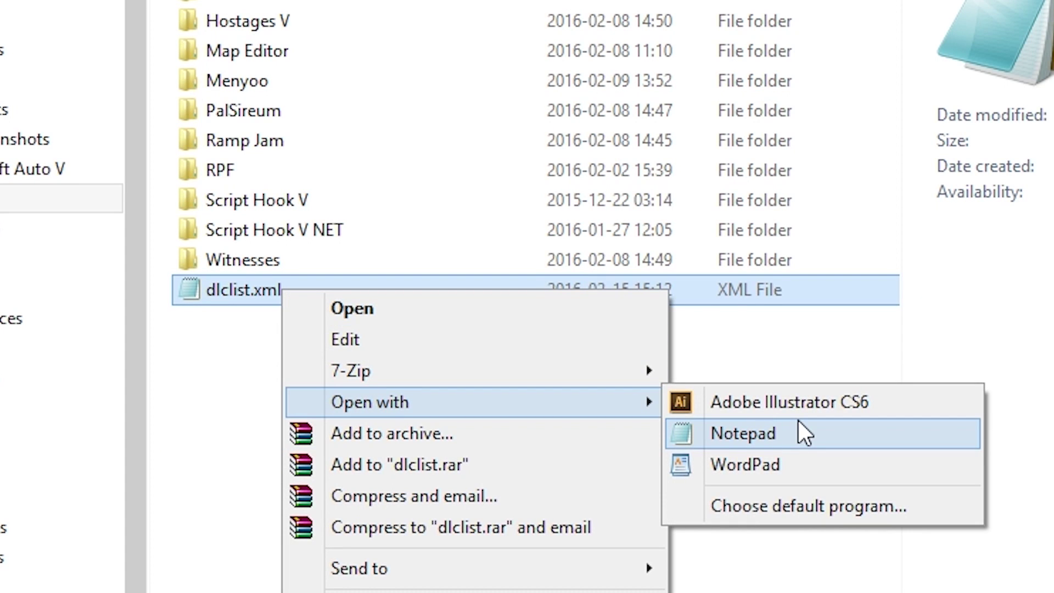
- Open dlclist.xml in Notepad and select the dycemods Item line in the readme
{"action": "left_click", "coordinate": [827, 504]}
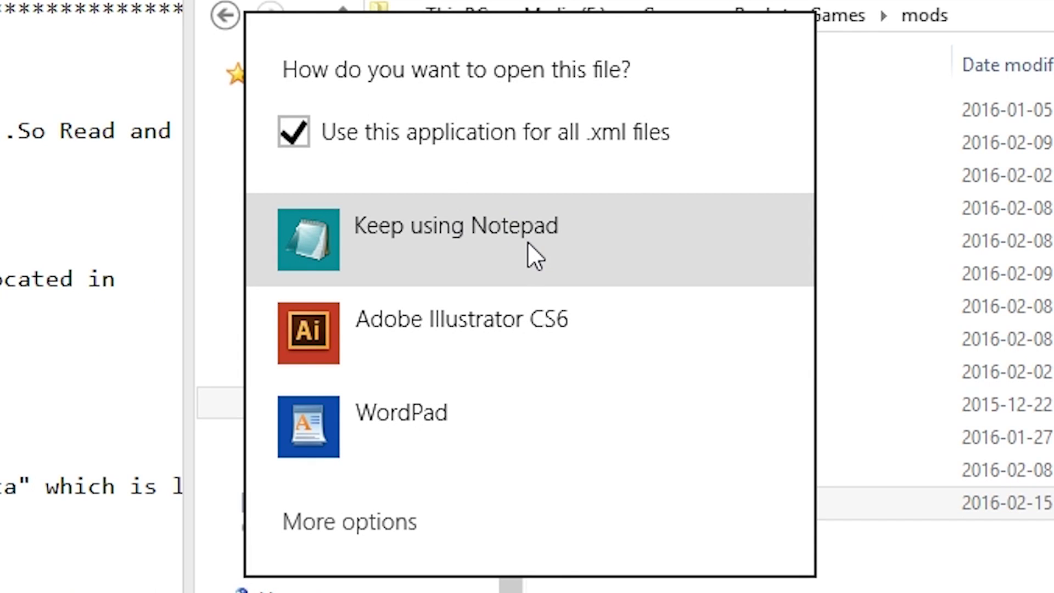
{"action": "left_click", "coordinate": [545, 254]}
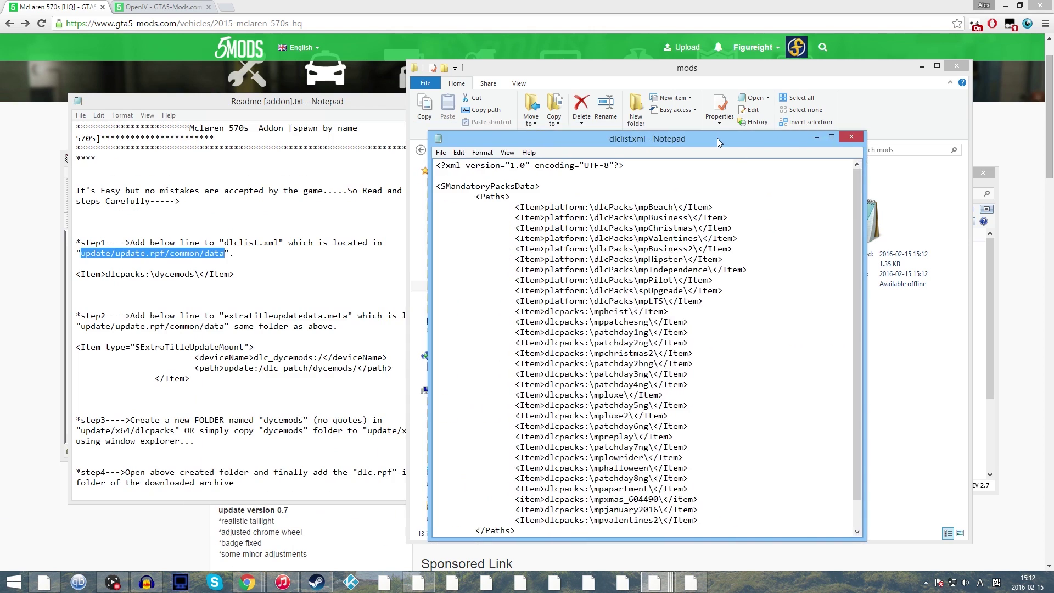
{"action": "left_click_drag", "start_coordinate": [547, 92], "coordinate": [640, 92]}
{"action": "scroll", "coordinate": [642, 212], "scroll_direction": "down", "scroll_amount": 1}
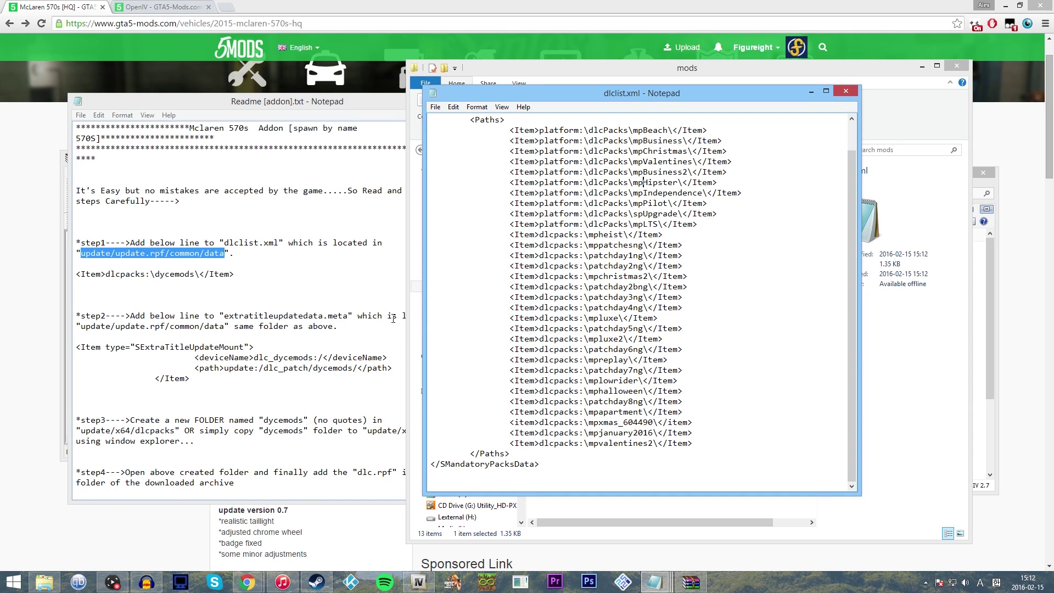
{"action": "left_click_drag", "start_coordinate": [247, 273], "coordinate": [83, 277]}
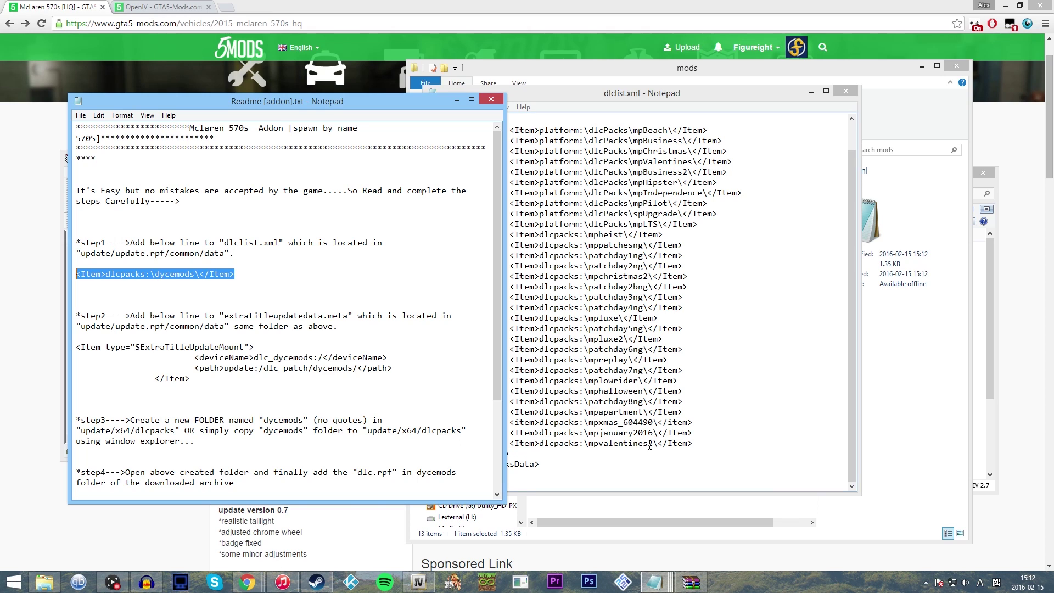
- Paste <Item>dlcpacks:\dycemods\</Item> after the mpvalentines2 line and indent it with a Tab
{"action": "left_click", "coordinate": [693, 443]}
{"action": "key", "text": "Return"}
{"action": "type", "text": "<Item>dlcpacks:\\dycemods\\</Item>"}
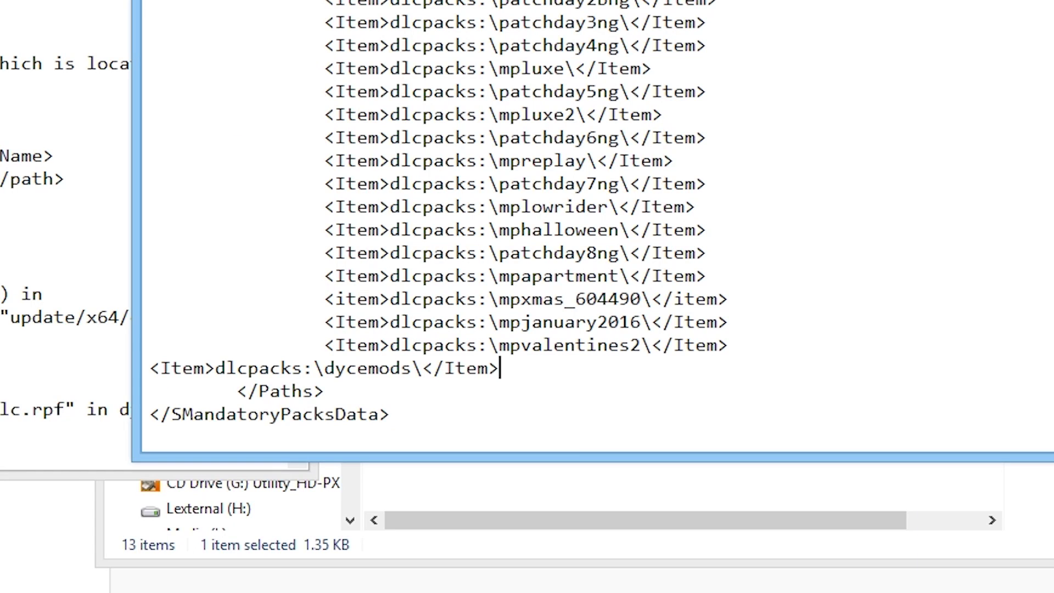
{"action": "left_click", "coordinate": [154, 366]}
{"action": "key", "text": "Tab"}
{"action": "key", "text": "Tab"}
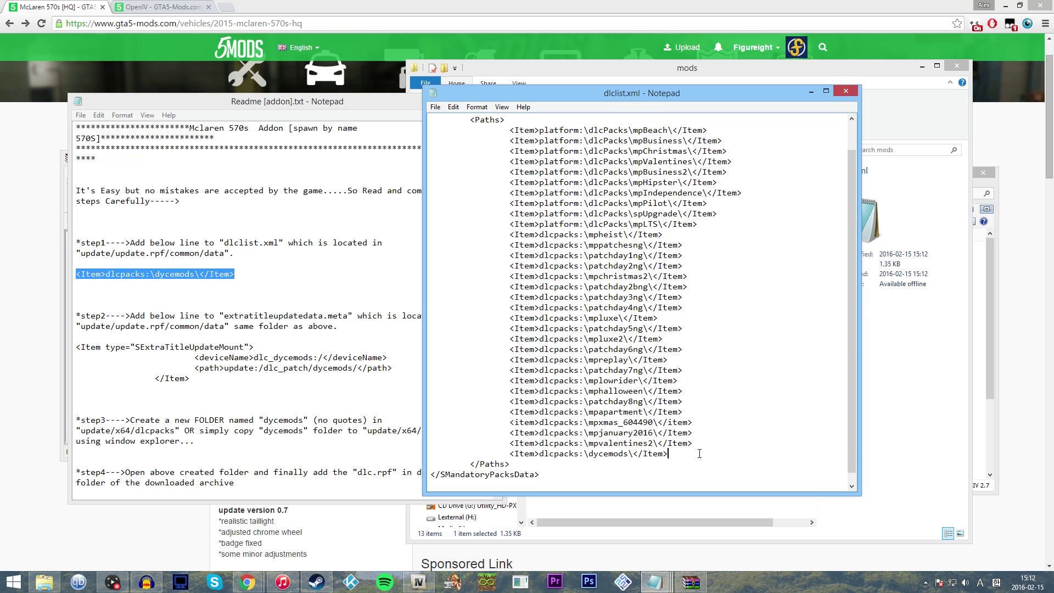
- Save dlclist.xml and close Notepad
{"action": "left_click", "coordinate": [435, 106]}
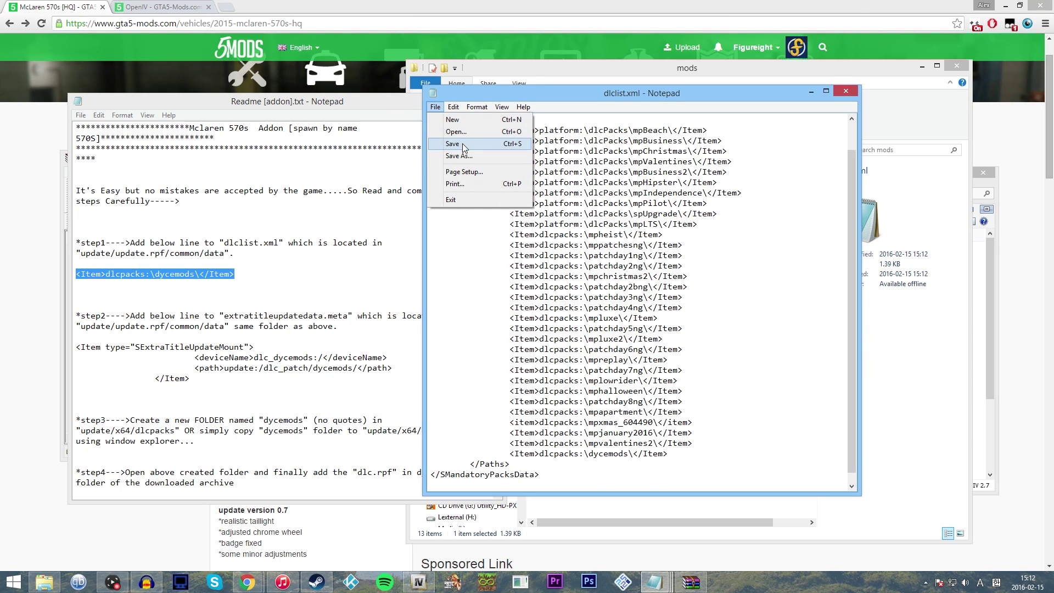
{"action": "left_click", "coordinate": [463, 144]}
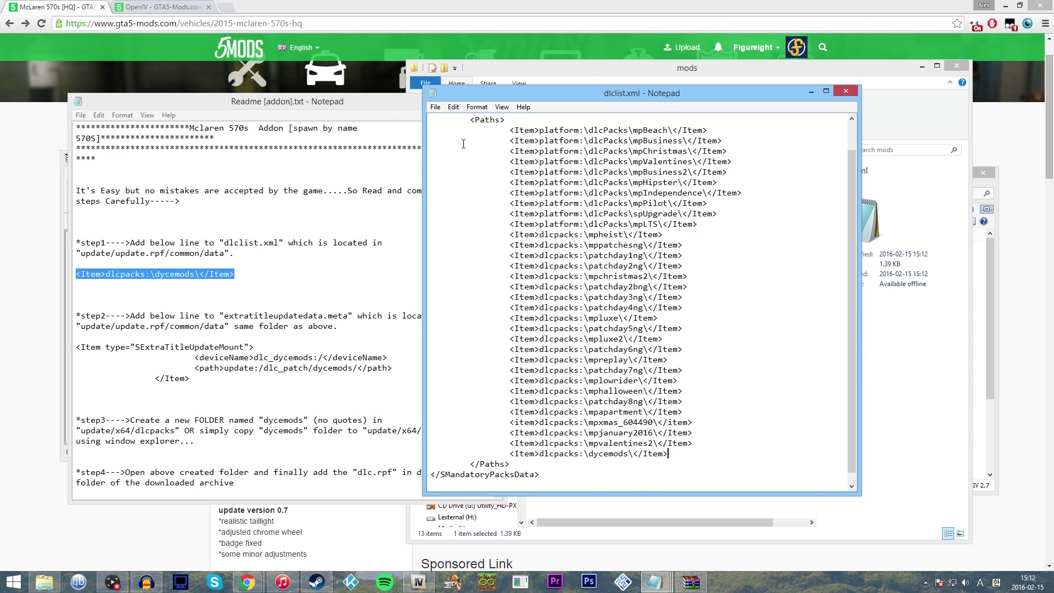
{"action": "left_click", "coordinate": [842, 91]}
- Drag the edited dlclist.xml from the mods folder into OpenIV's update.rpf data folder, replacing the original
{"action": "left_click", "coordinate": [593, 376]}
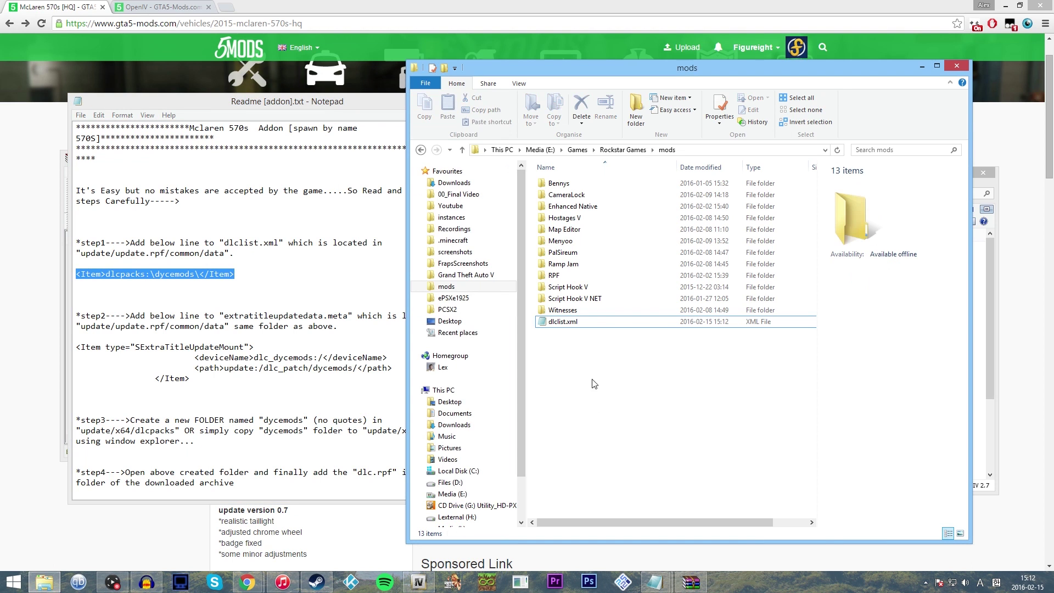
{"action": "left_click_drag", "start_coordinate": [704, 77], "coordinate": [297, 88]}
{"action": "left_click", "coordinate": [181, 340]}
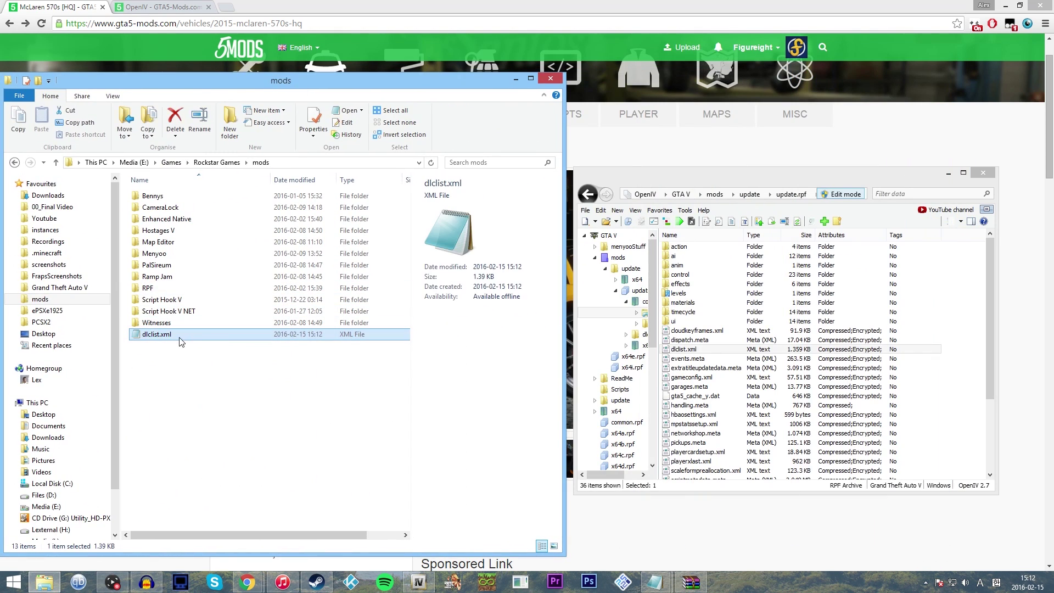
{"action": "left_click_drag", "start_coordinate": [184, 340], "coordinate": [768, 399]}
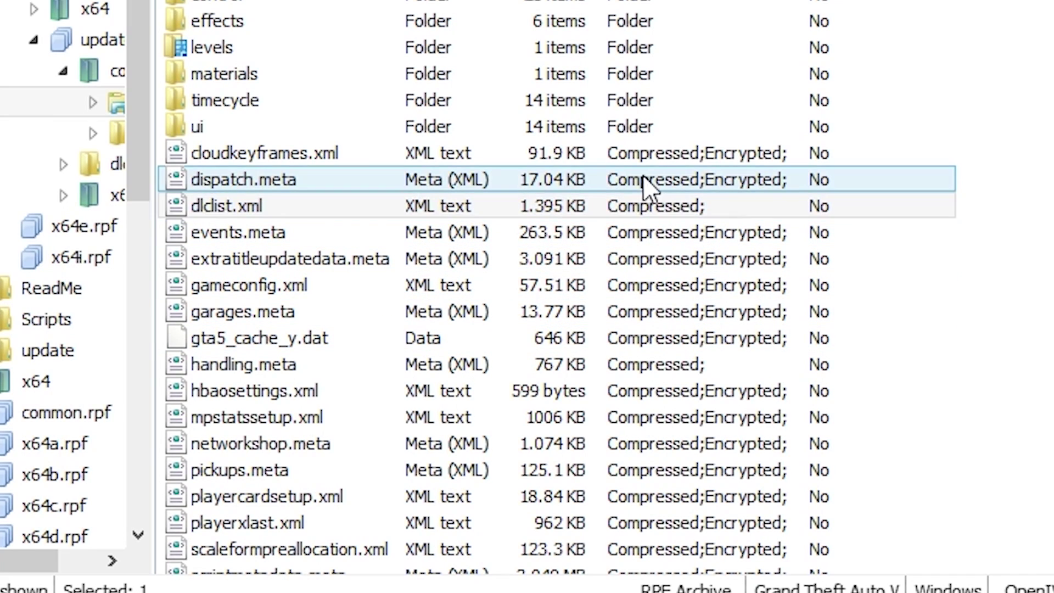
{"action": "key", "text": "F2"}
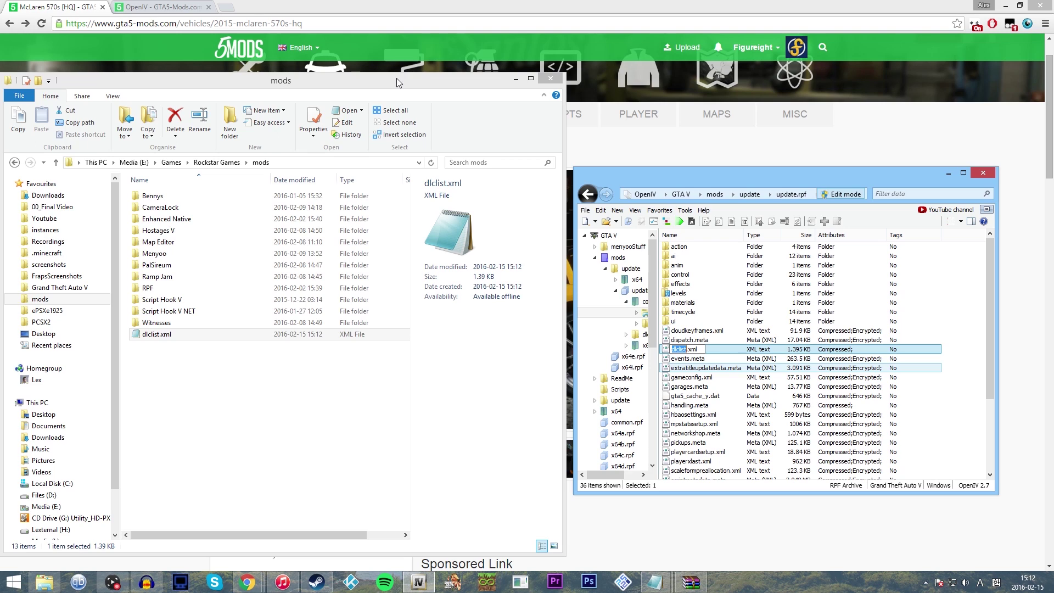
{"action": "left_click_drag", "start_coordinate": [398, 83], "coordinate": [813, 65]}
{"action": "left_click", "coordinate": [256, 108]}
- Bring OpenIV forward and reopen update.rpf's common\data folder
{"action": "left_click_drag", "start_coordinate": [256, 108], "coordinate": [215, 108]}
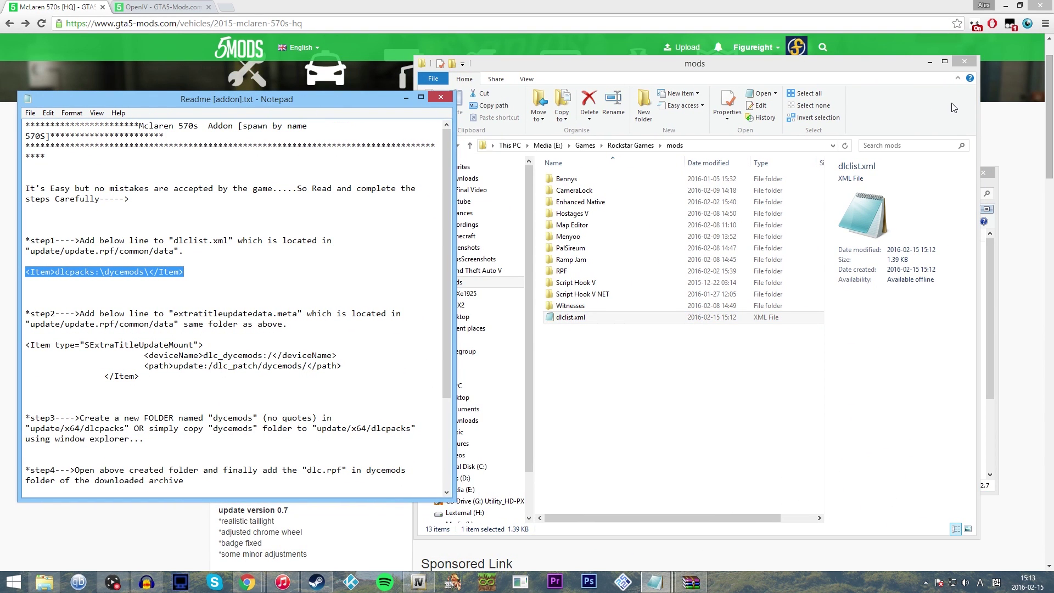
{"action": "left_click", "coordinate": [929, 61]}
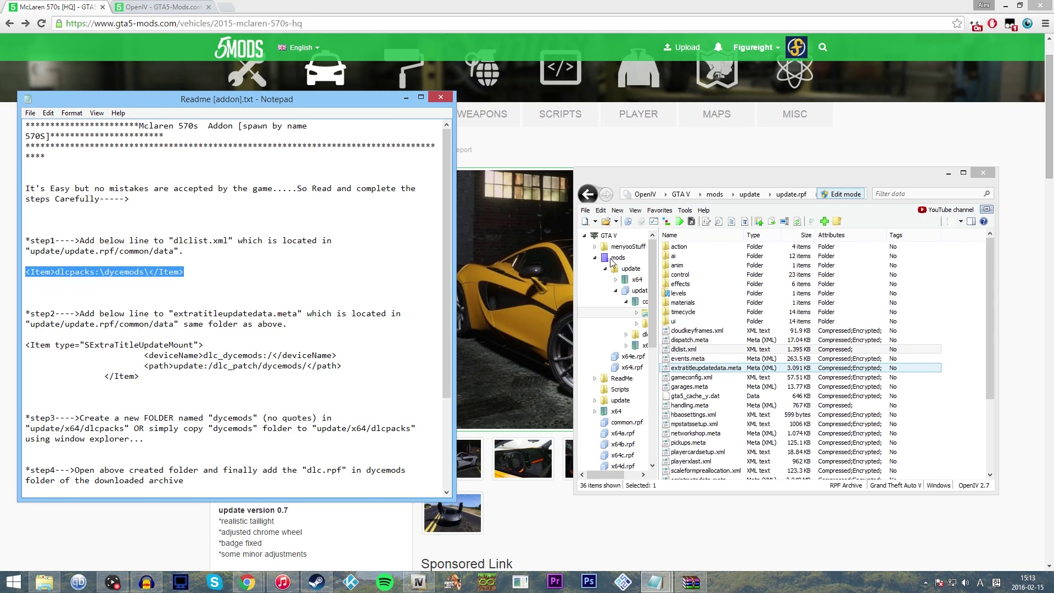
{"action": "left_click", "coordinate": [794, 197]}
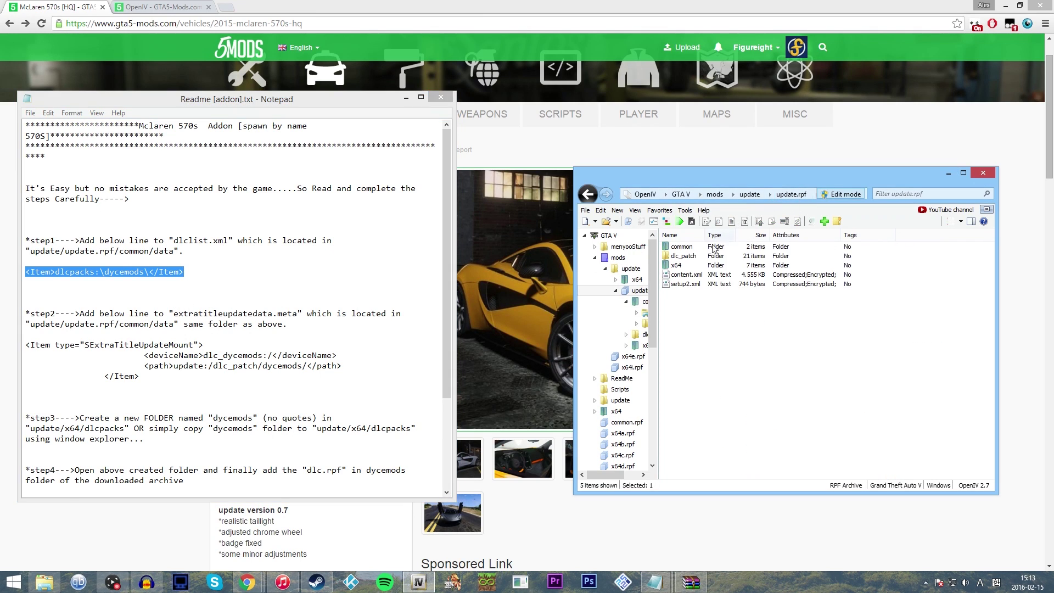
{"action": "double_click", "coordinate": [708, 248]}
{"action": "double_click", "coordinate": [708, 248]}
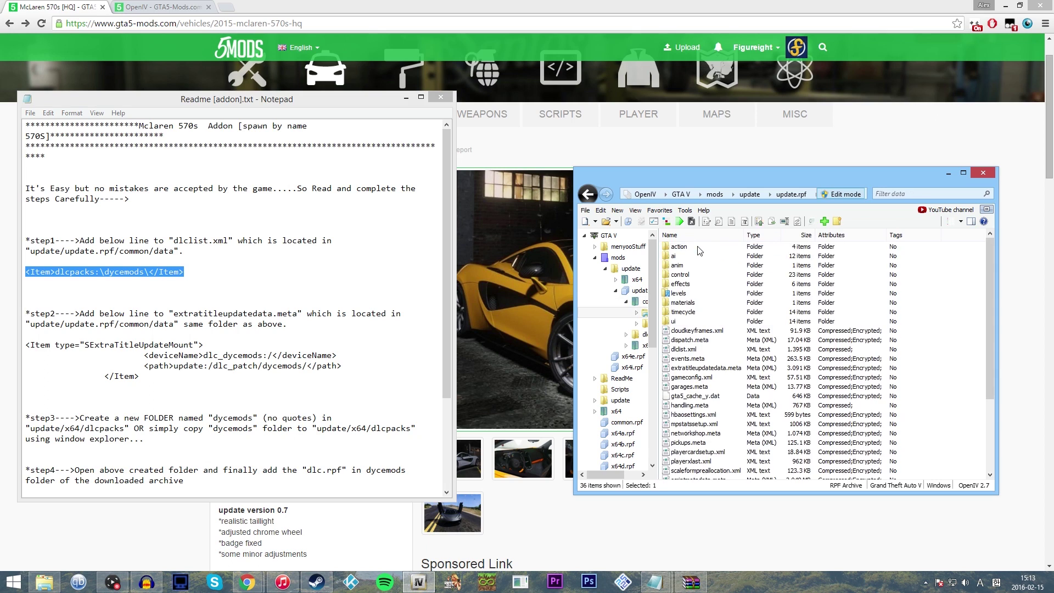
{"action": "left_click", "coordinate": [704, 349]}
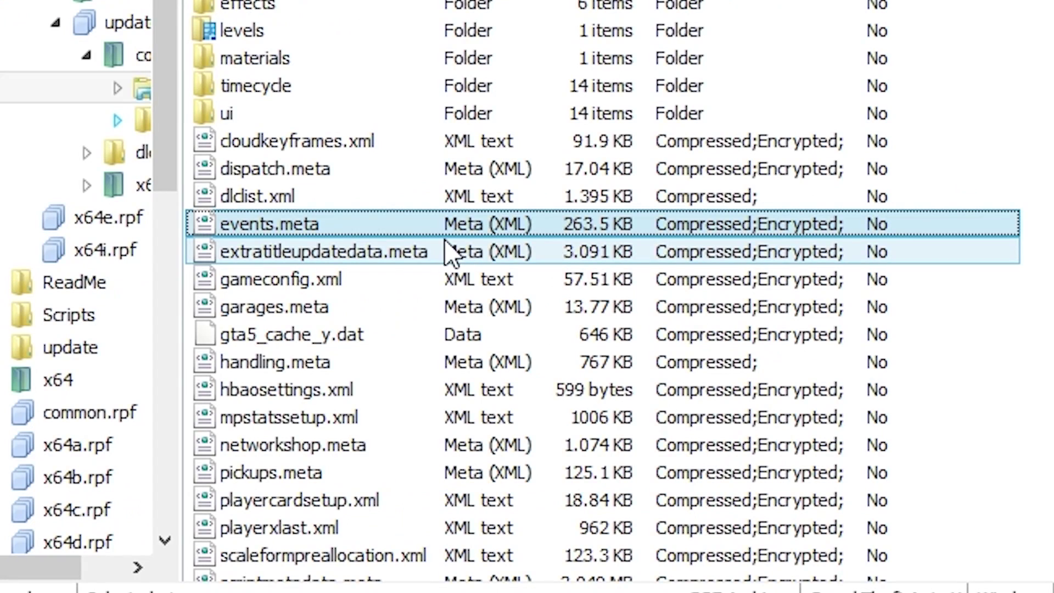
- Drag extratitleupdatedata.meta from OpenIV into the Explorer mods folder
{"action": "left_click", "coordinate": [406, 253]}
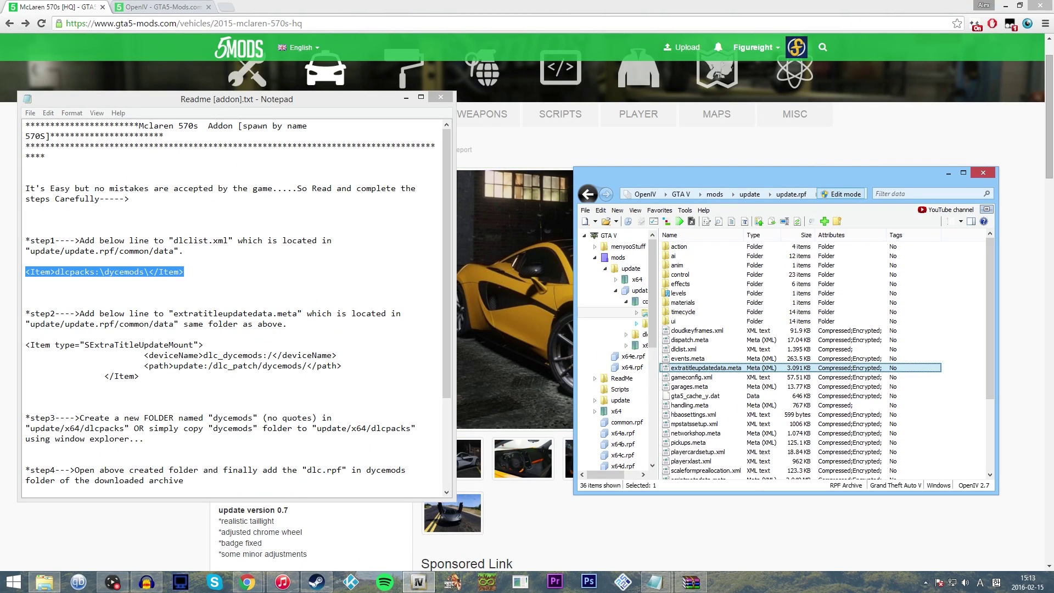
{"action": "left_click", "coordinate": [44, 581]}
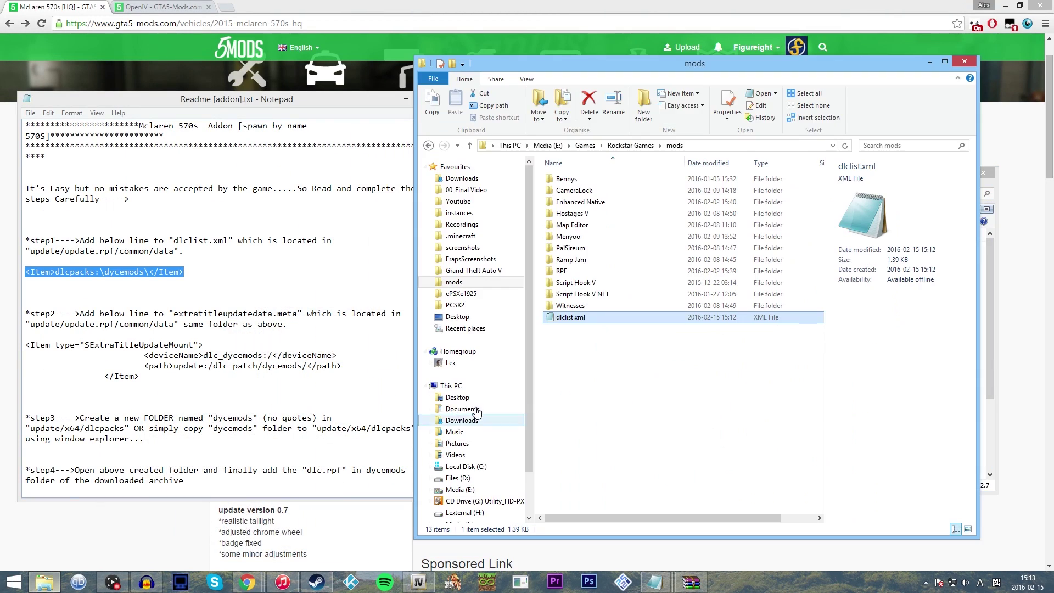
{"action": "left_click_drag", "start_coordinate": [625, 58], "coordinate": [239, 62]}
{"action": "left_click", "coordinate": [700, 368]}
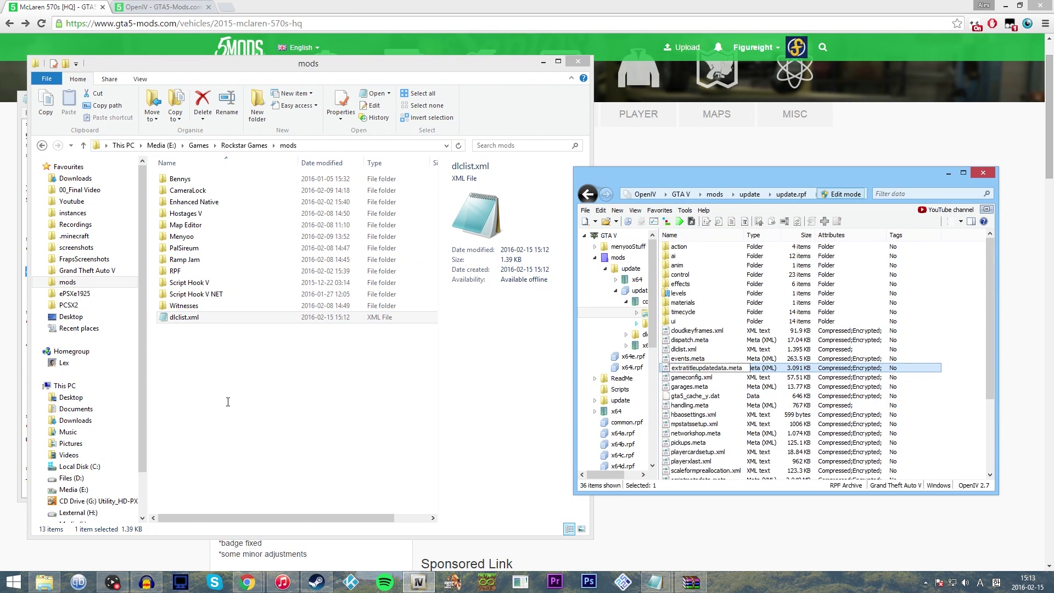
{"action": "left_click", "coordinate": [758, 370]}
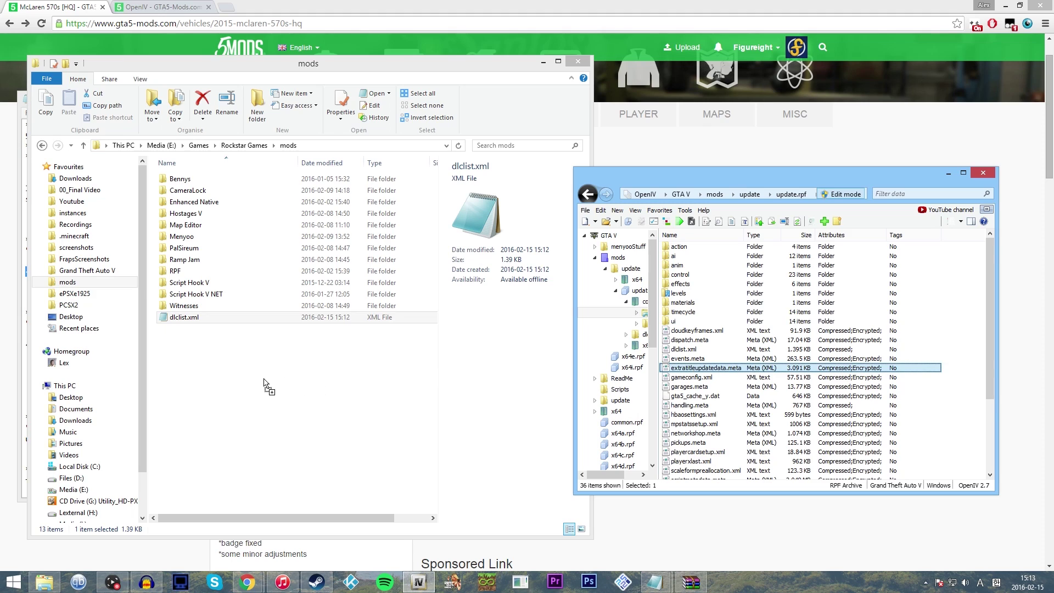
{"action": "left_click_drag", "start_coordinate": [263, 382], "coordinate": [266, 382]}
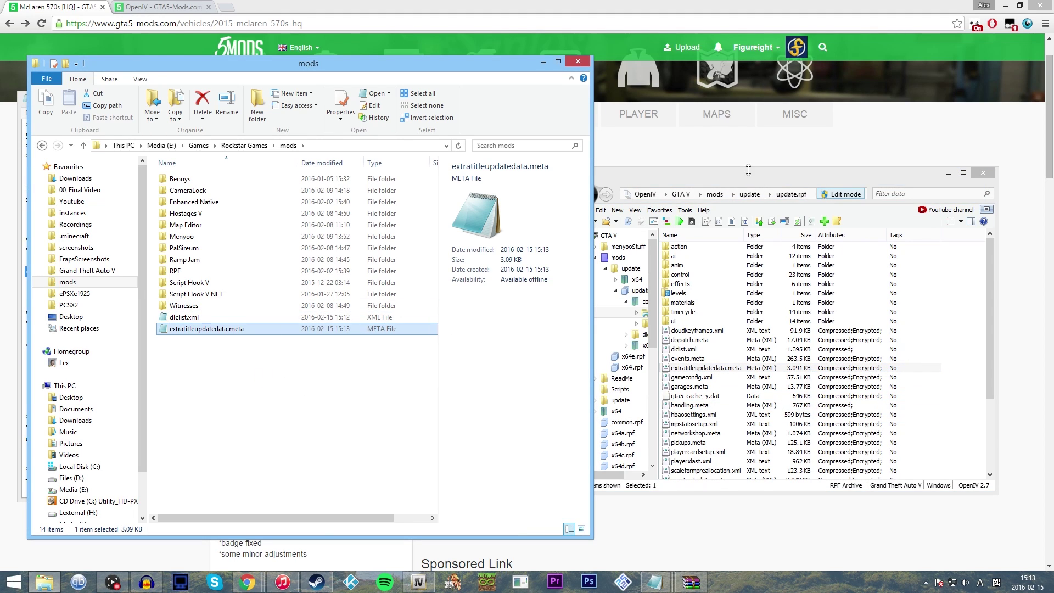
- Open extratitleupdatedata.meta in Notepad beside the readme
{"action": "left_click_drag", "start_coordinate": [239, 65], "coordinate": [604, 56]}
{"action": "double_click", "coordinate": [595, 320]}
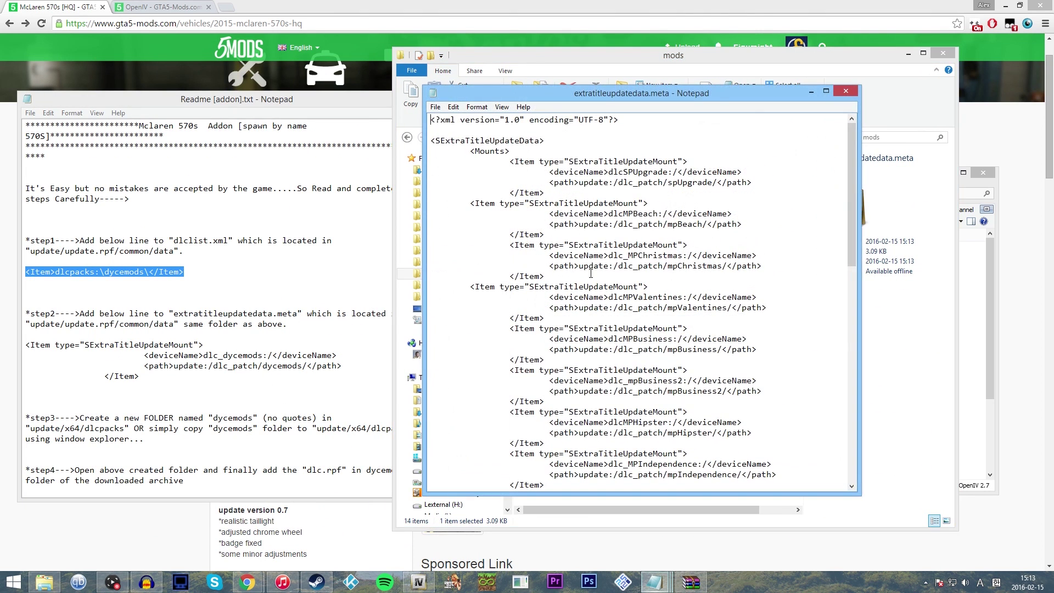
{"action": "left_click", "coordinate": [844, 92]}
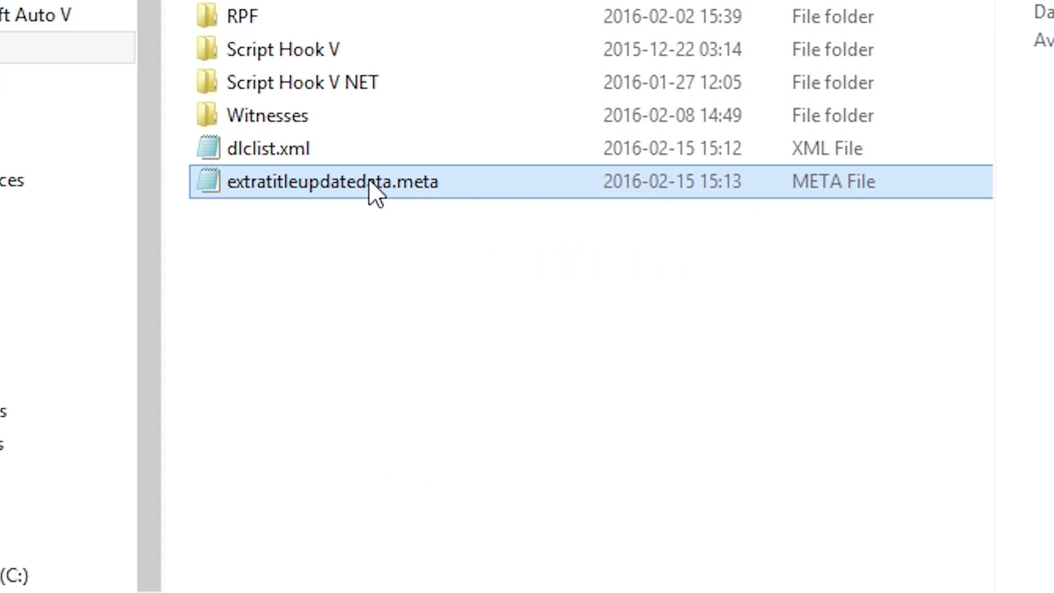
{"action": "right_click", "coordinate": [580, 322]}
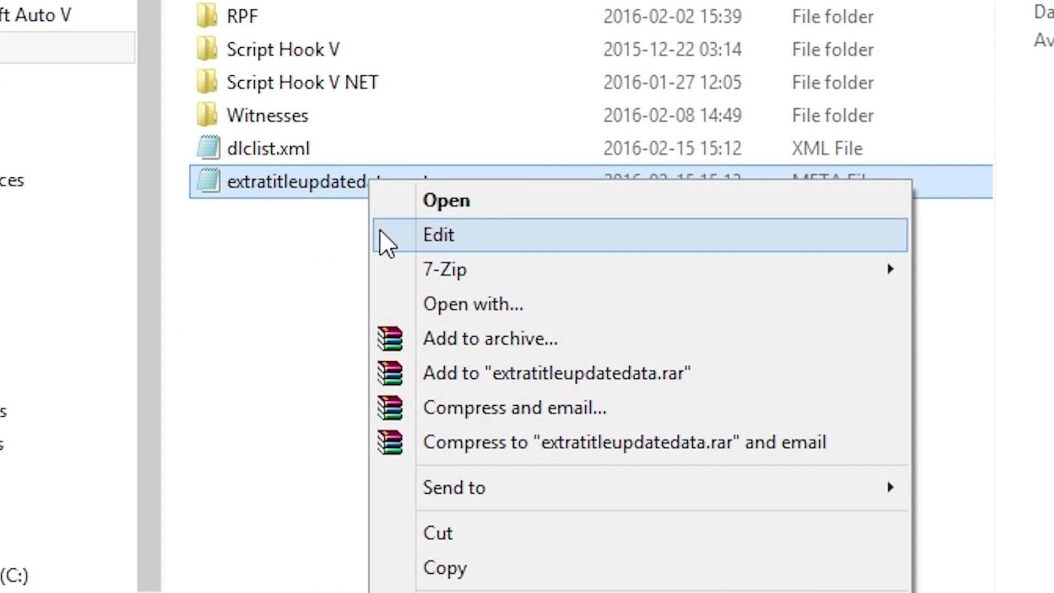
{"action": "left_click", "coordinate": [233, 248]}
{"action": "double_click", "coordinate": [288, 189]}
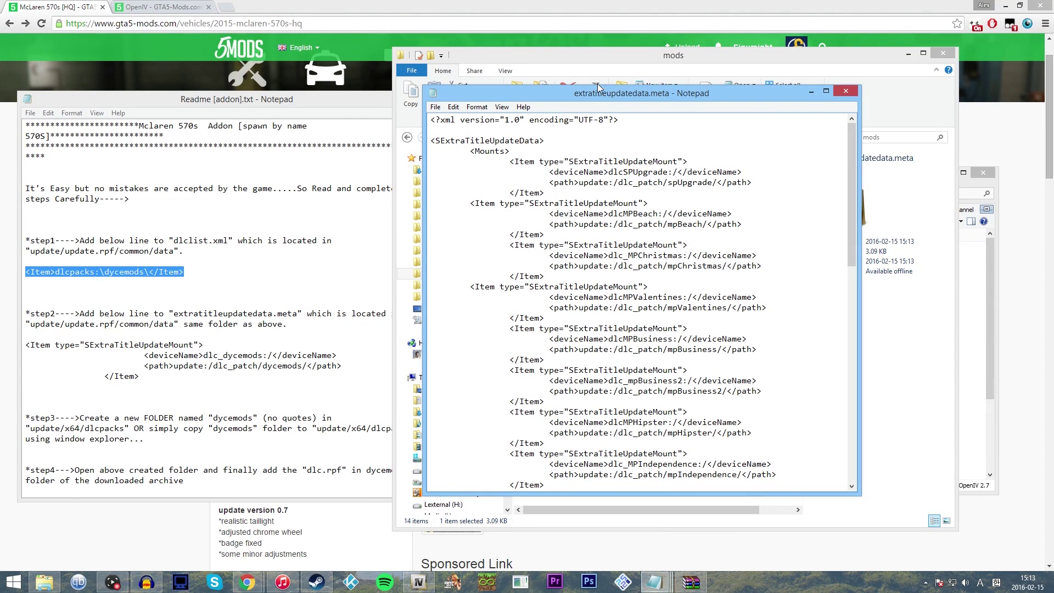
{"action": "left_click_drag", "start_coordinate": [597, 88], "coordinate": [672, 90]}
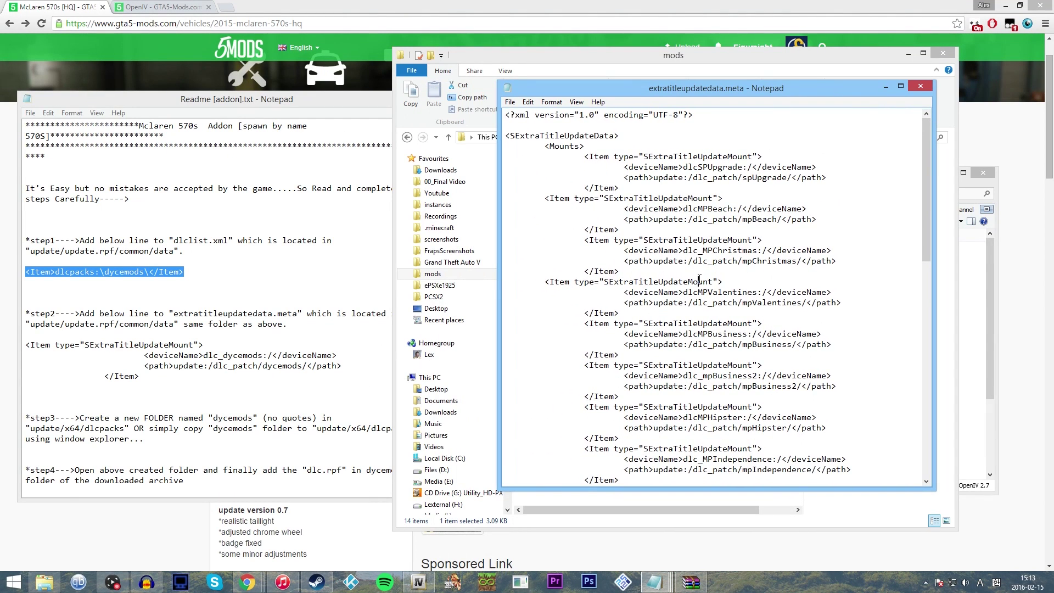
- Copy the four-line dycemods Item block from the readme and paste it after the last </Item>, indented
{"action": "scroll", "coordinate": [699, 281], "scroll_direction": "down", "scroll_amount": 15}
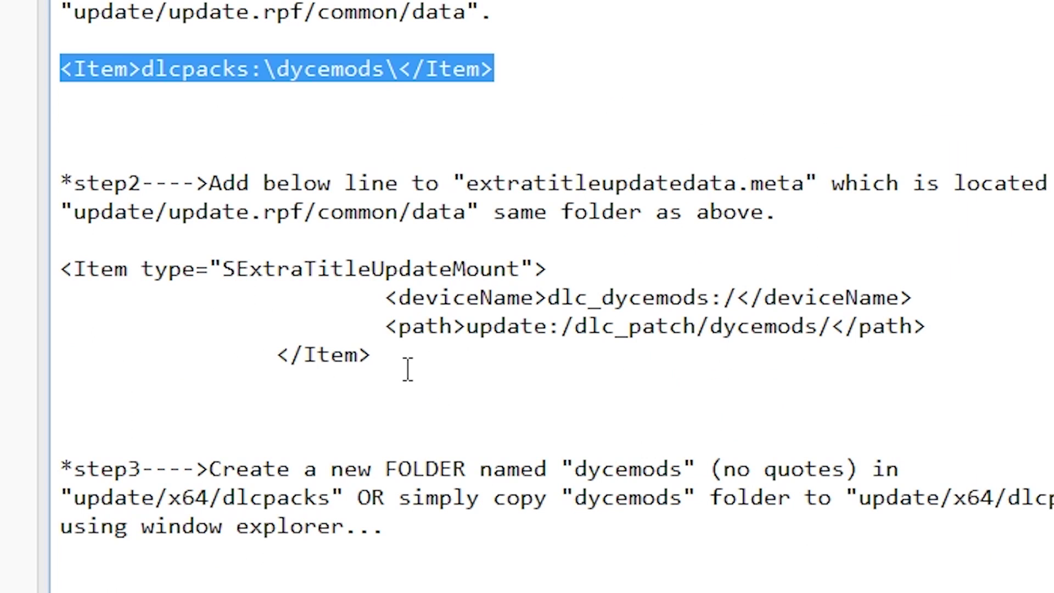
{"action": "left_click", "coordinate": [143, 377]}
{"action": "left_click_drag", "start_coordinate": [144, 376], "coordinate": [24, 349]}
{"action": "key", "text": "ctrl+c"}
{"action": "left_click", "coordinate": [341, 369]}
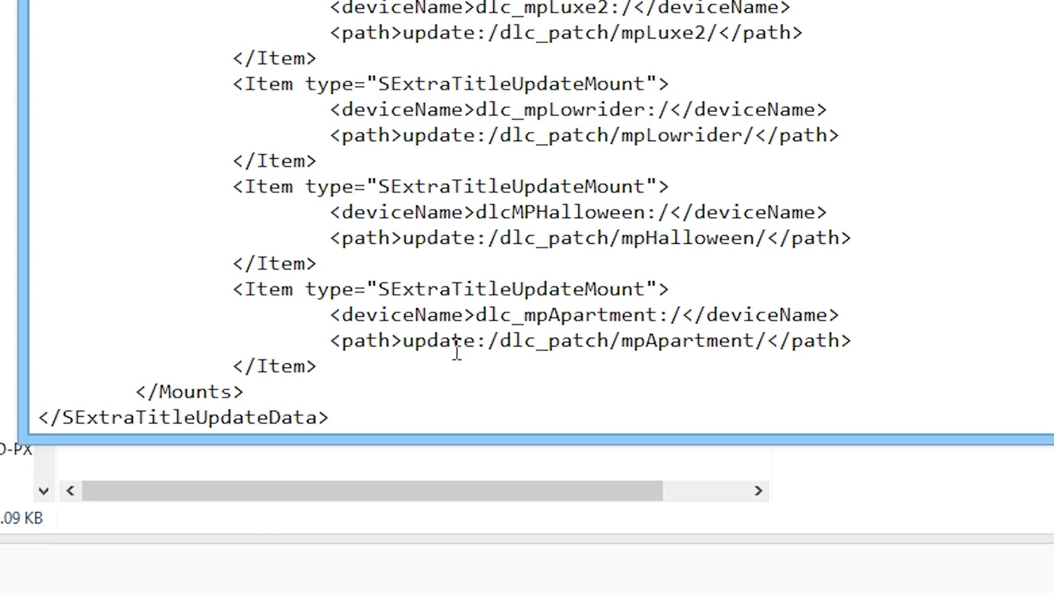
{"action": "left_click_drag", "start_coordinate": [328, 362], "coordinate": [219, 366]}
{"action": "left_click", "coordinate": [333, 366]}
{"action": "key", "text": "Return"}
{"action": "key", "text": "ctrl+v"}
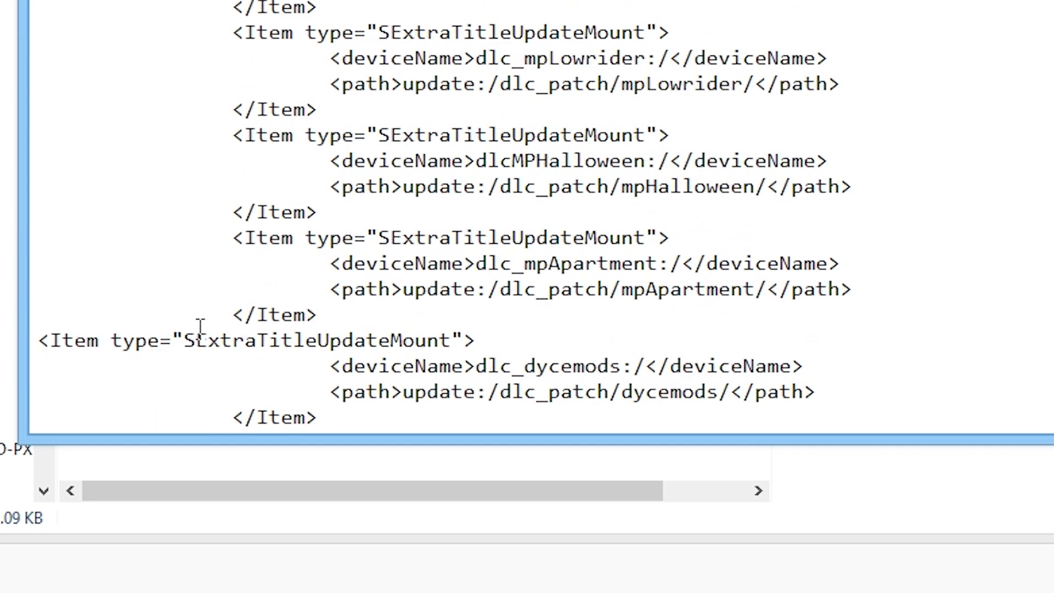
{"action": "scroll", "coordinate": [106, 309], "scroll_direction": "down", "scroll_amount": 1}
{"action": "left_click", "coordinate": [40, 289]}
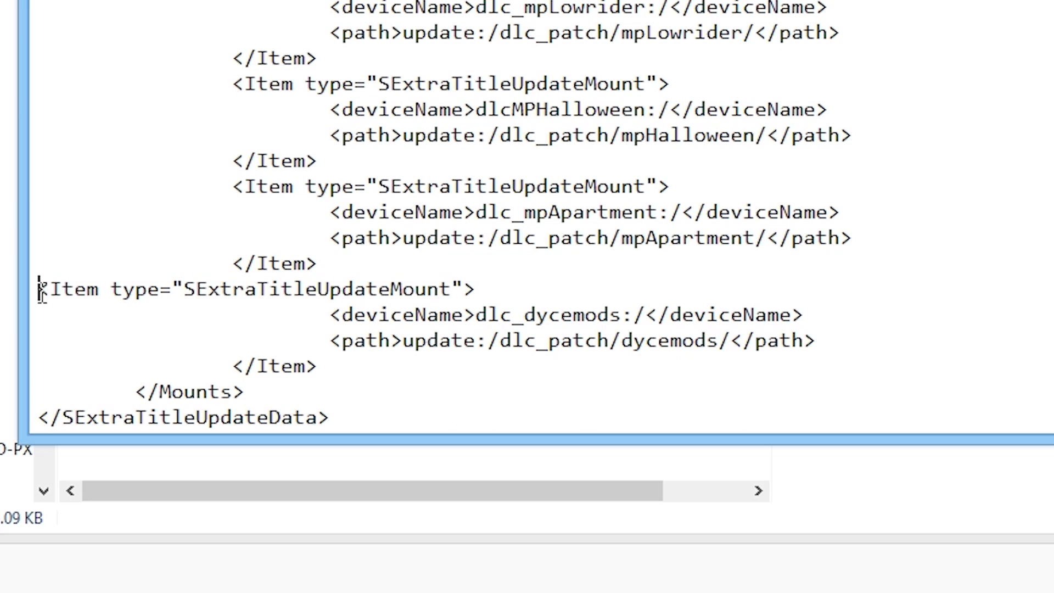
{"action": "key", "text": "Tab"}
{"action": "key", "text": "Tab"}
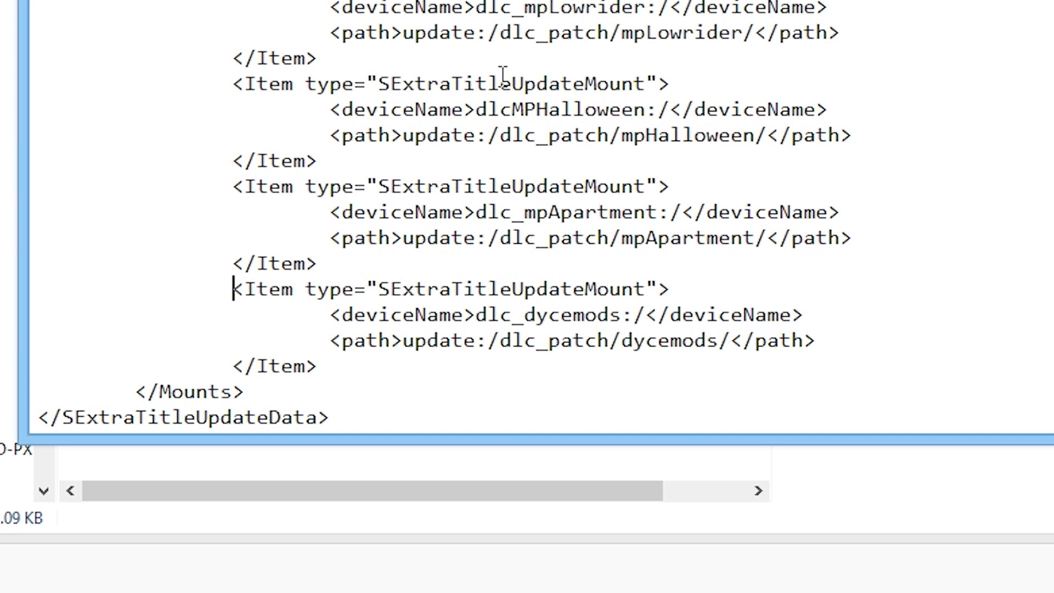
- Delete the misplaced dycemods block, retry pasting it below mpApartment, and undo that paste
{"action": "left_click", "coordinate": [402, 384]}
{"action": "left_click_drag", "start_coordinate": [318, 358], "coordinate": [230, 289]}
{"action": "key", "text": "ctrl+c"}
{"action": "key", "text": "Delete"}
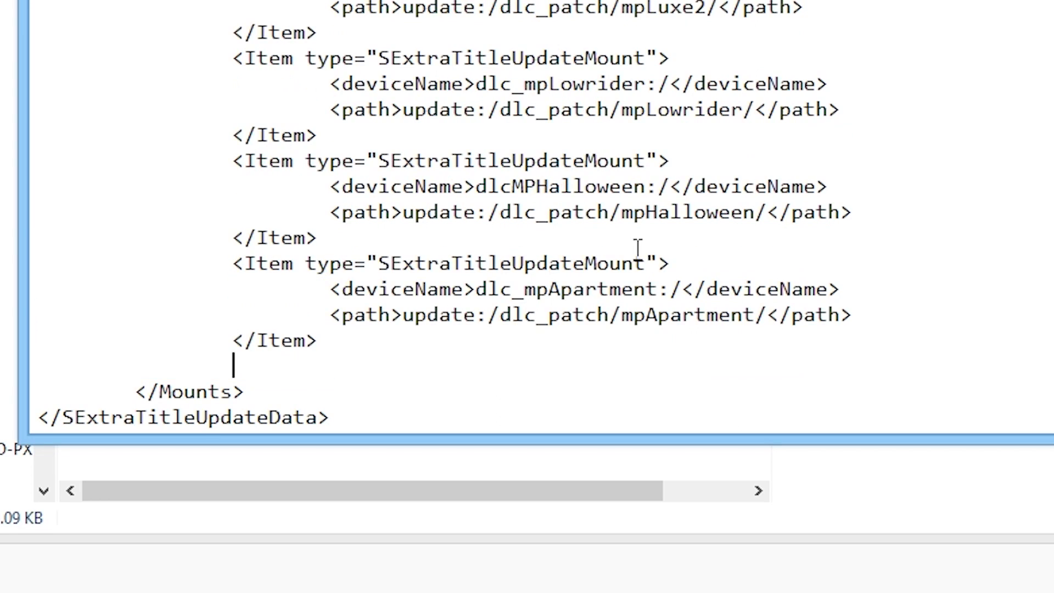
{"action": "left_click", "coordinate": [854, 314]}
{"action": "key", "text": "Return"}
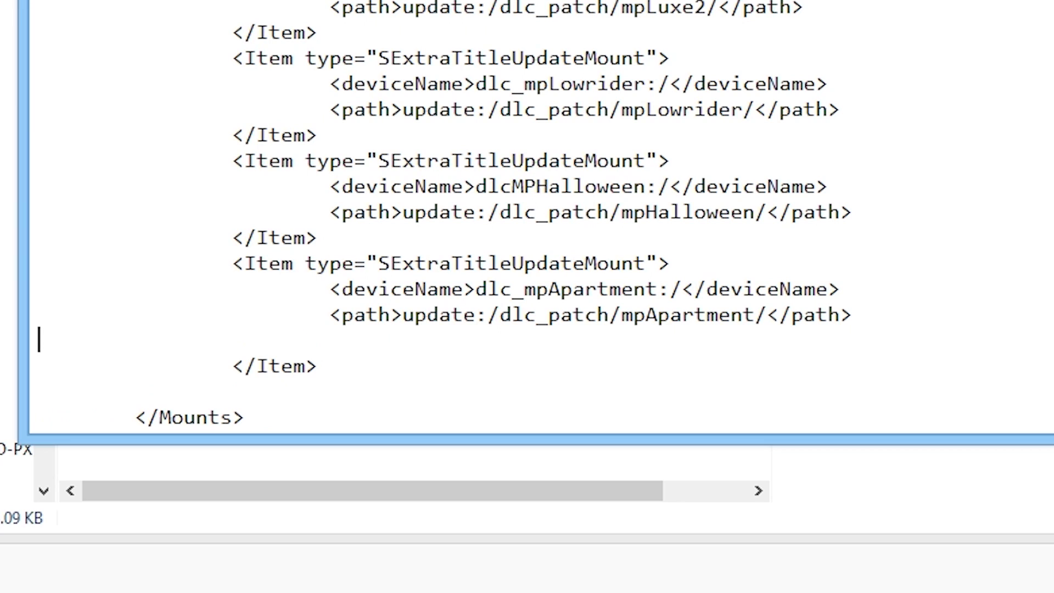
{"action": "left_click_drag", "start_coordinate": [940, 310], "coordinate": [764, 307]}
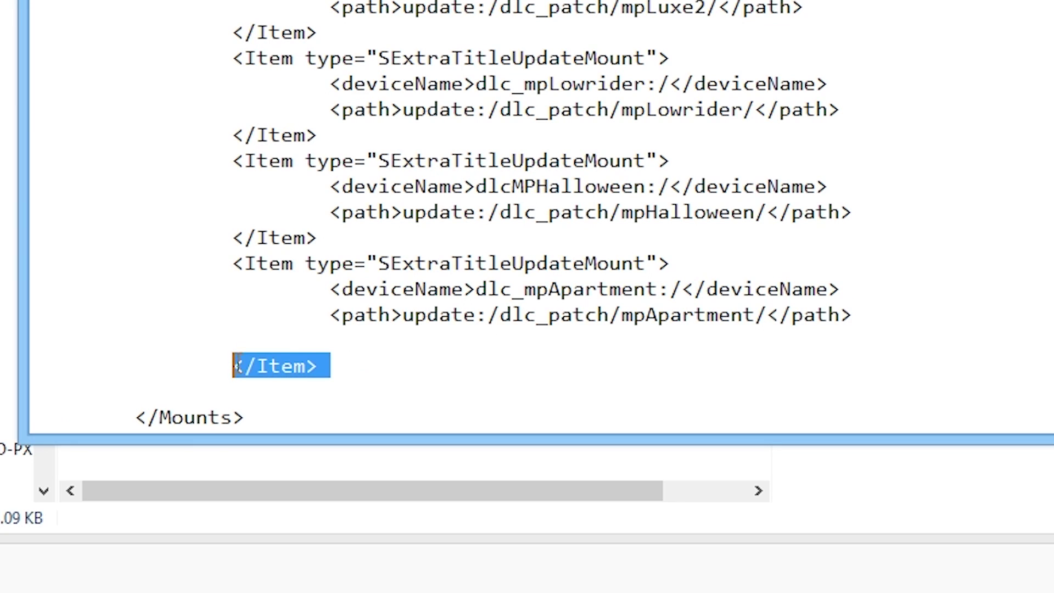
{"action": "left_click", "coordinate": [353, 343]}
{"action": "key", "text": "ctrl+v"}
{"action": "scroll", "coordinate": [482, 351], "scroll_direction": "down", "scroll_amount": 2}
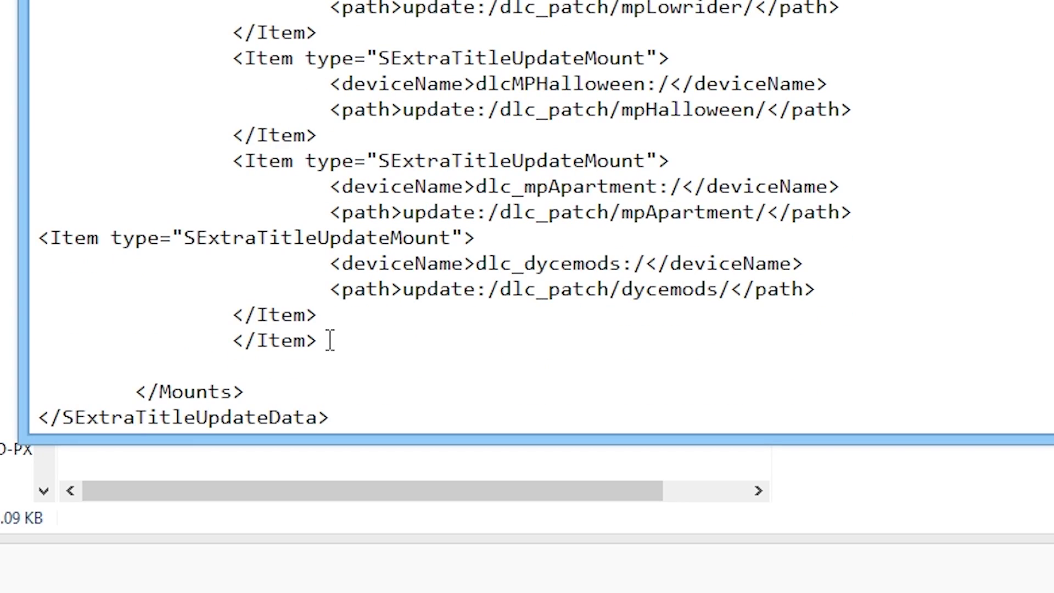
{"action": "left_click_drag", "start_coordinate": [329, 341], "coordinate": [214, 313]}
{"action": "key", "text": "ctrl+z"}
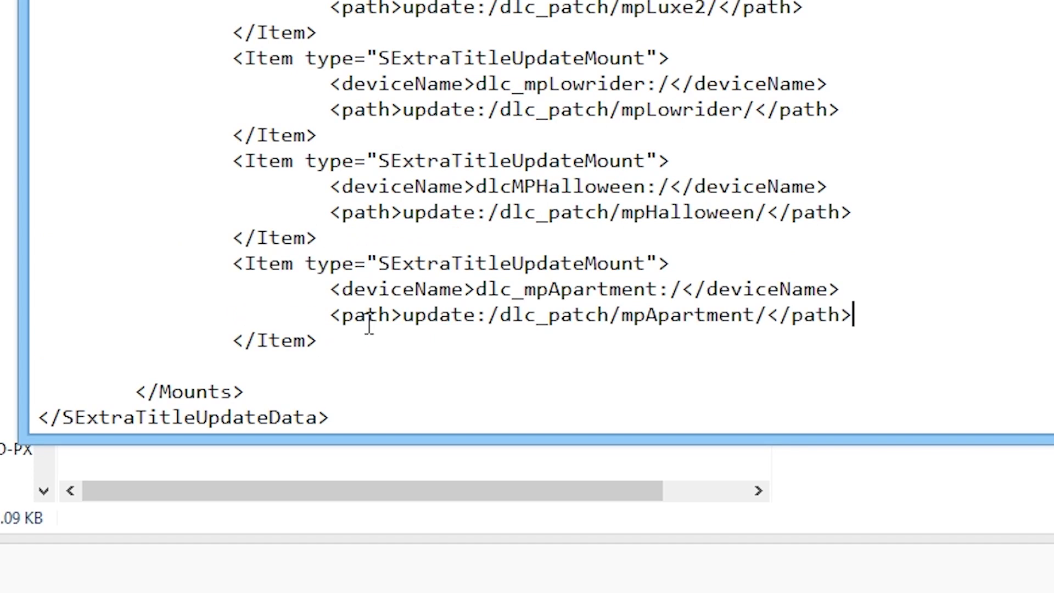
- Paste the dlc_dycemods Item block after the final </Item> and indent its first line
{"action": "left_click", "coordinate": [365, 339]}
{"action": "key", "text": "ctrl+v"}
{"action": "scroll", "coordinate": [313, 336], "scroll_direction": "down", "scroll_amount": 1}
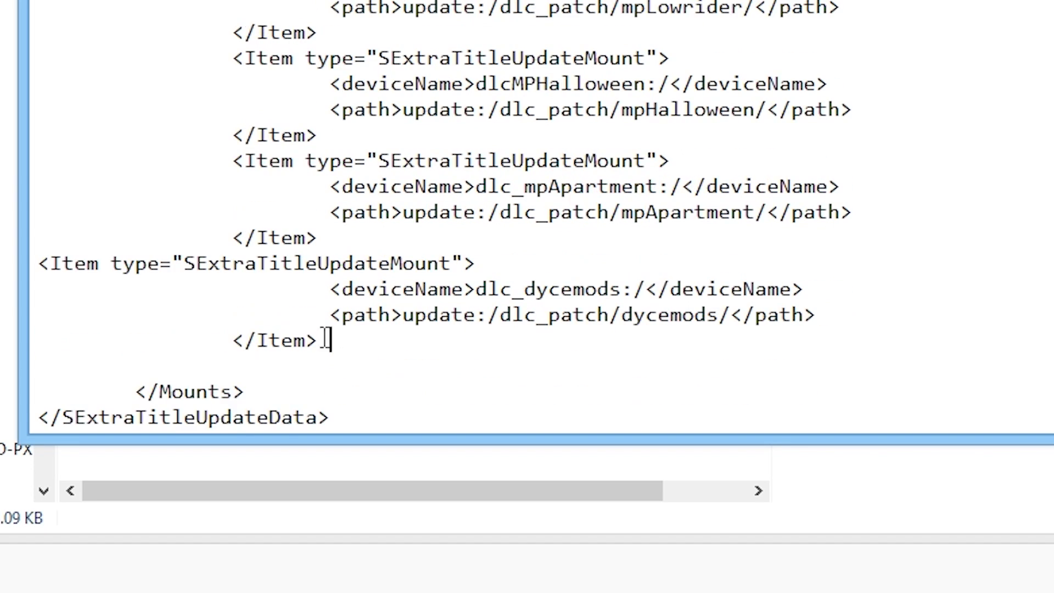
{"action": "left_click", "coordinate": [42, 260]}
{"action": "key", "text": "Tab"}
{"action": "key", "text": "Tab"}
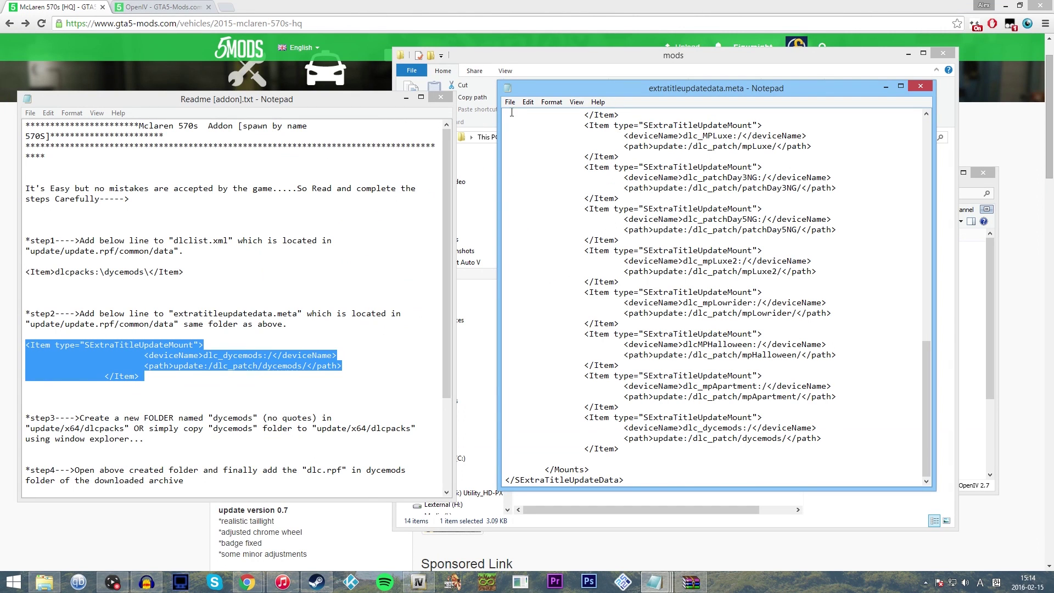
- Save extratitleupdatedata.meta and close Notepad
{"action": "left_click", "coordinate": [510, 102]}
{"action": "left_click", "coordinate": [524, 139]}
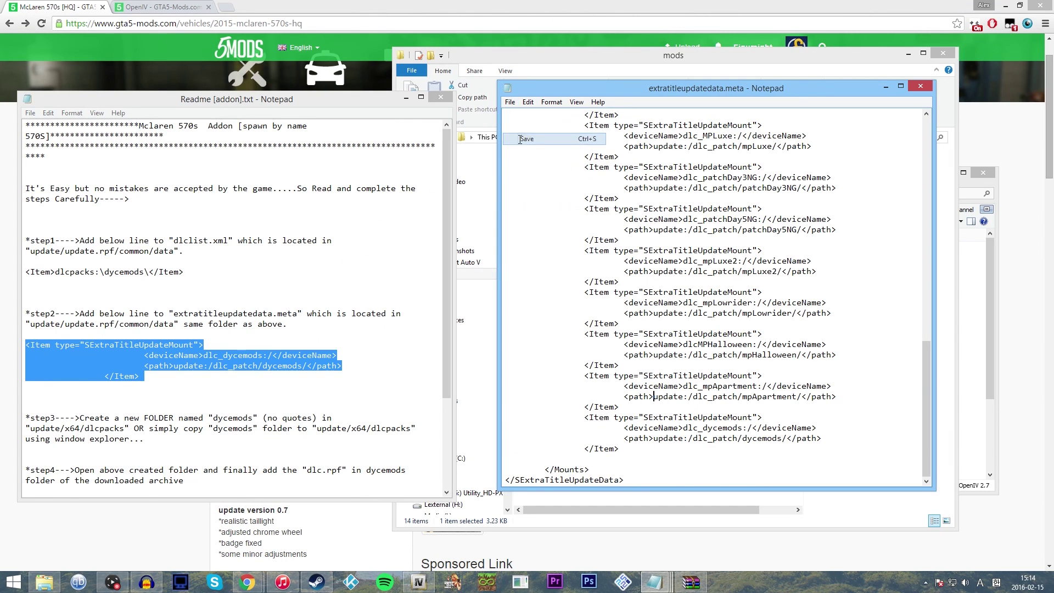
{"action": "left_click", "coordinate": [920, 86]}
- Drag the edited extratitleupdatedata.meta into OpenIV's update.rpf data folder, replacing the 3.232 KB original
{"action": "left_click", "coordinate": [754, 62]}
{"action": "left_click_drag", "start_coordinate": [753, 62], "coordinate": [379, 60]}
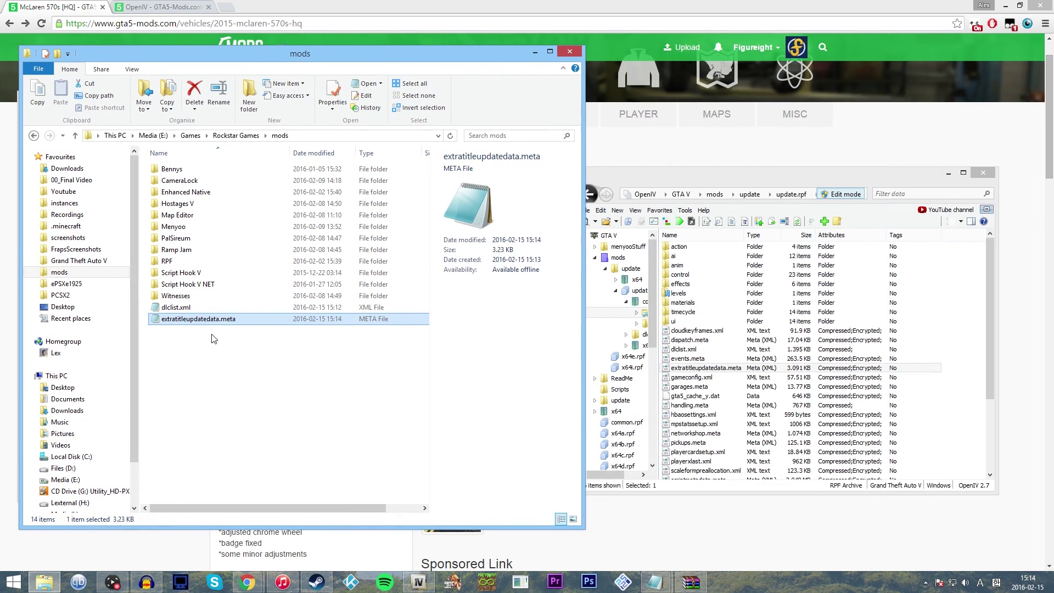
{"action": "left_click_drag", "start_coordinate": [217, 319], "coordinate": [816, 388]}
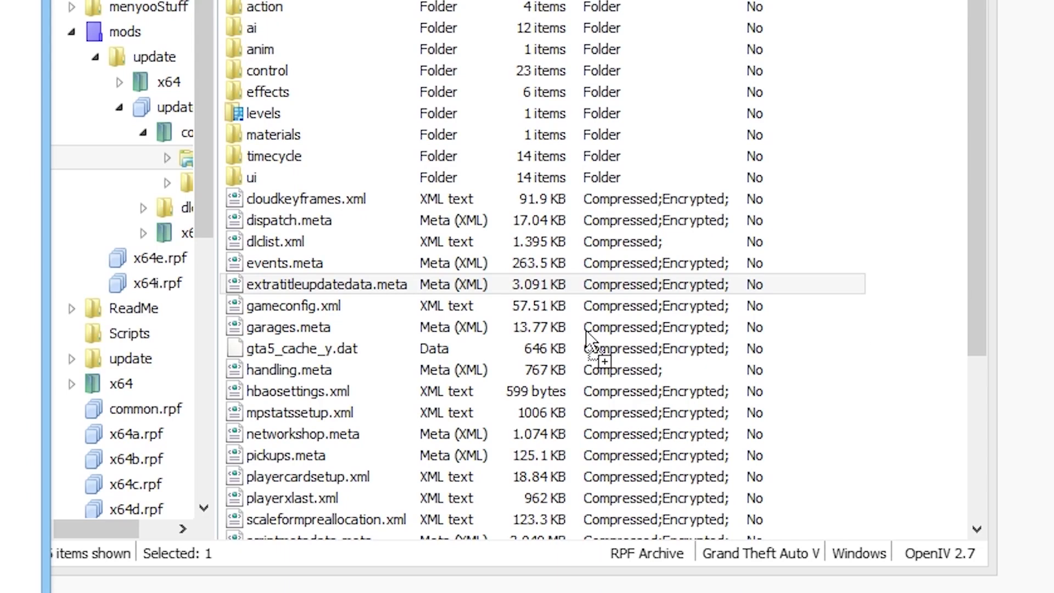
{"action": "left_click", "coordinate": [676, 280]}
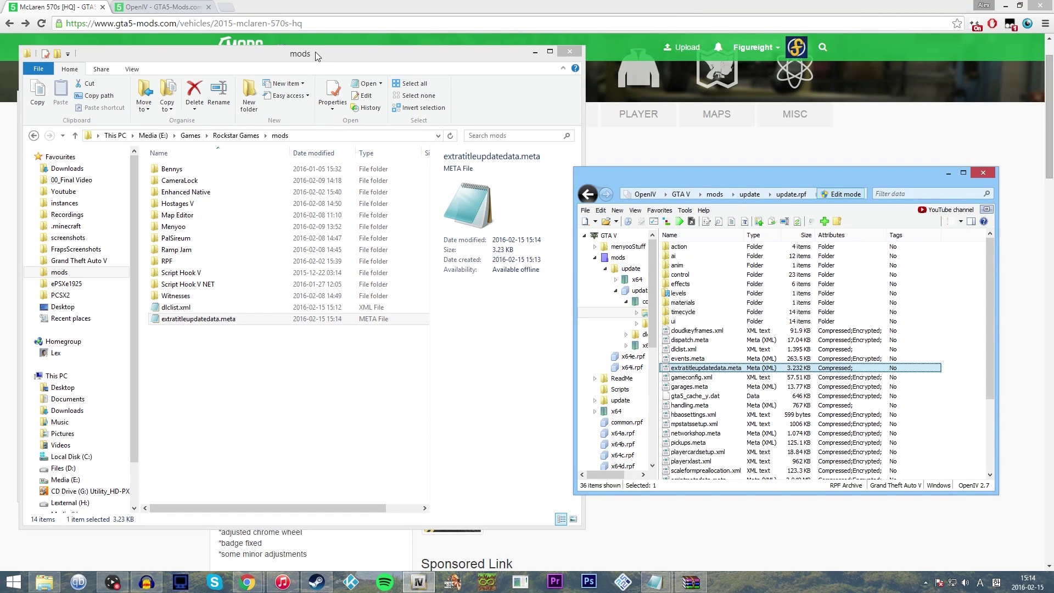
{"action": "left_click_drag", "start_coordinate": [315, 52], "coordinate": [701, 71]}
{"action": "left_click_drag", "start_coordinate": [302, 418], "coordinate": [307, 418]}
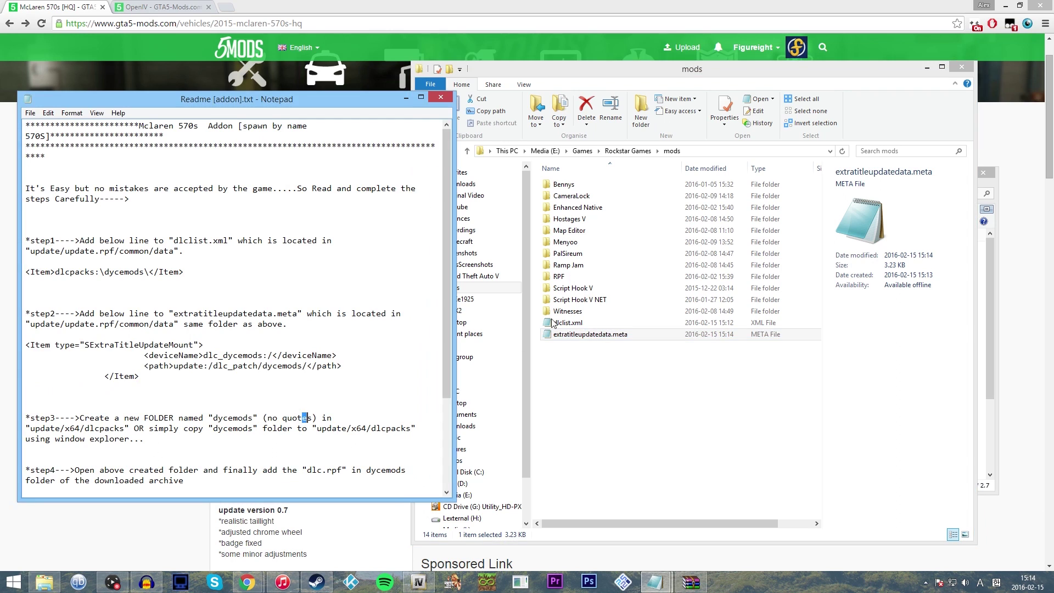
{"action": "left_click", "coordinate": [631, 350]}
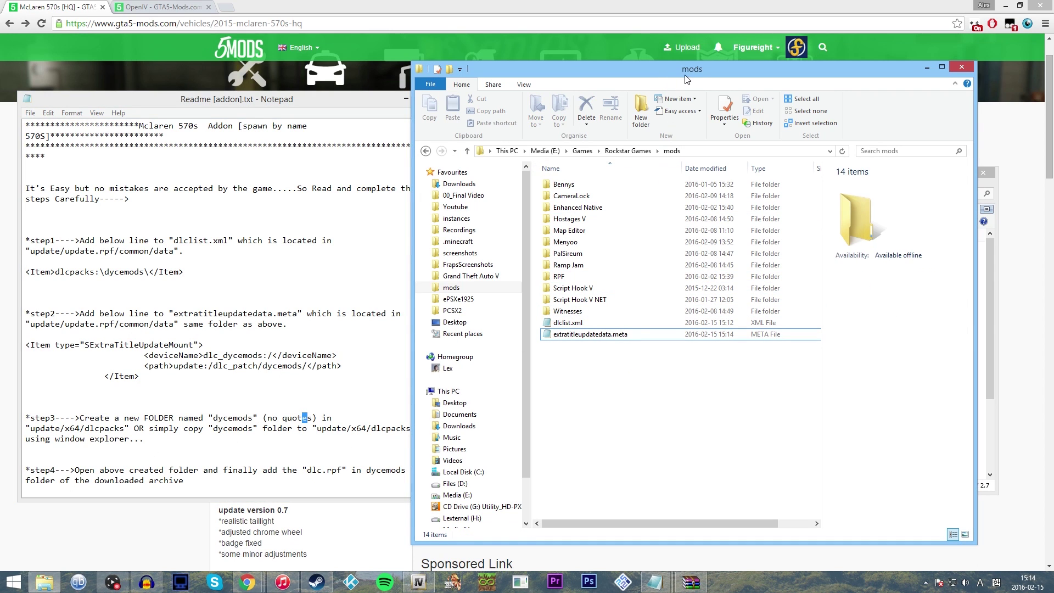
{"action": "left_click_drag", "start_coordinate": [686, 79], "coordinate": [740, 68]}
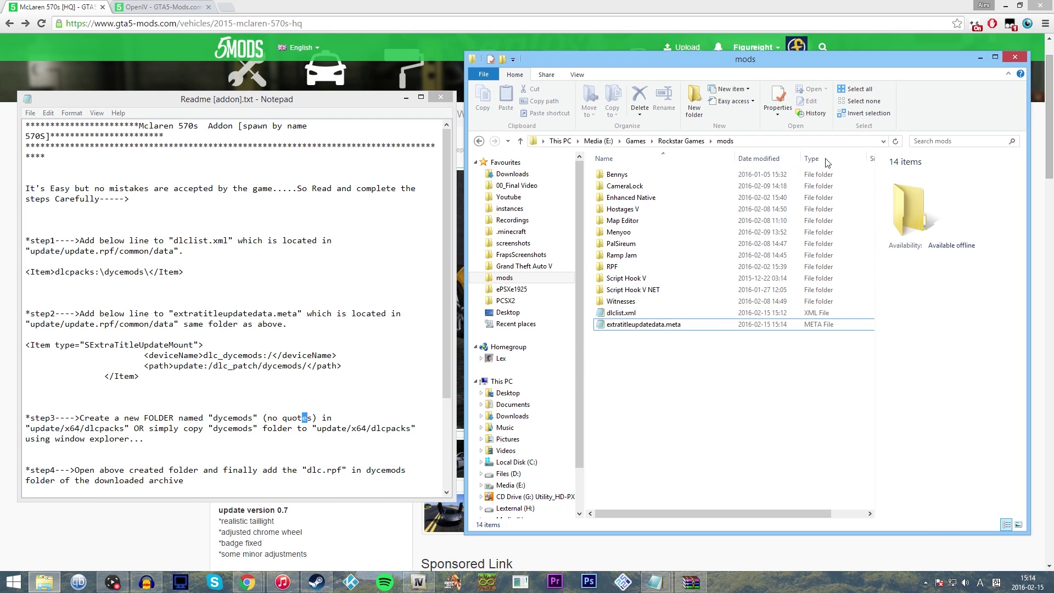
{"action": "left_click", "coordinate": [978, 59]}
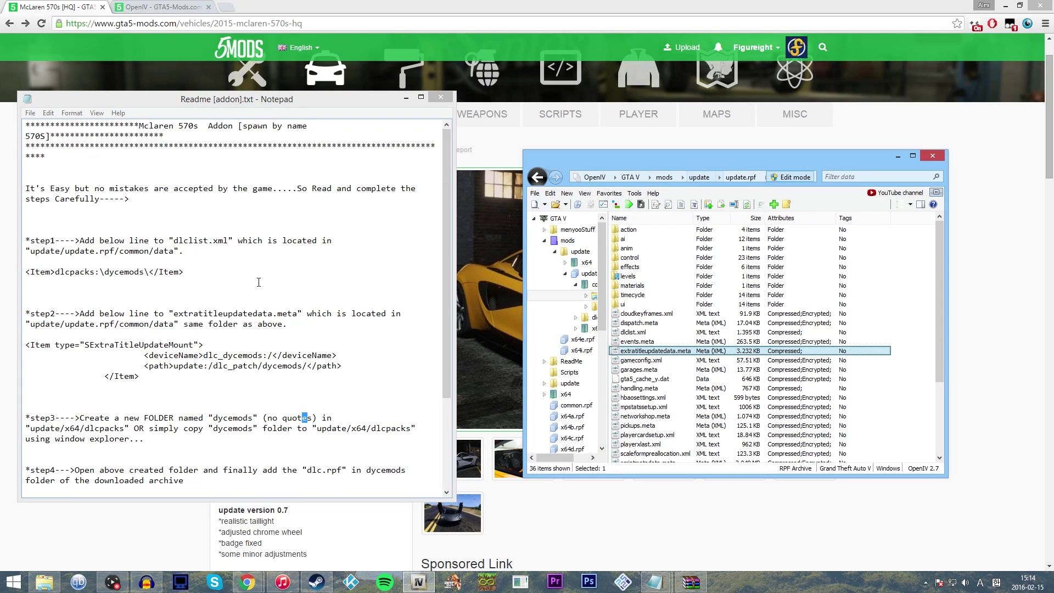
- Navigate from mods to update\x64\dlcpacks and re-enable edit mode, dismissing the warning
{"action": "left_click_drag", "start_coordinate": [31, 429], "coordinate": [127, 429]}
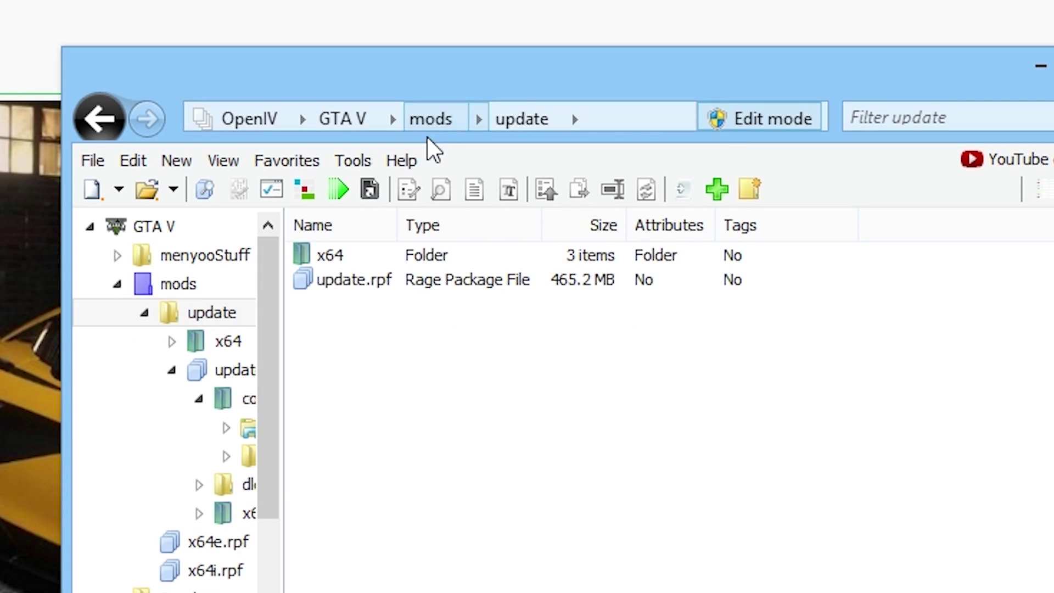
{"action": "left_click", "coordinate": [429, 120]}
{"action": "left_click", "coordinate": [363, 253]}
{"action": "double_click", "coordinate": [364, 253]}
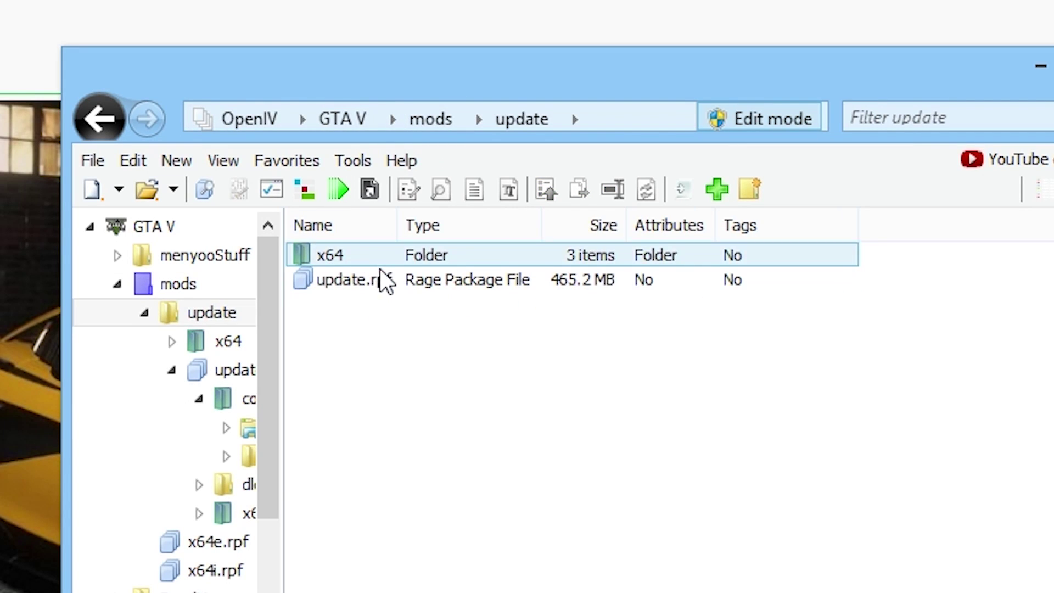
{"action": "double_click", "coordinate": [377, 254]}
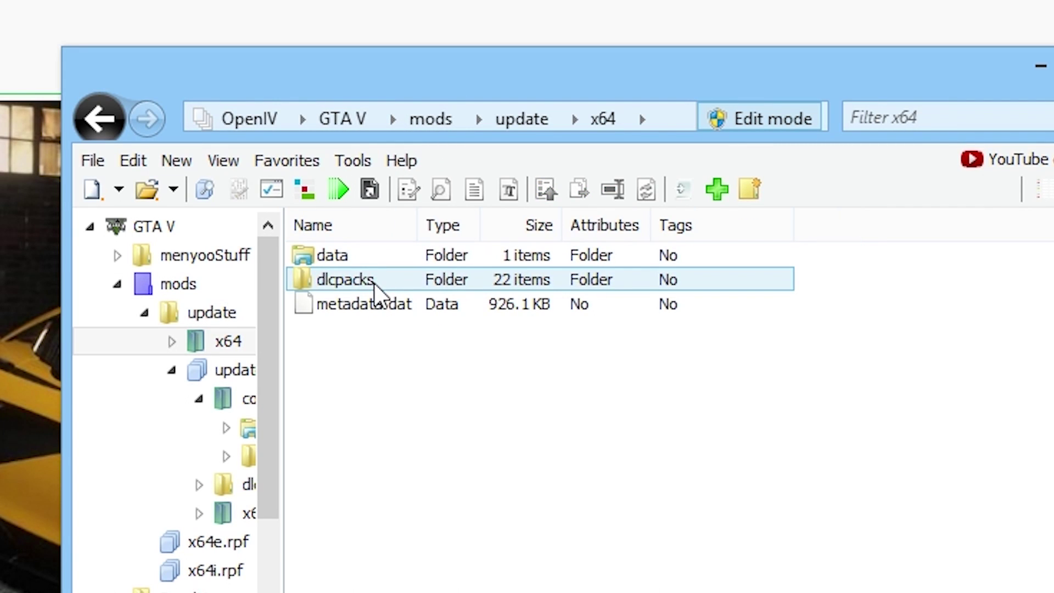
{"action": "double_click", "coordinate": [374, 282]}
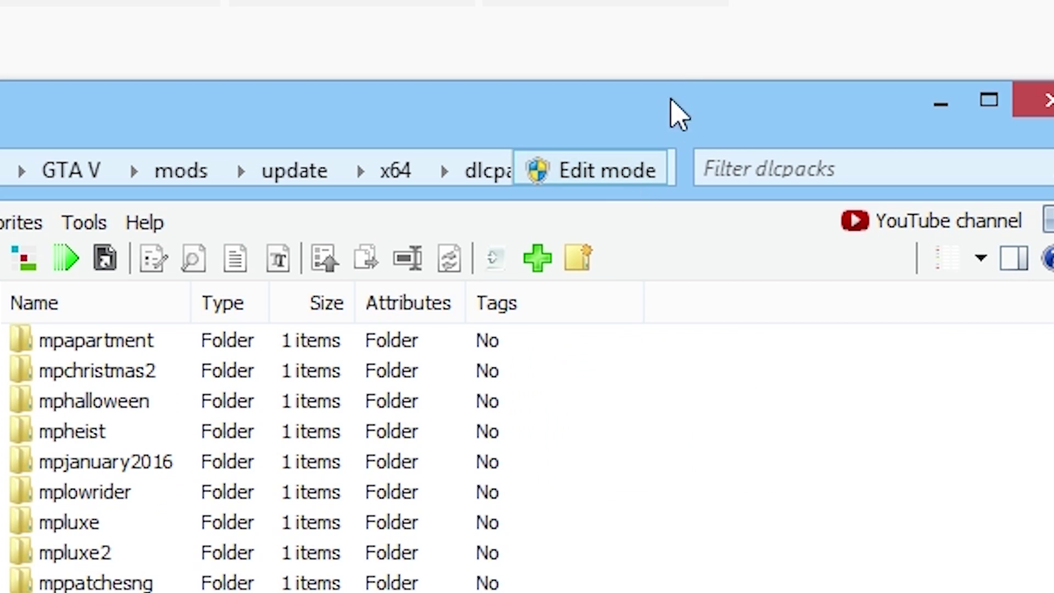
{"action": "left_click", "coordinate": [628, 178]}
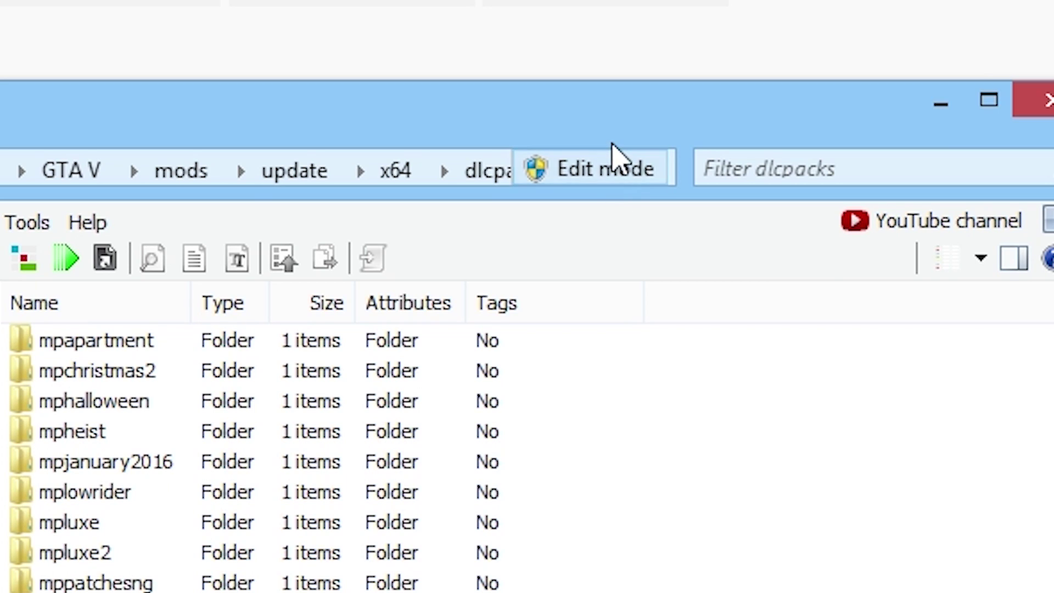
{"action": "left_click", "coordinate": [615, 167]}
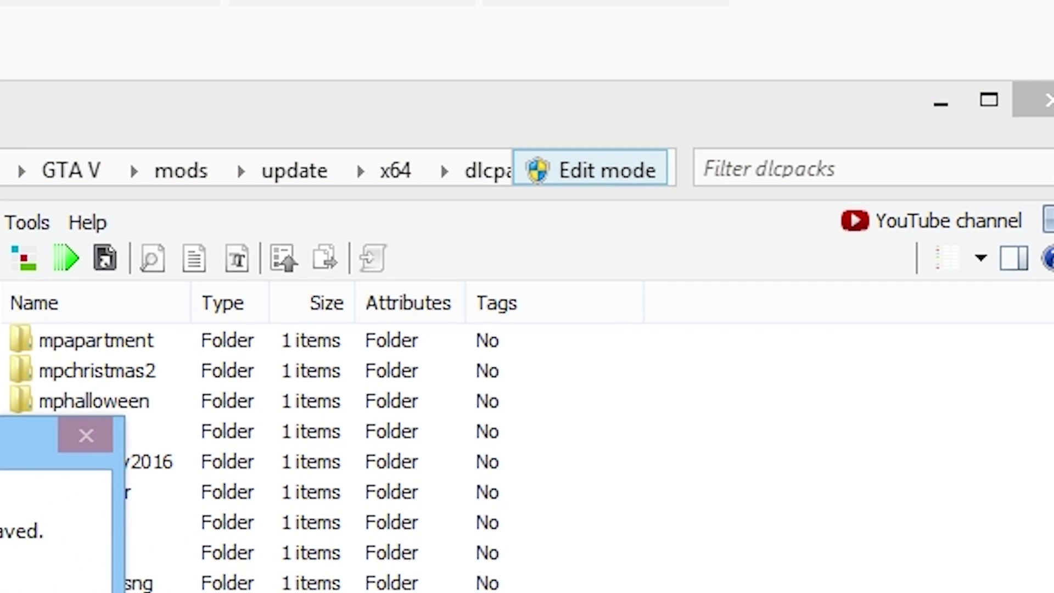
{"action": "key", "text": "Return"}
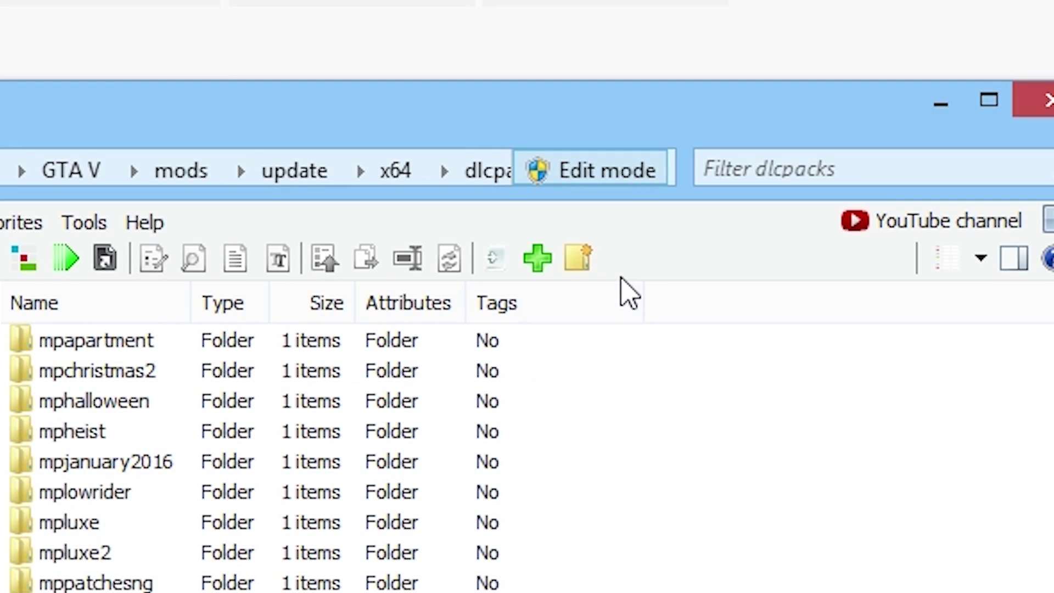
- Create a new folder named dycemods in dlcpacks and open it
{"action": "left_click", "coordinate": [579, 259]}
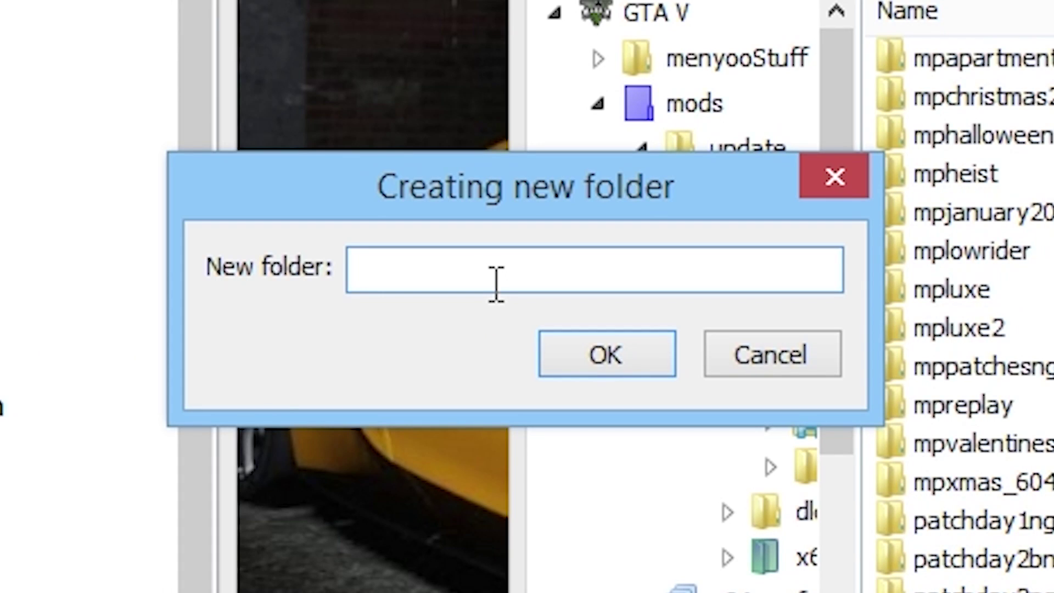
{"action": "type", "text": "dycemods"}
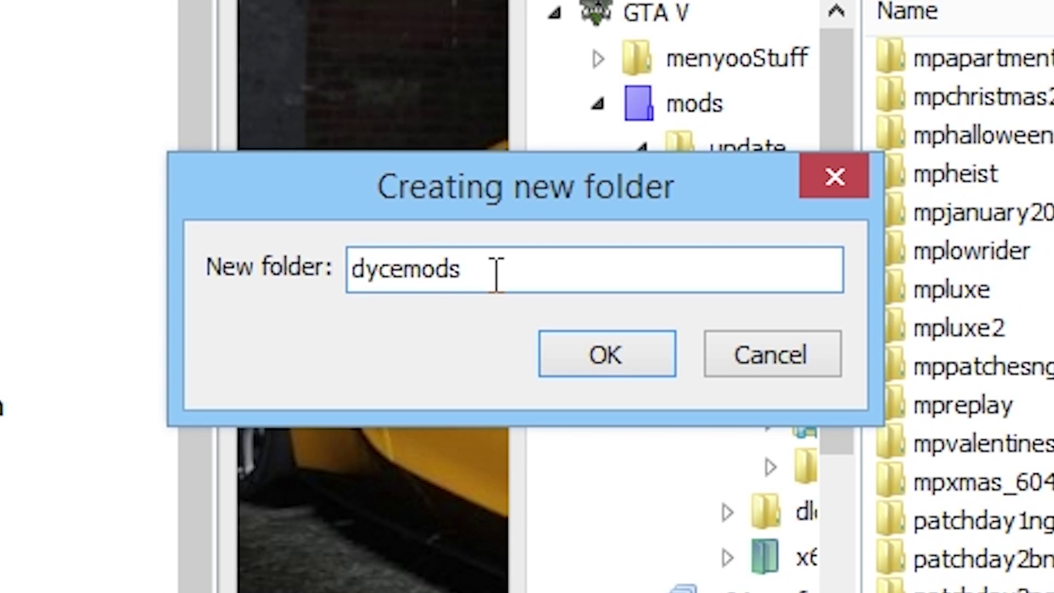
{"action": "left_click", "coordinate": [624, 356]}
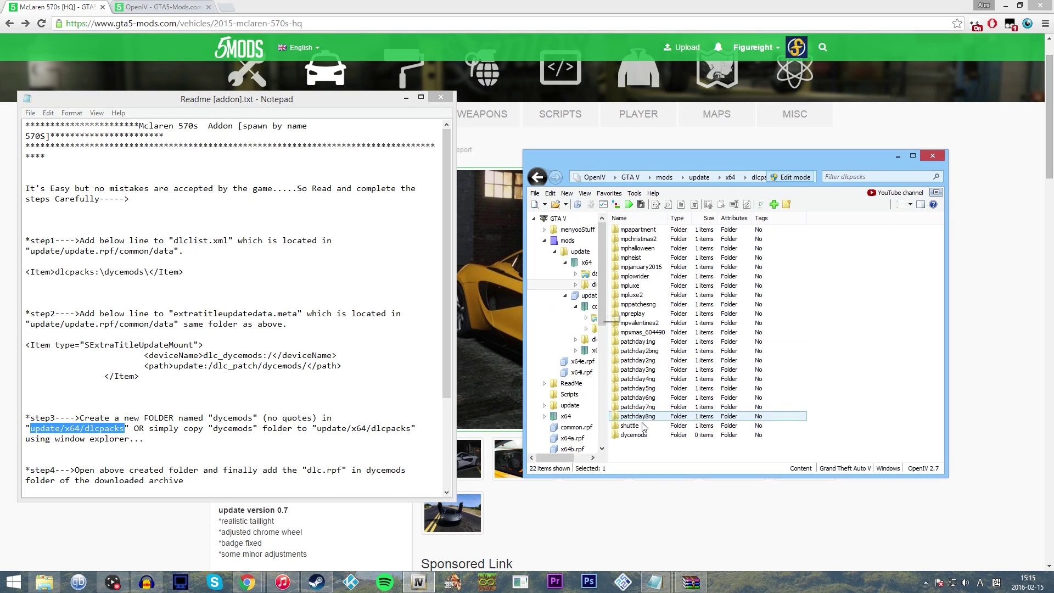
{"action": "double_click", "coordinate": [636, 434]}
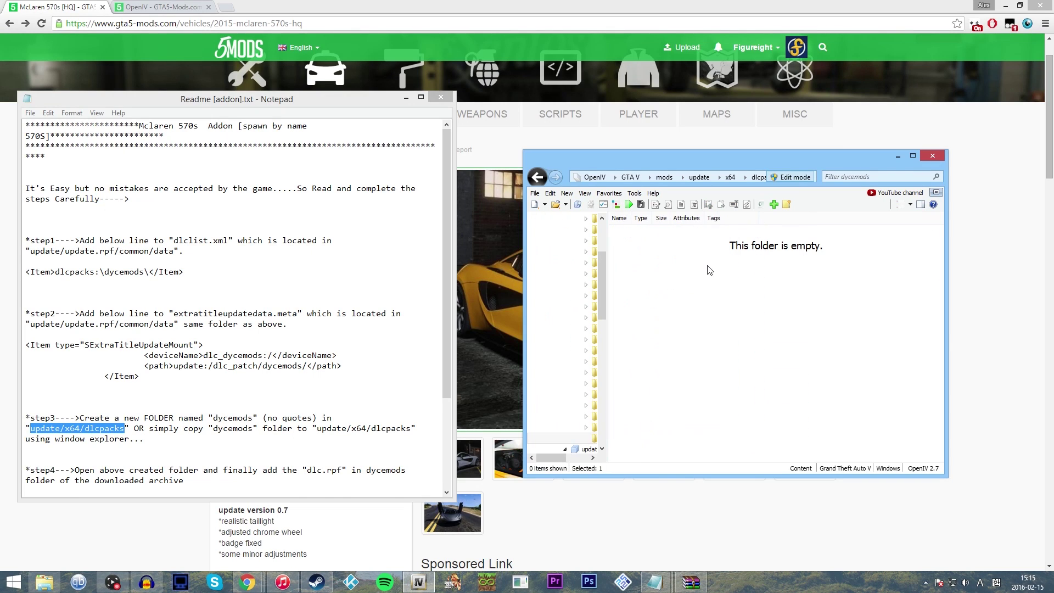
- Copy the 152 MB dlc.rpf from the WinRAR archive's dycemods folder into OpenIV's dycemods folder
{"action": "left_click", "coordinate": [192, 434]}
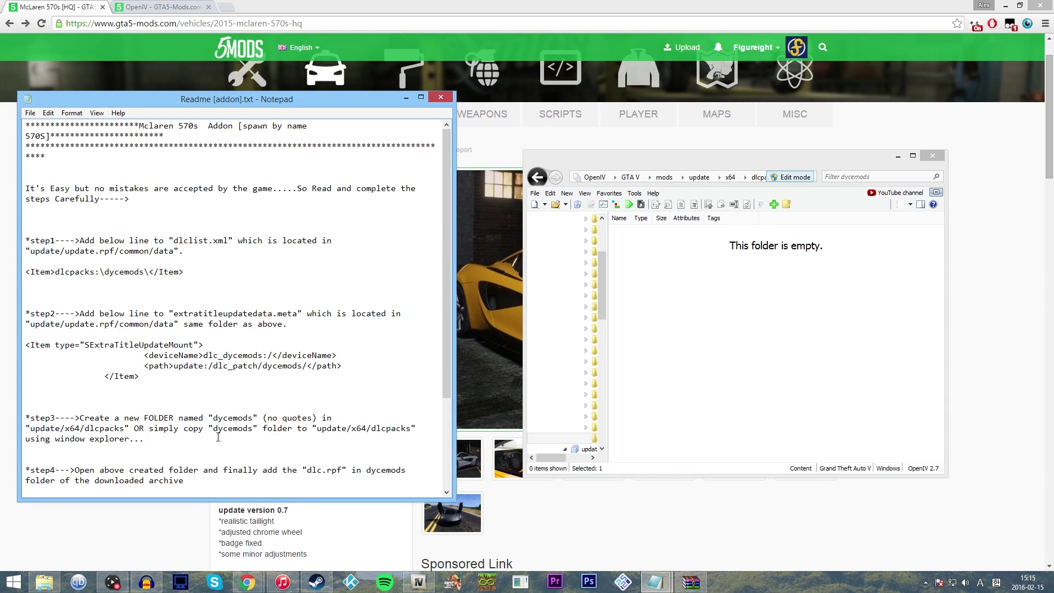
{"action": "left_click_drag", "start_coordinate": [214, 432], "coordinate": [247, 431]}
{"action": "left_click_drag", "start_coordinate": [261, 101], "coordinate": [0, 93]}
{"action": "left_click_drag", "start_coordinate": [258, 161], "coordinate": [351, 158]}
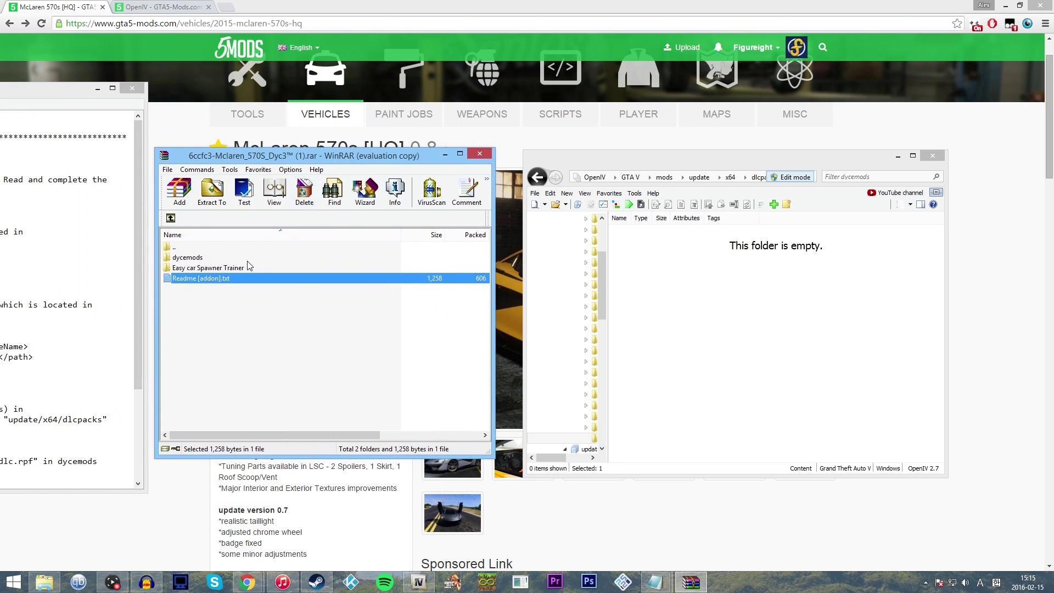
{"action": "double_click", "coordinate": [187, 257]}
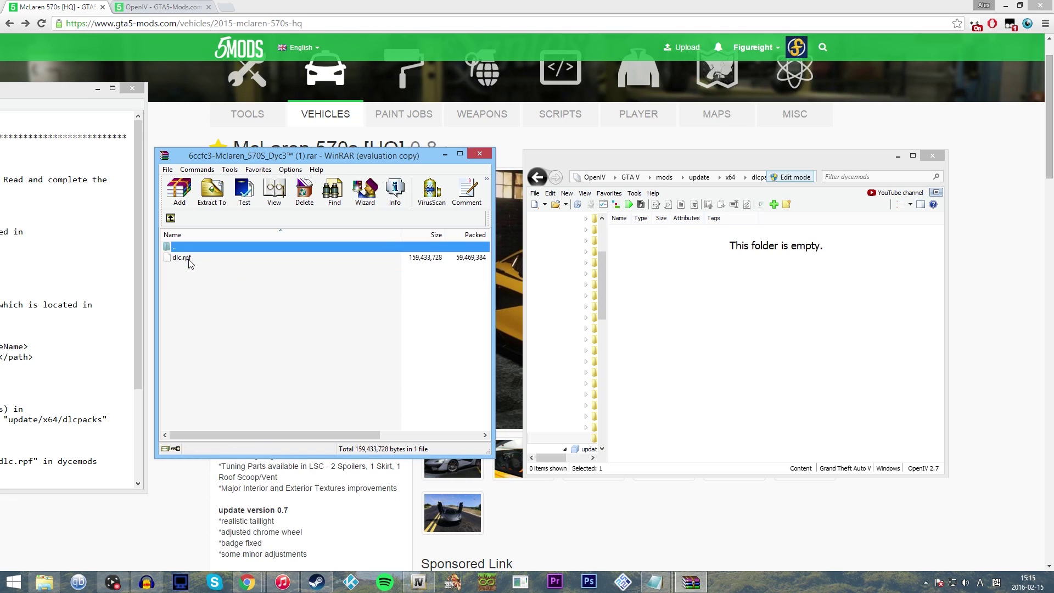
{"action": "left_click", "coordinate": [189, 257]}
{"action": "left_click_drag", "start_coordinate": [189, 257], "coordinate": [663, 298]}
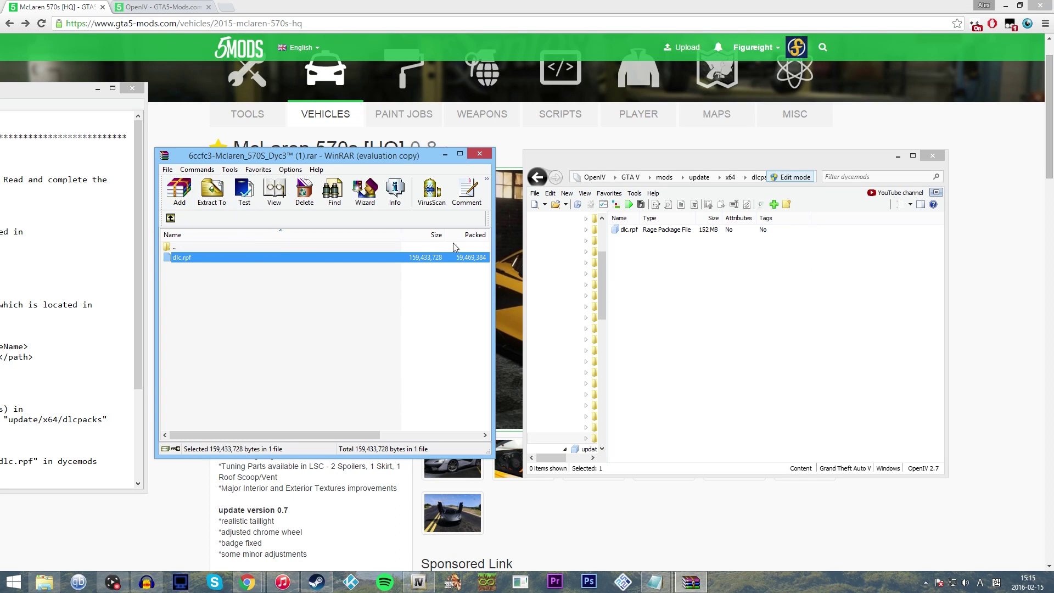
{"action": "left_click", "coordinate": [779, 275]}
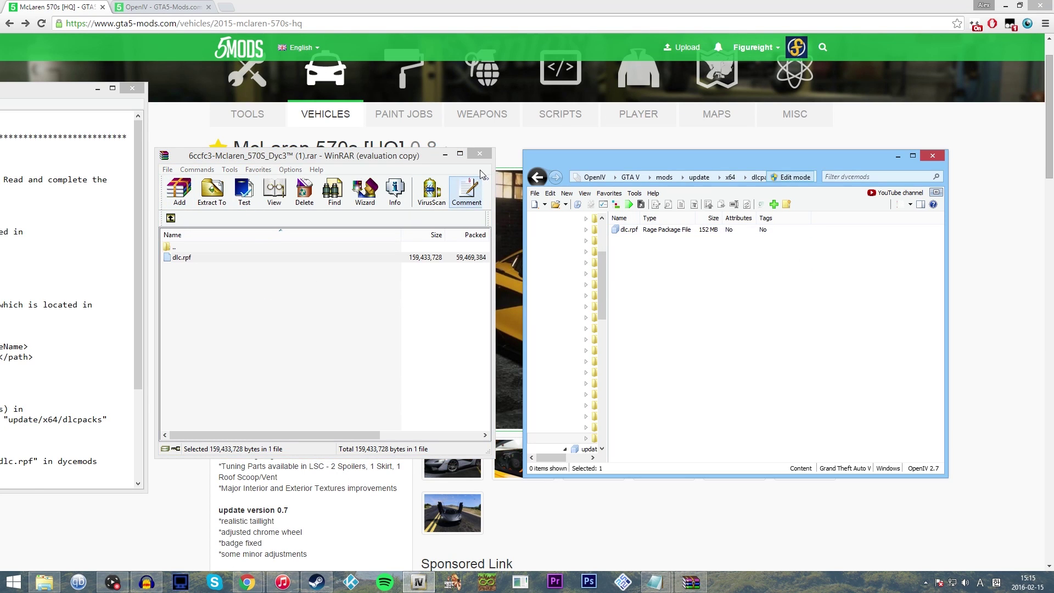
{"action": "left_click", "coordinate": [171, 219]}
{"action": "left_click", "coordinate": [623, 248]}
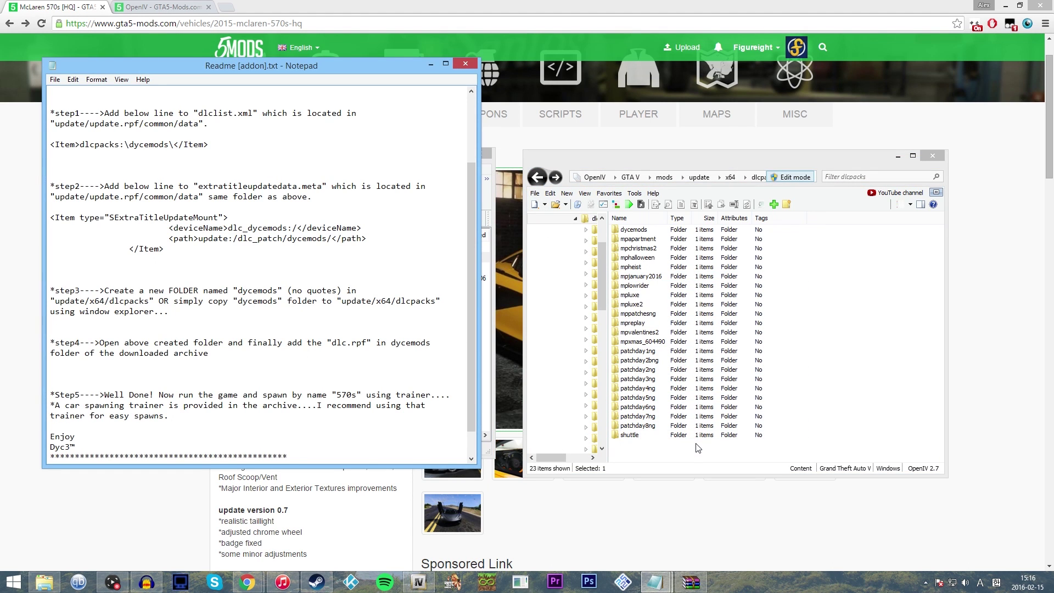
- Confirm the dycemods folder contains dlc.rpf, then return to the x64 folder
{"action": "double_click", "coordinate": [642, 231]}
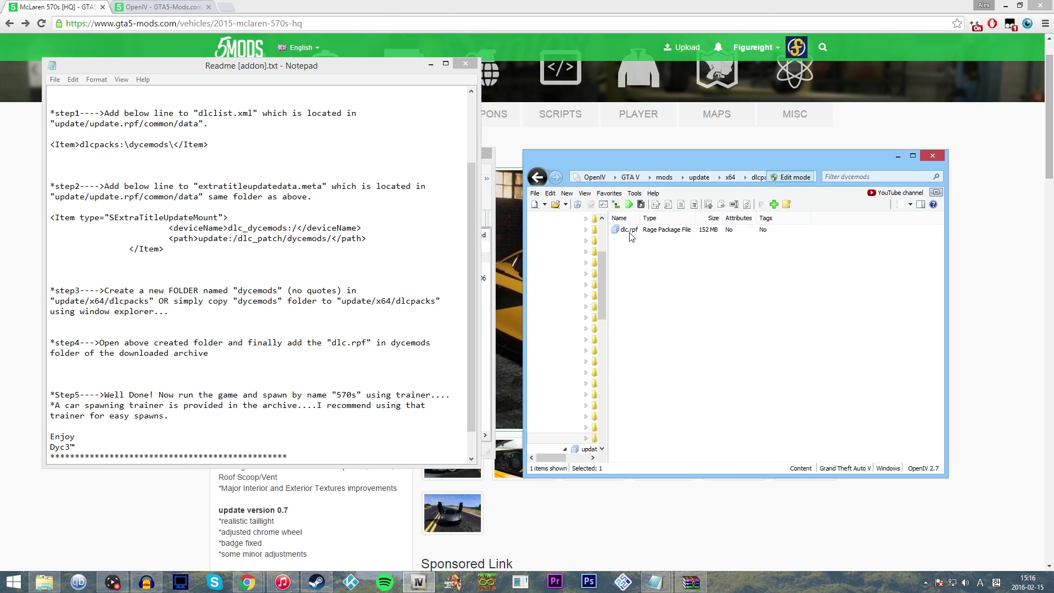
{"action": "left_click", "coordinate": [537, 178]}
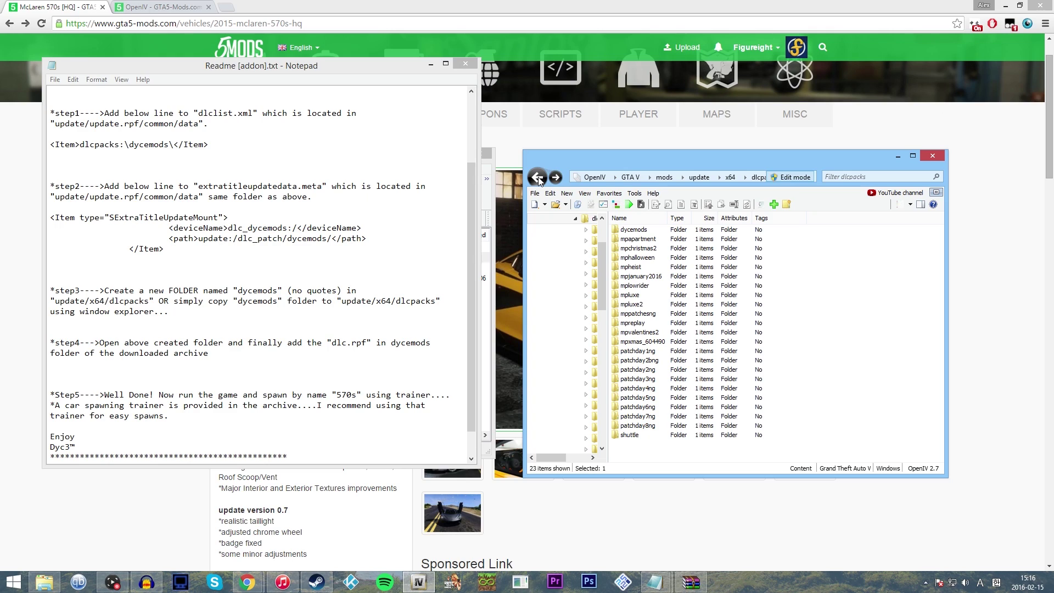
{"action": "left_click", "coordinate": [538, 178]}
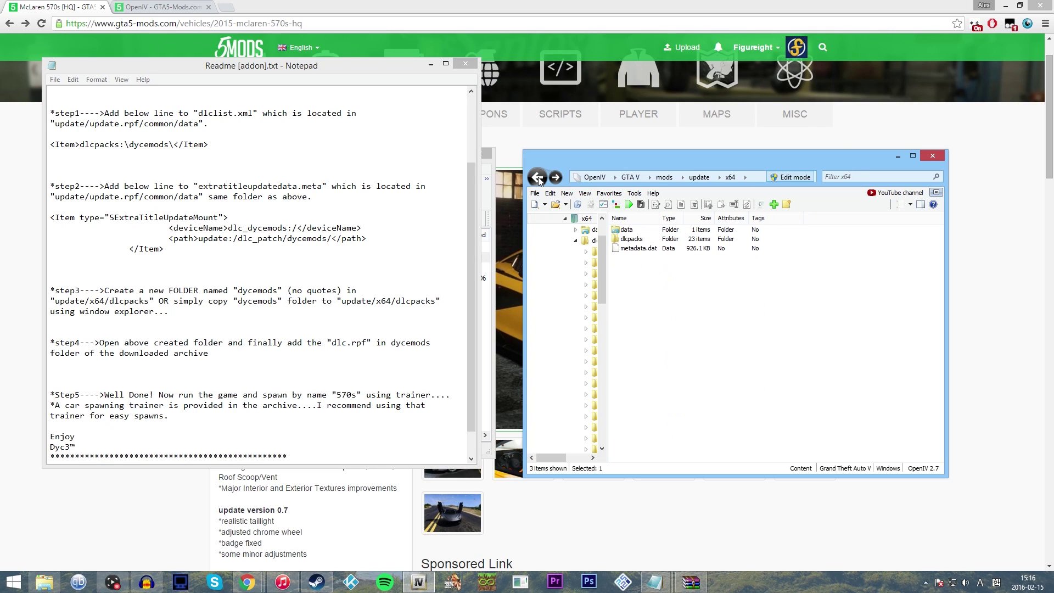
- Close OpenIV and minimize the Notepad readme and WinRAR archive windows
{"action": "left_click", "coordinate": [933, 157]}
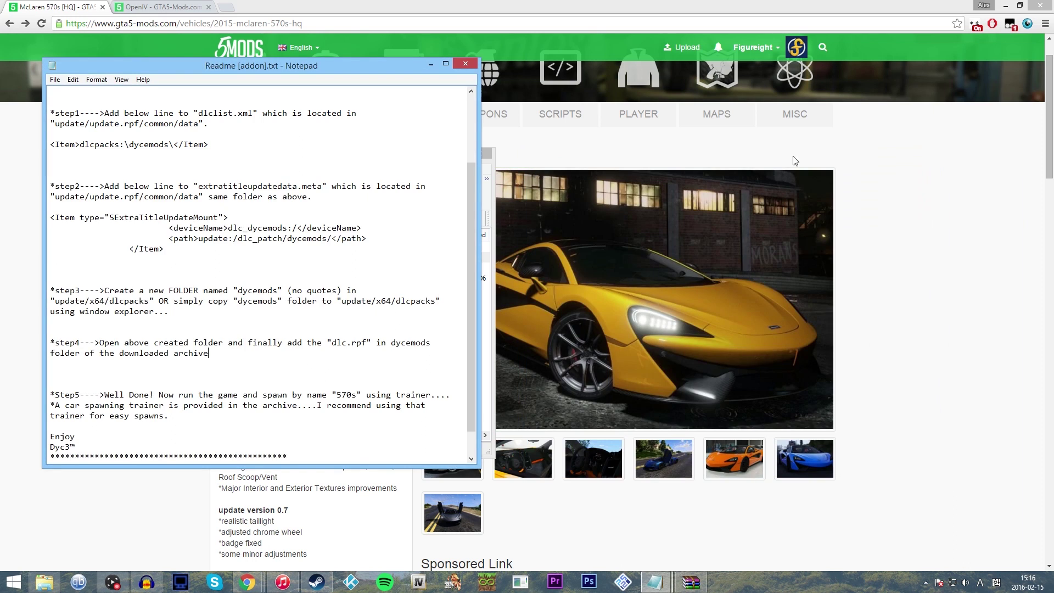
{"action": "left_click", "coordinate": [428, 65]}
{"action": "left_click", "coordinate": [467, 157]}
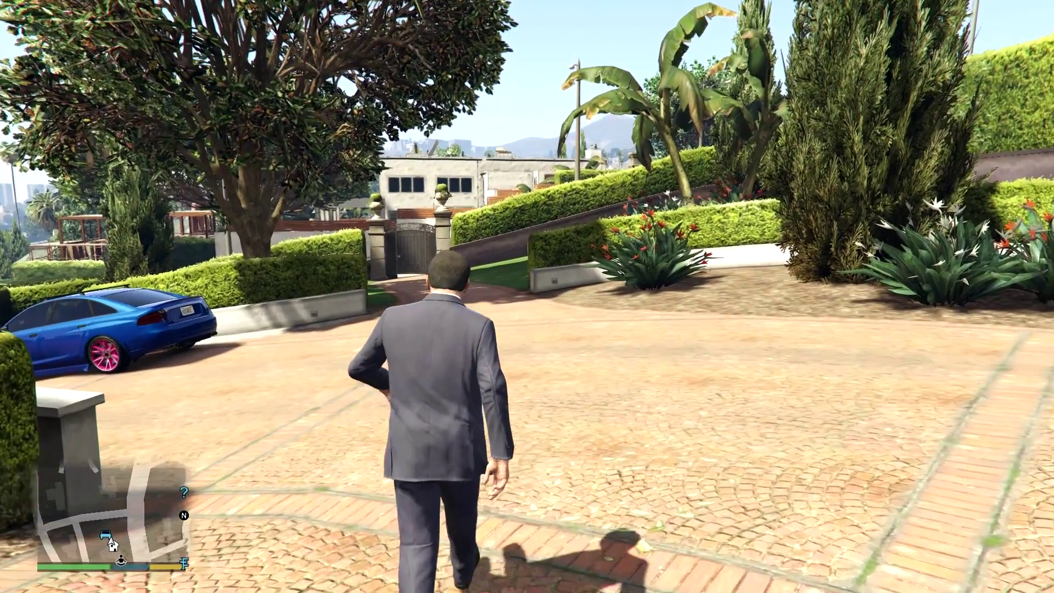
- Walk the character toward the gate and bring up the Enhanced Native Trainer with F4
{"action": "key", "text": "w"}
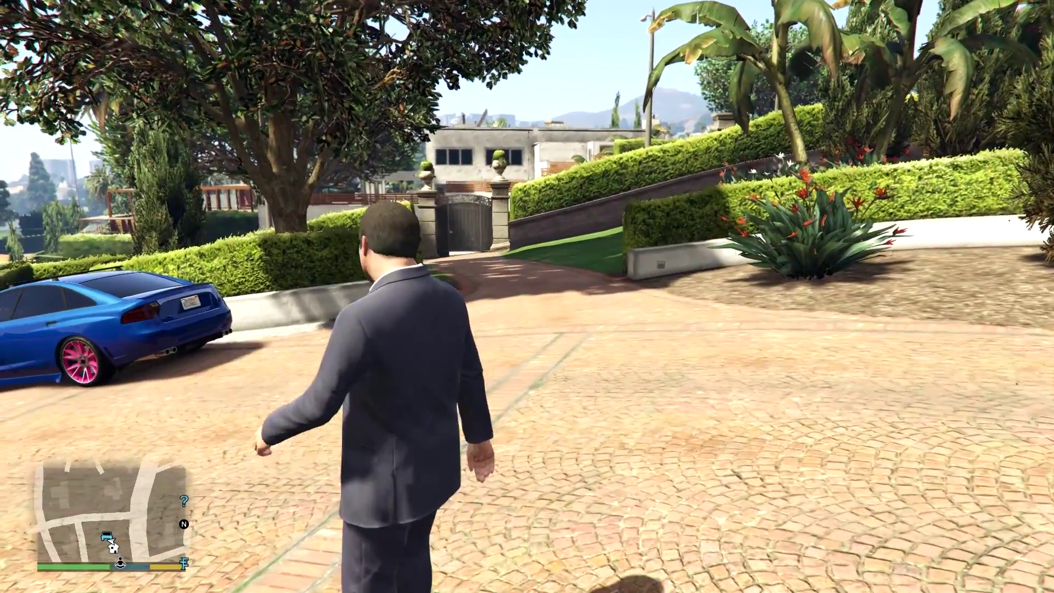
{"action": "key", "text": "F4"}
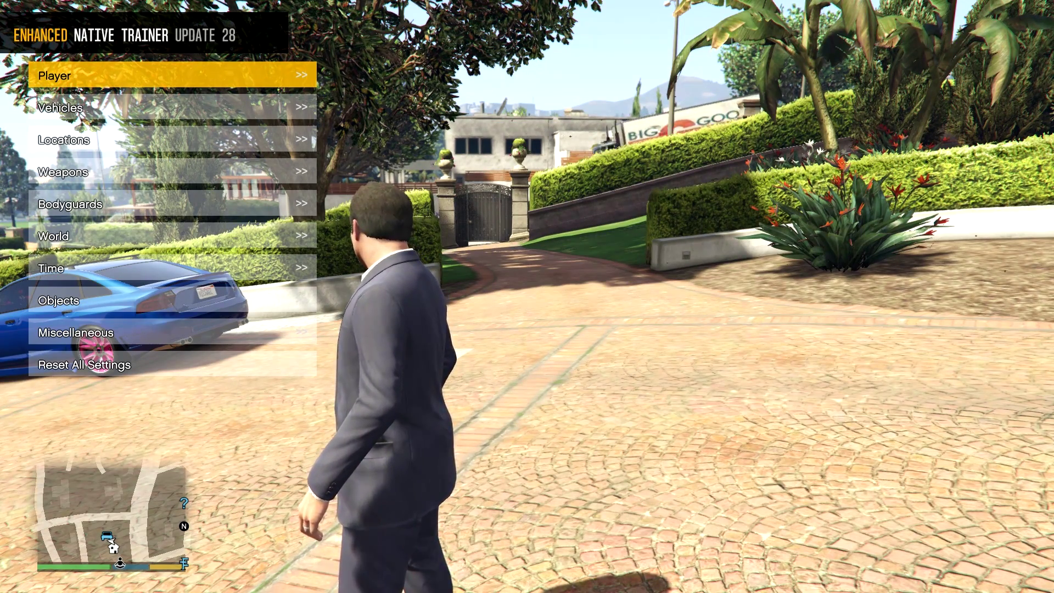
- Spawn the car by entering the model name '570s' manually in the trainer's Vehicle Spawner
{"action": "key", "text": "Down"}
{"action": "key", "text": "Return"}
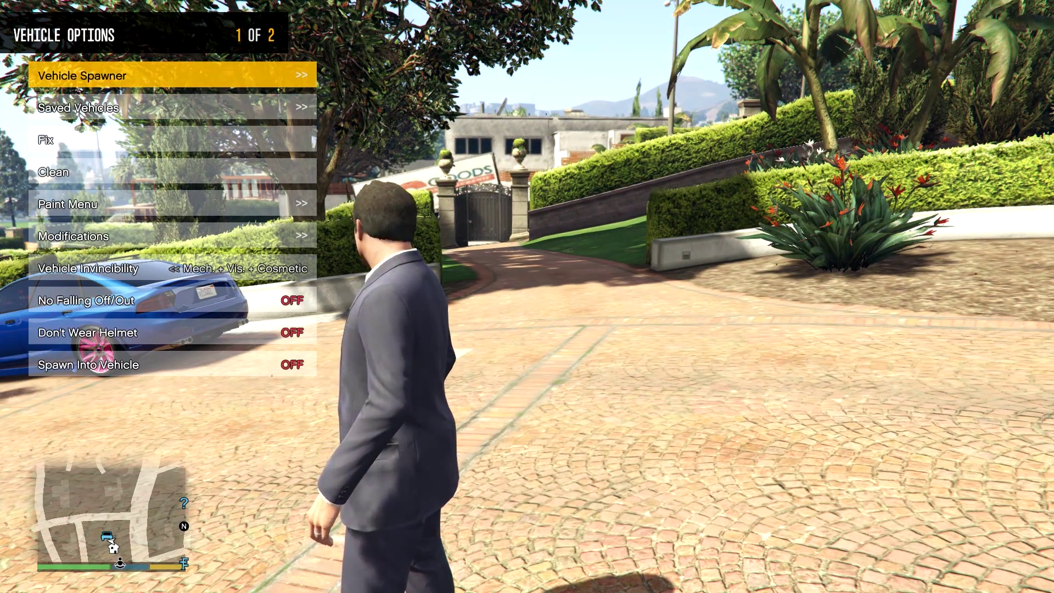
{"action": "key", "text": "Return"}
{"action": "key", "text": "Up"}
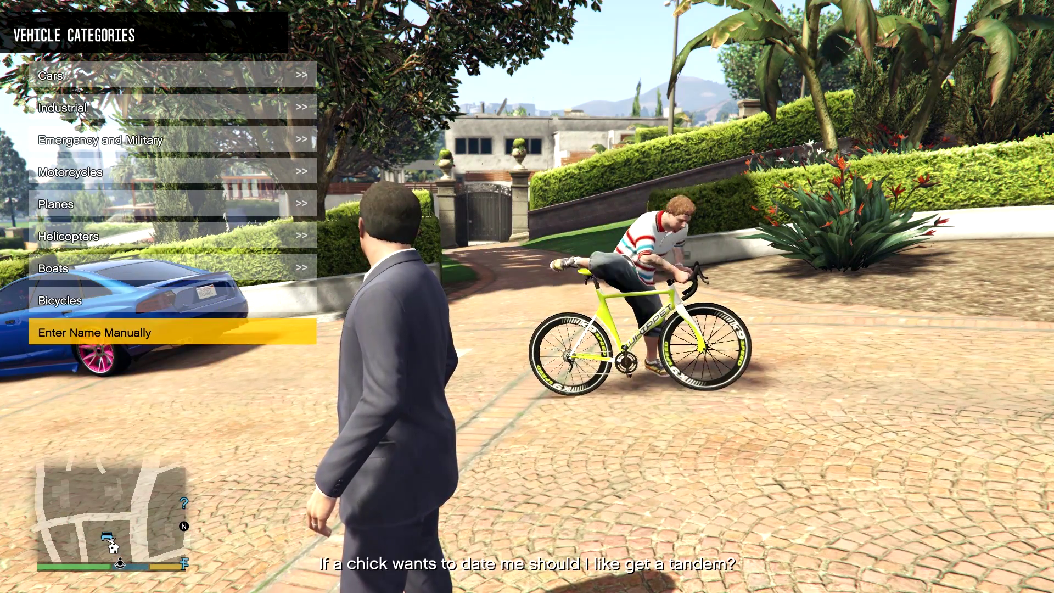
{"action": "key", "text": "Return"}
{"action": "type", "text": "dune"}
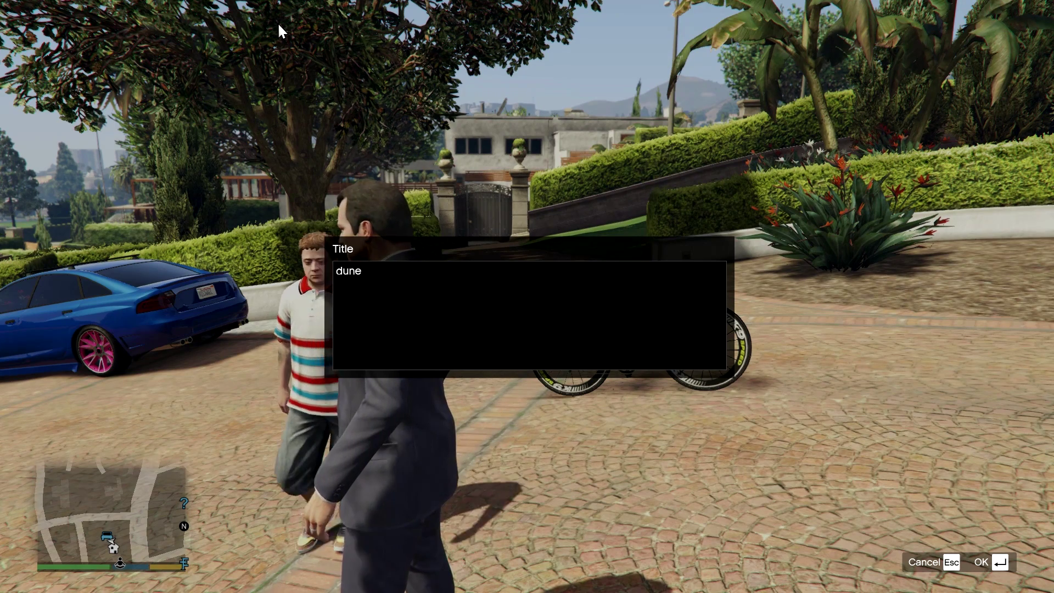
{"action": "key", "text": "BackSpace"}
{"action": "key", "text": "BackSpace"}
{"action": "key", "text": "BackSpace"}
{"action": "key", "text": "BackSpace"}
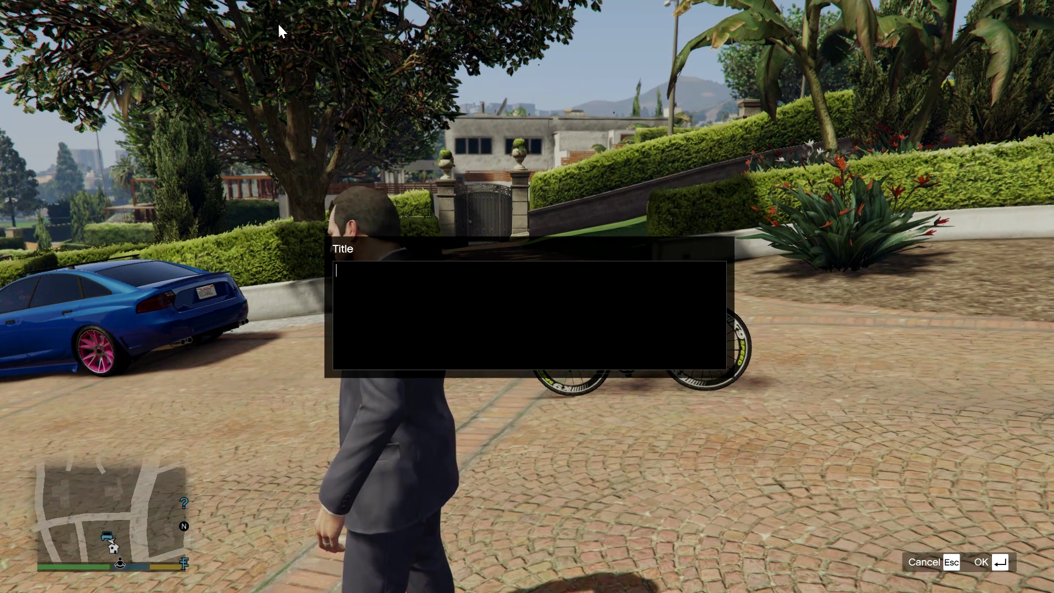
{"action": "type", "text": "570s"}
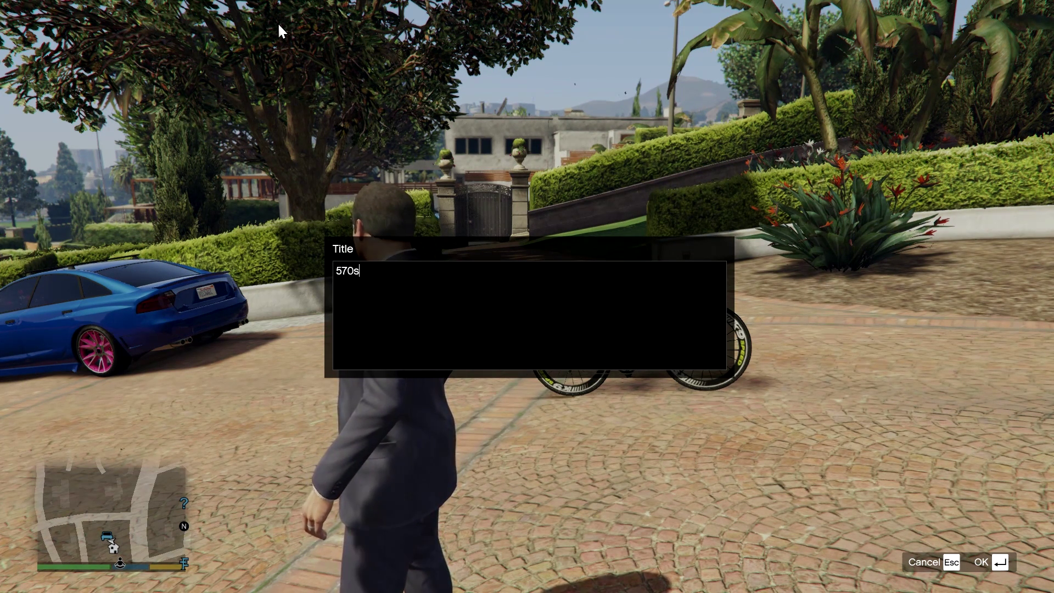
{"action": "key", "text": "Return"}
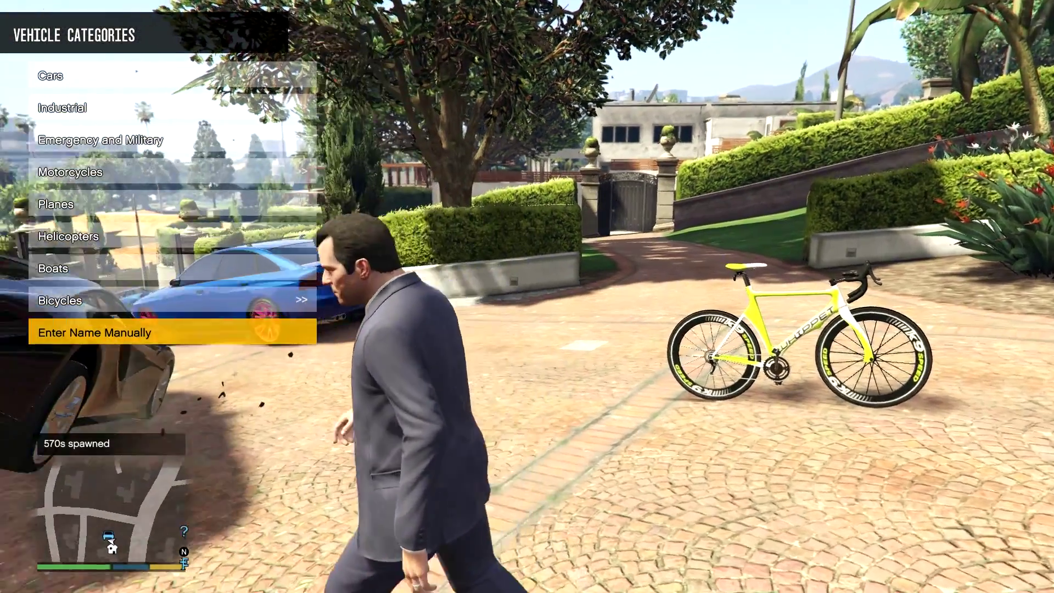
- Close the trainer menus to return to the game
{"action": "key", "text": "BackSpace"}
{"action": "key", "text": "F4"}
{"action": "key", "text": "BackSpace"}
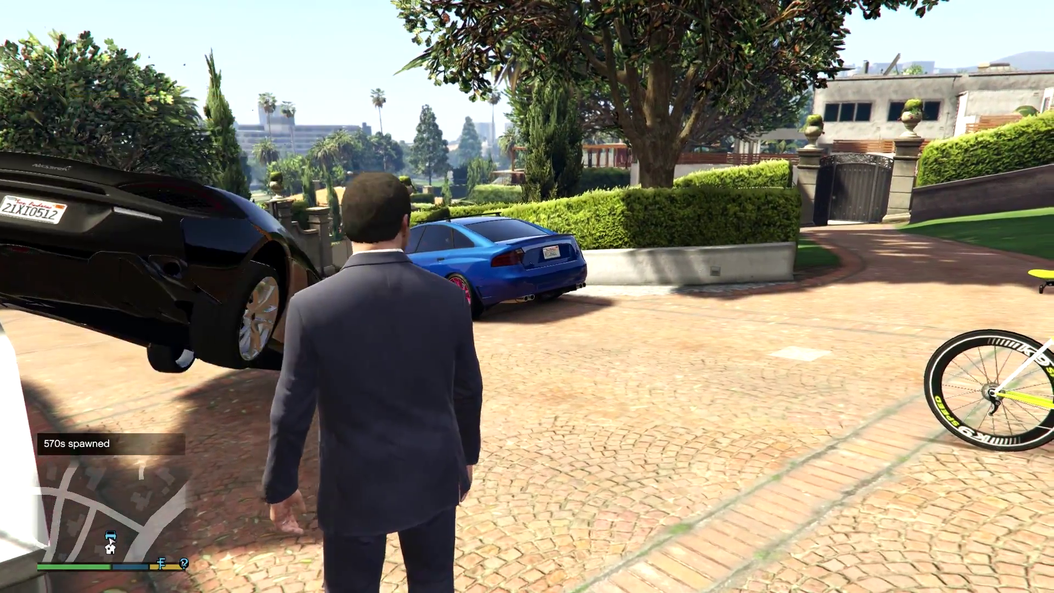
- Get into the spawned black McLaren 570s and drive it through the gate onto the street
{"action": "key", "text": "f"}
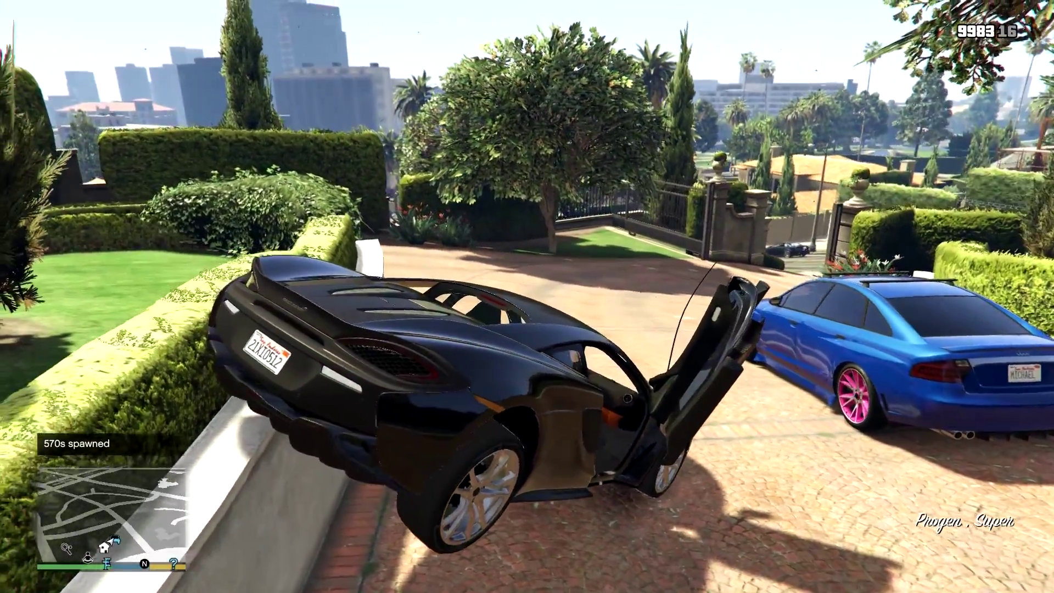
{"action": "key", "text": "w"}
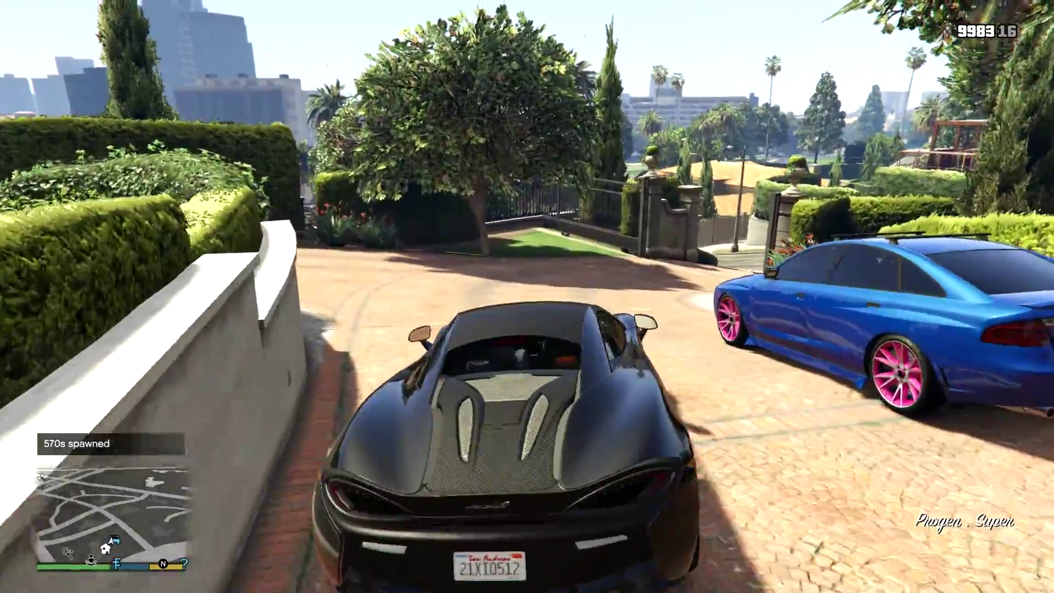
{"action": "key", "text": "w"}
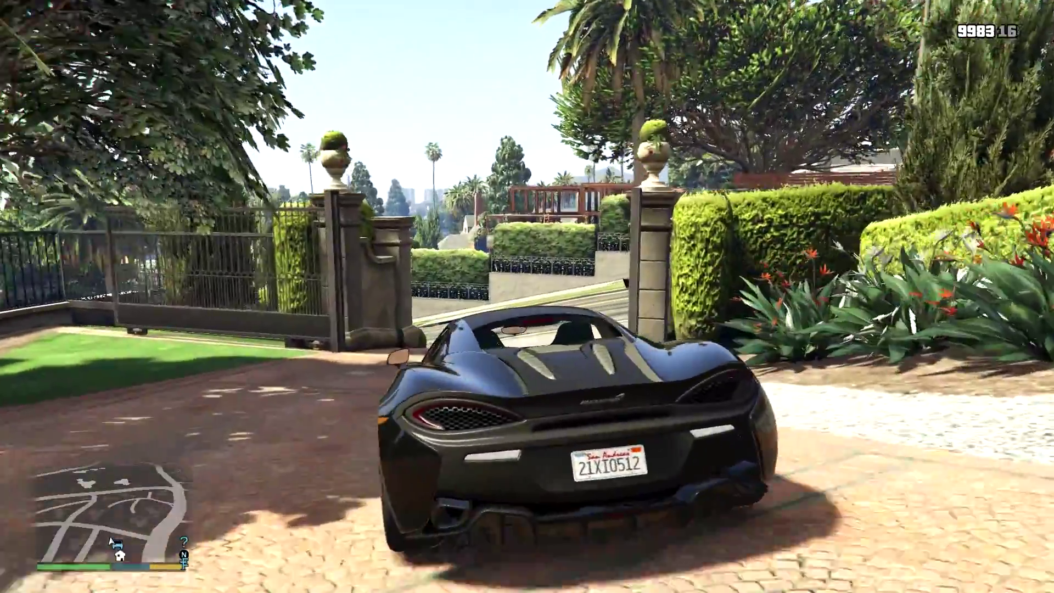
{"action": "key", "text": "w"}
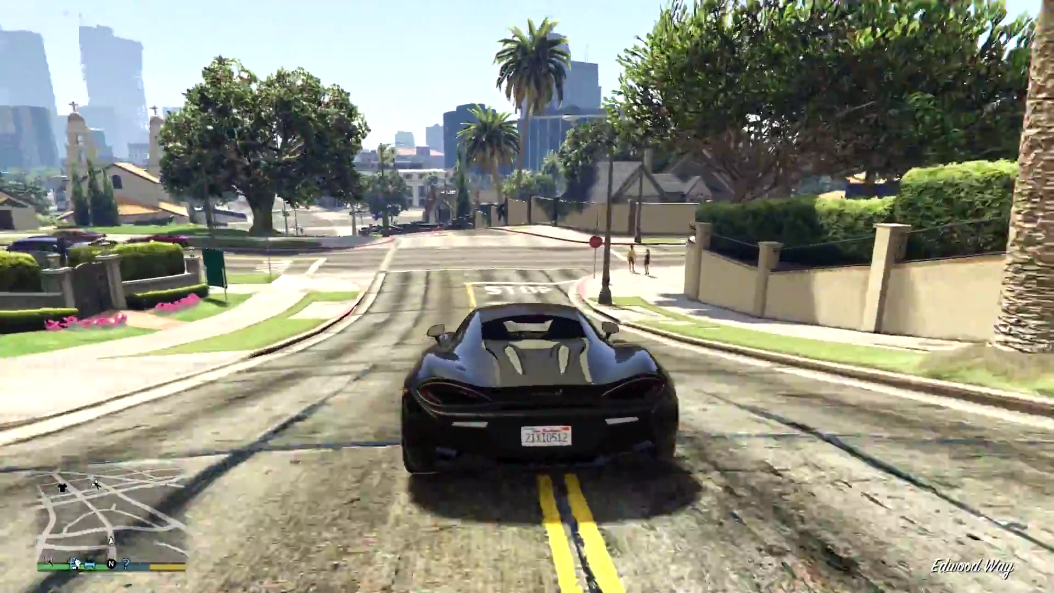